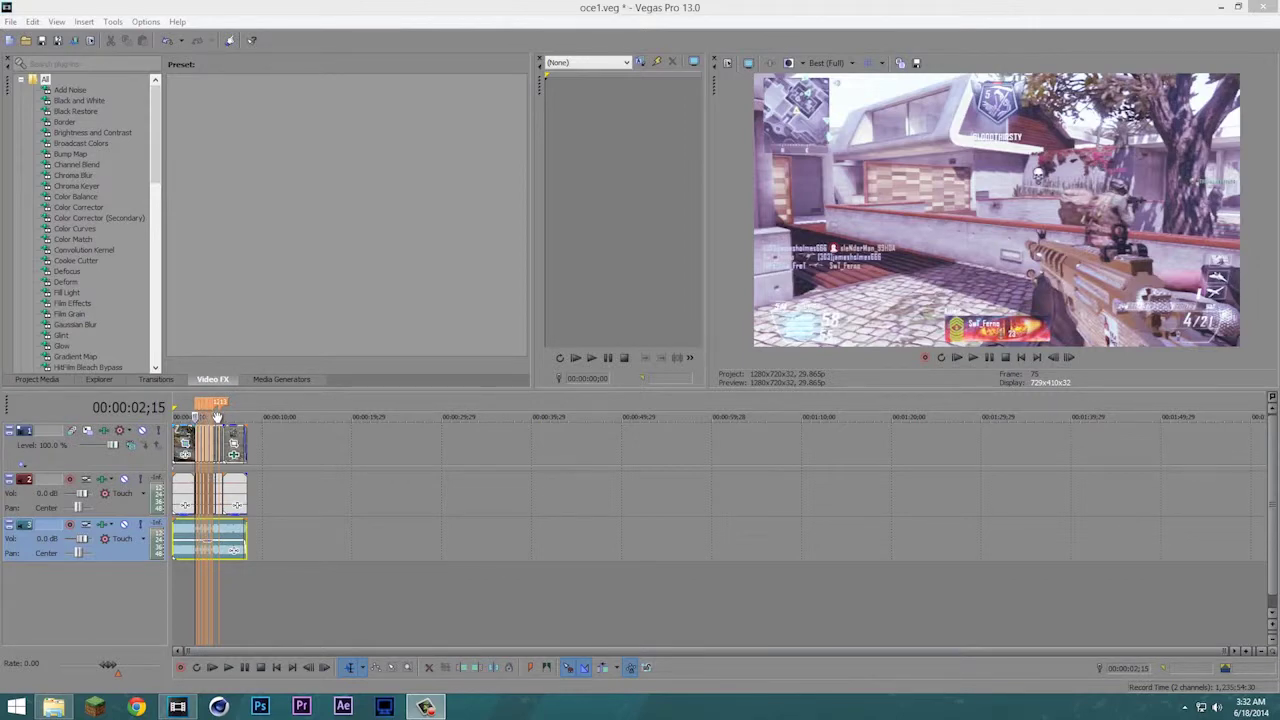
# Play and pause the oce1.veg edit from an earlier point to review it.
pyautogui.click(189, 415)
pyautogui.press('space')
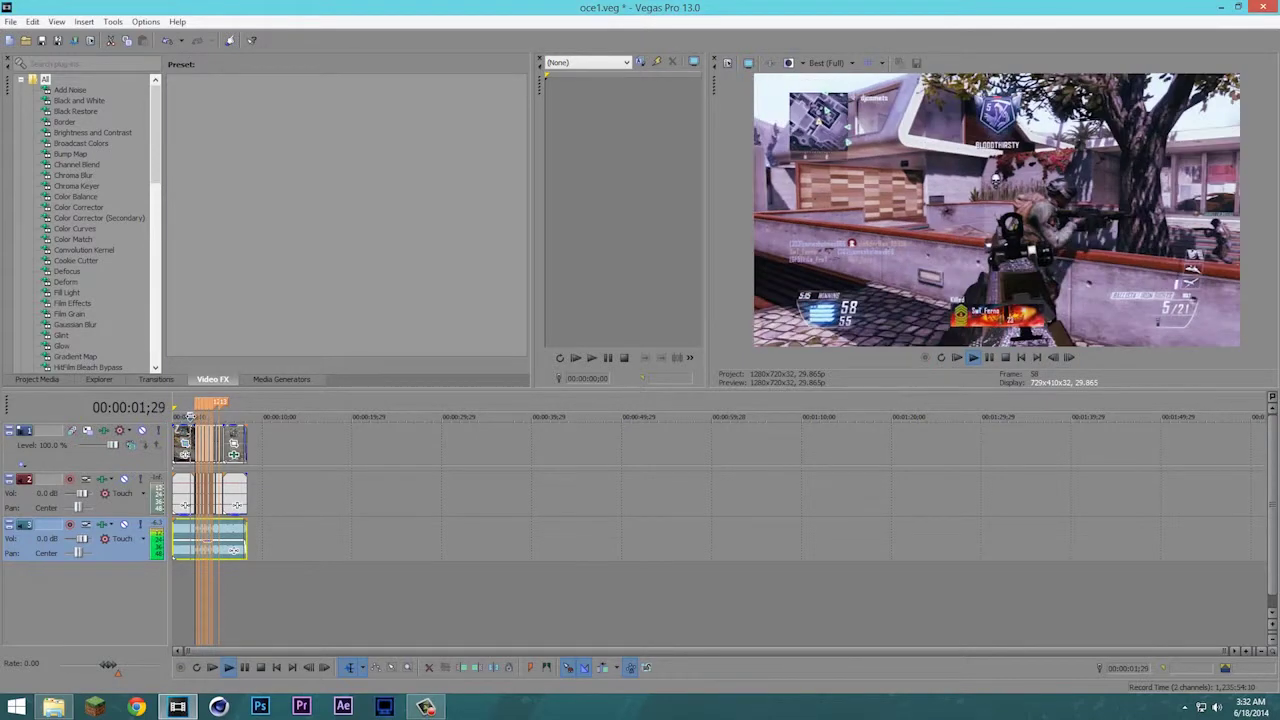
pyautogui.press('space')
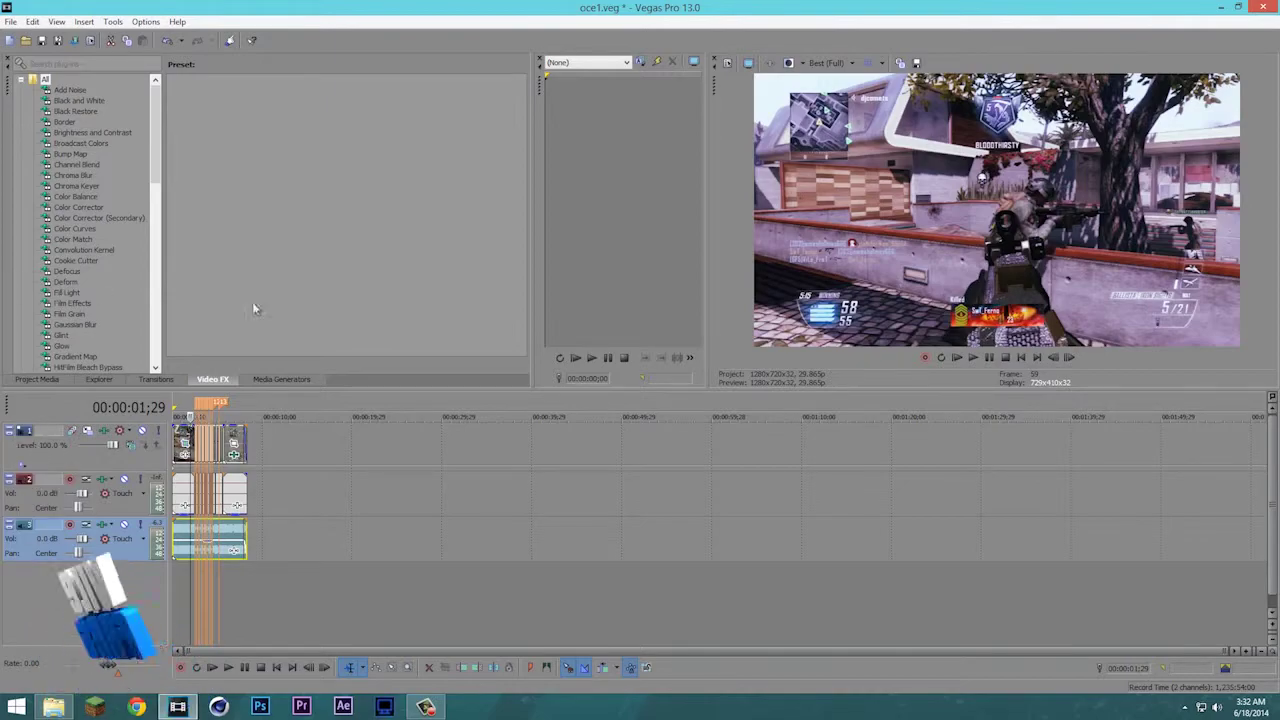
pyautogui.click(974, 360)
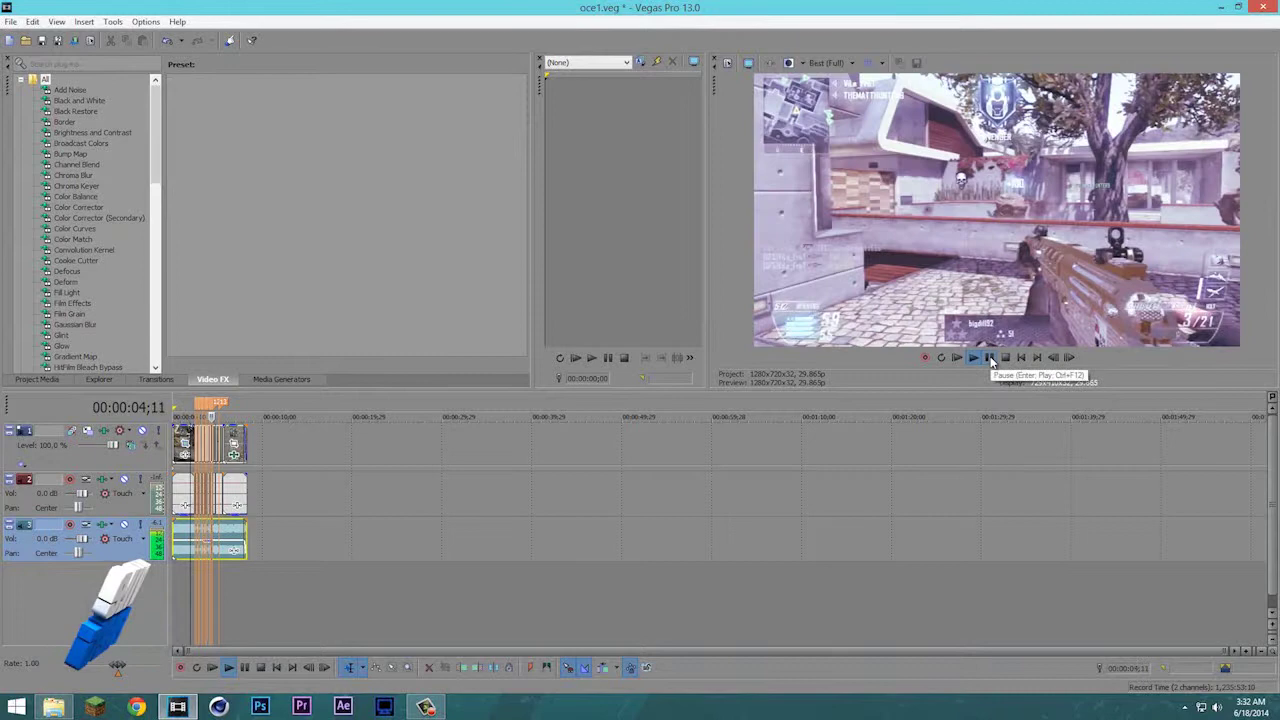
pyautogui.click(990, 360)
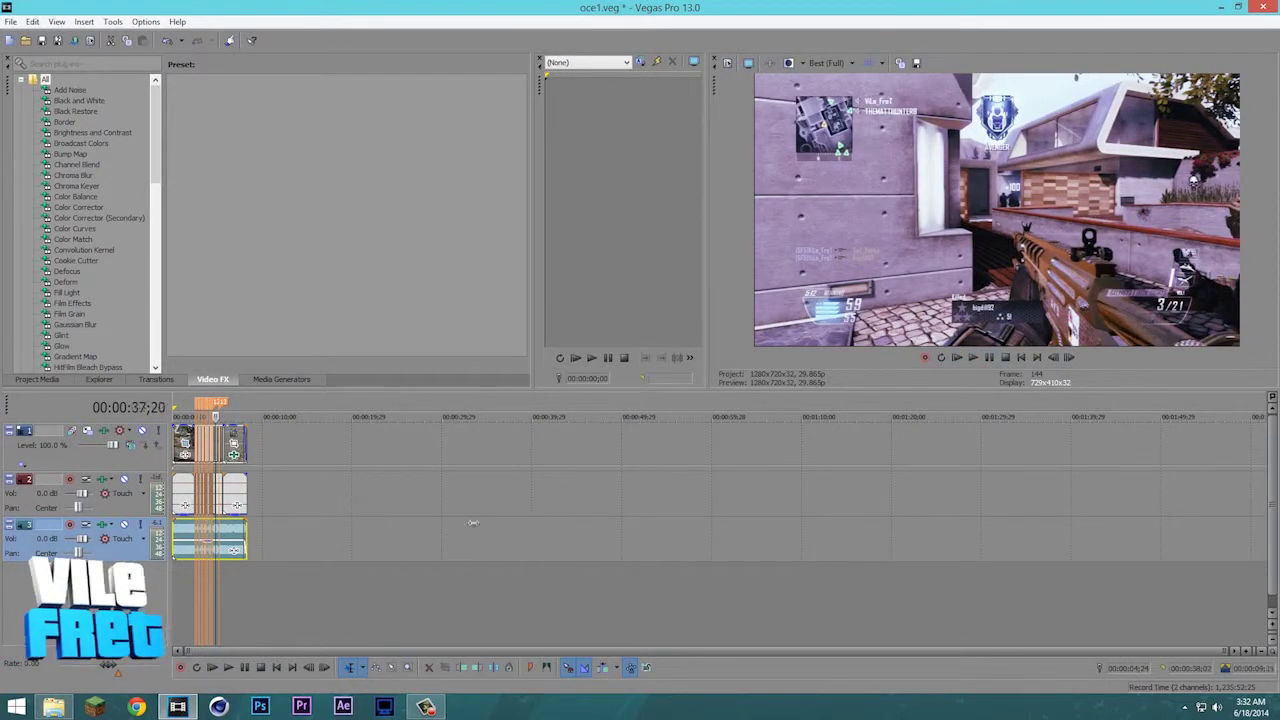
# Mark a loop region over roughly the first 20 seconds of the timeline.
pyautogui.moveTo(512, 510)
pyautogui.mouseDown()
pyautogui.moveTo(366, 505)
pyautogui.moveTo(500, 505)
pyautogui.mouseUp()
pyautogui.click(508, 413)
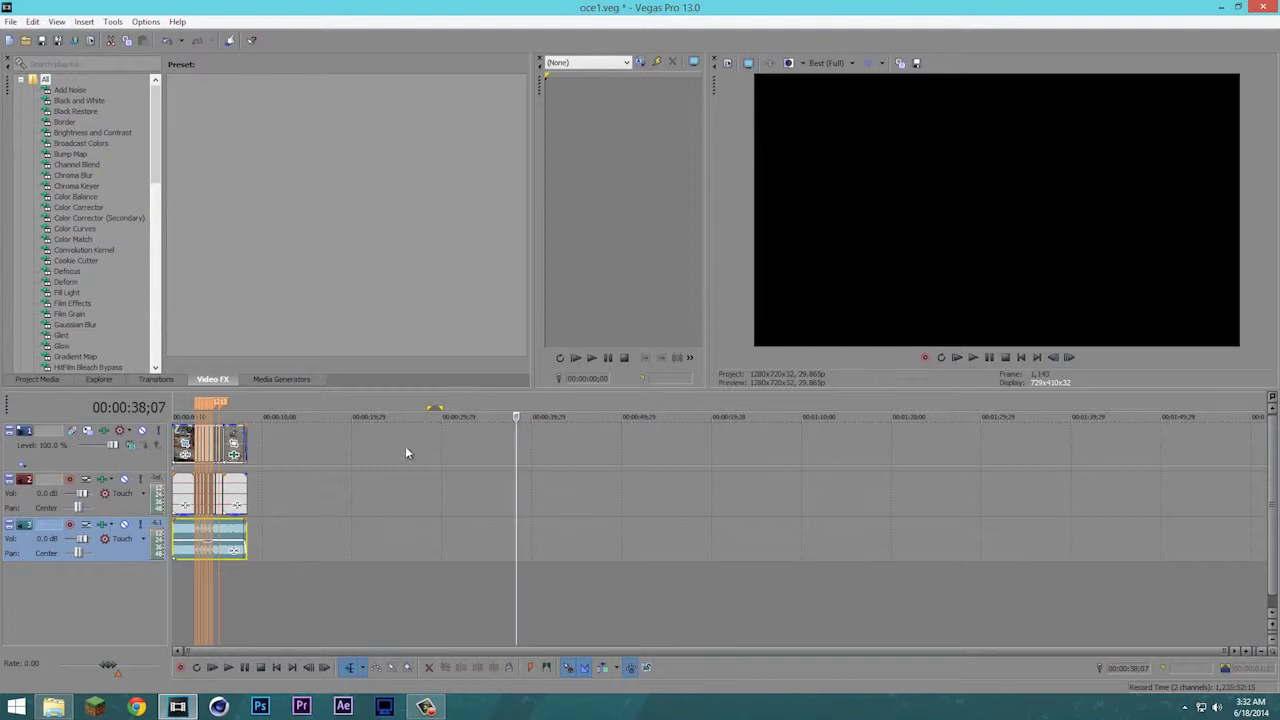
pyautogui.moveTo(357, 434); pyautogui.dragTo(172, 440)
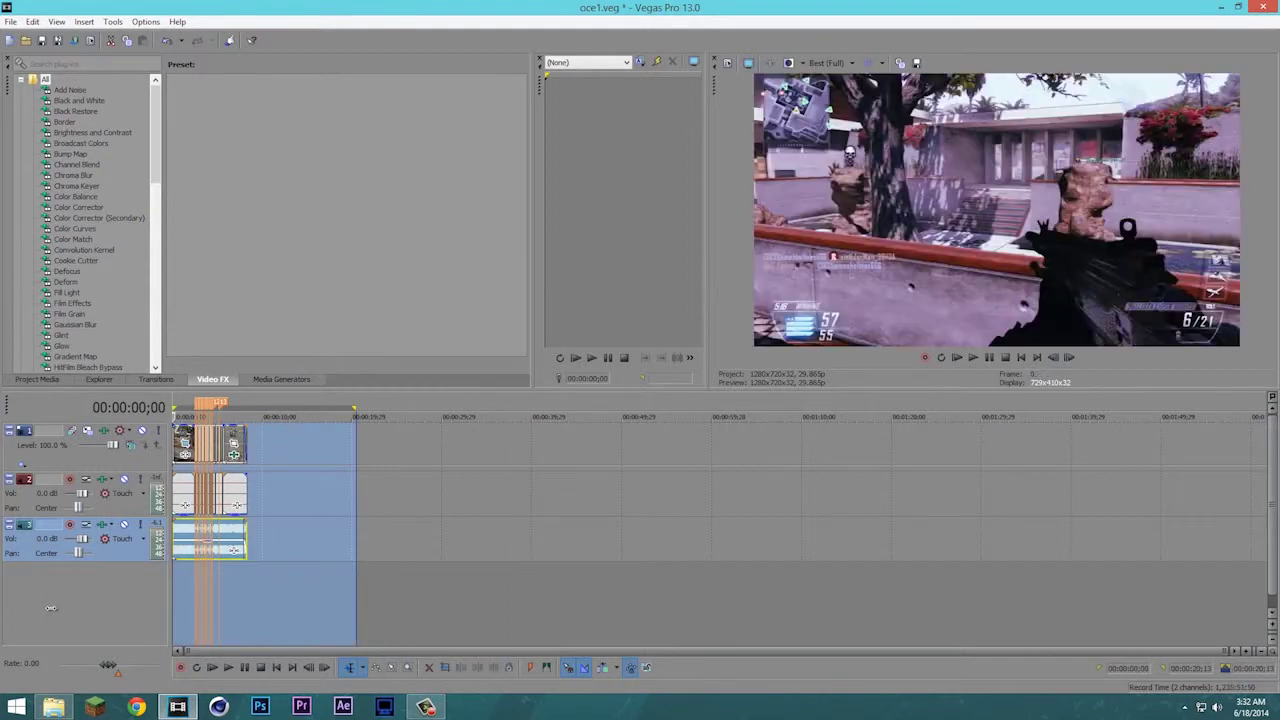
pyautogui.click(491, 495)
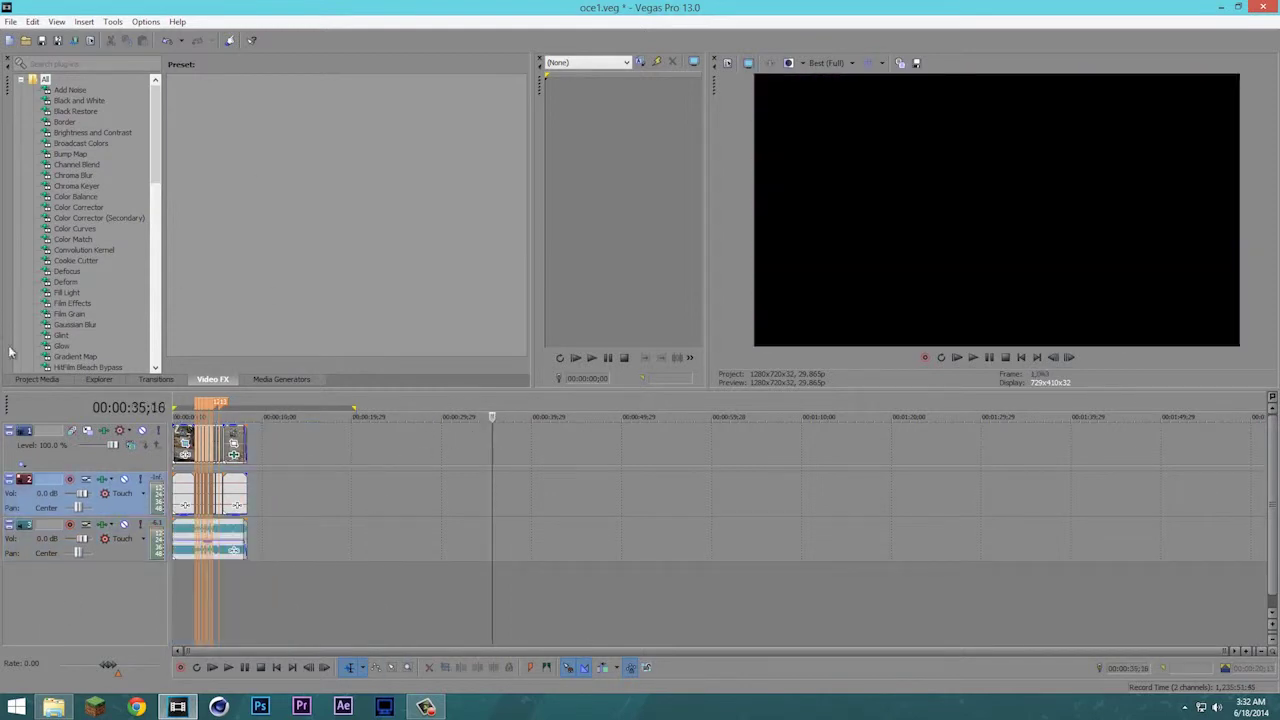
# Start a new project without saving oce1.veg, using the HDV 720-30p (1280x720, 29.970 fps) template.
pyautogui.click(10, 22)
pyautogui.click(35, 50)
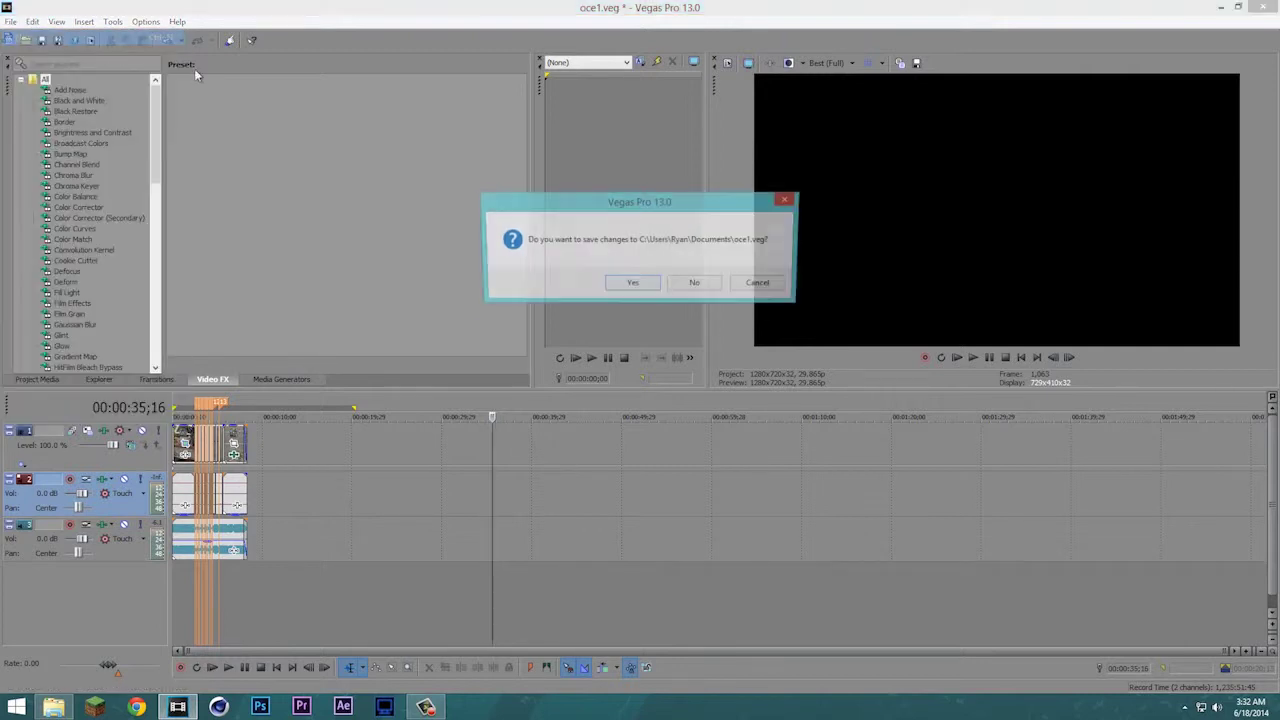
pyautogui.click(690, 283)
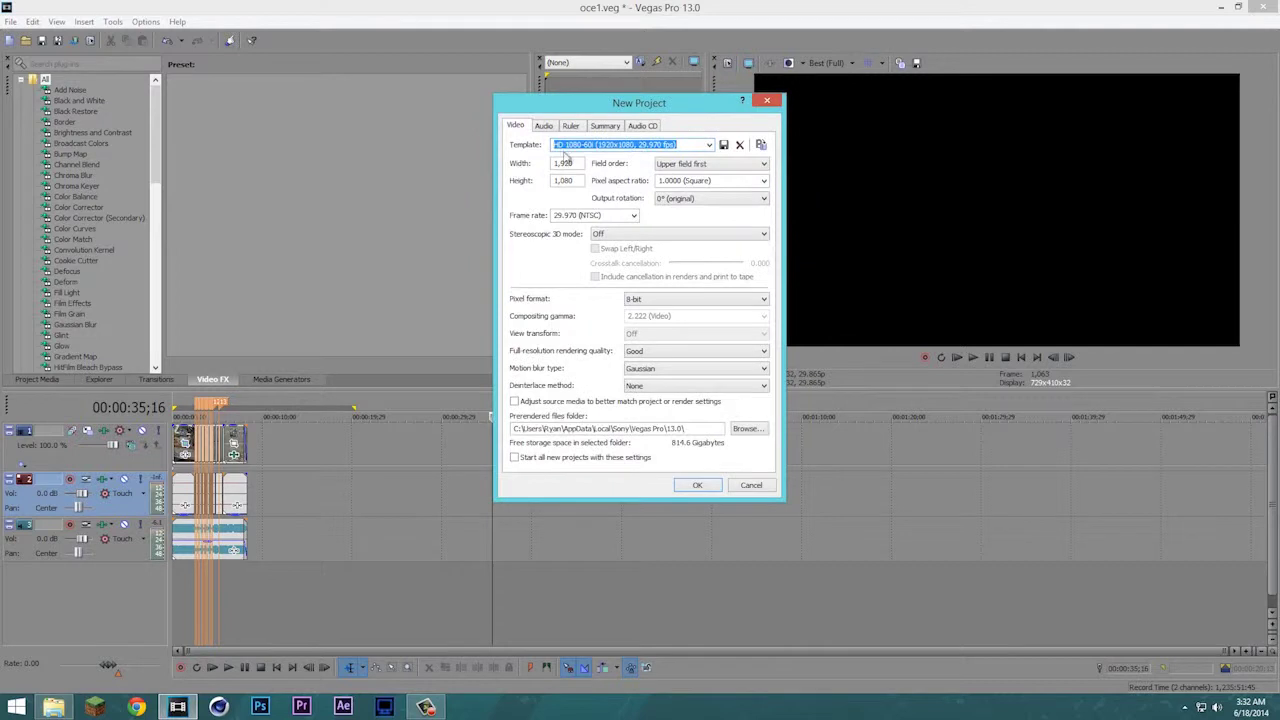
pyautogui.click(709, 145)
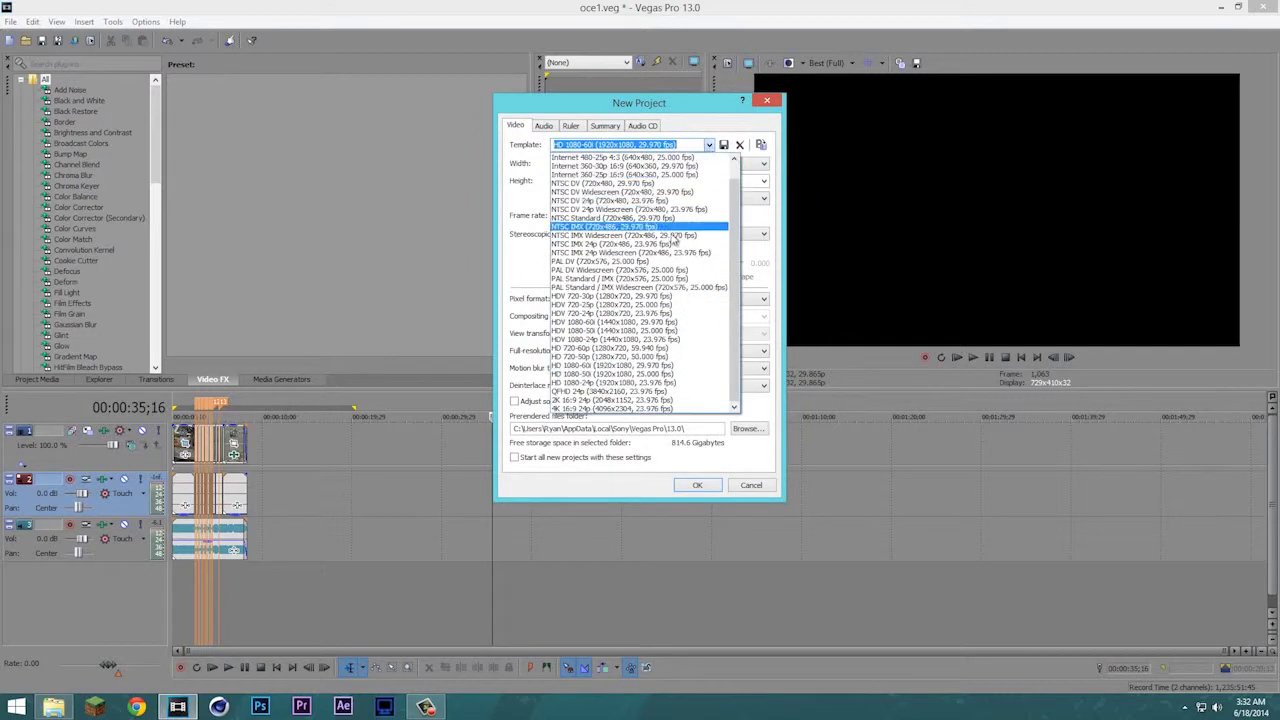
pyautogui.click(692, 297)
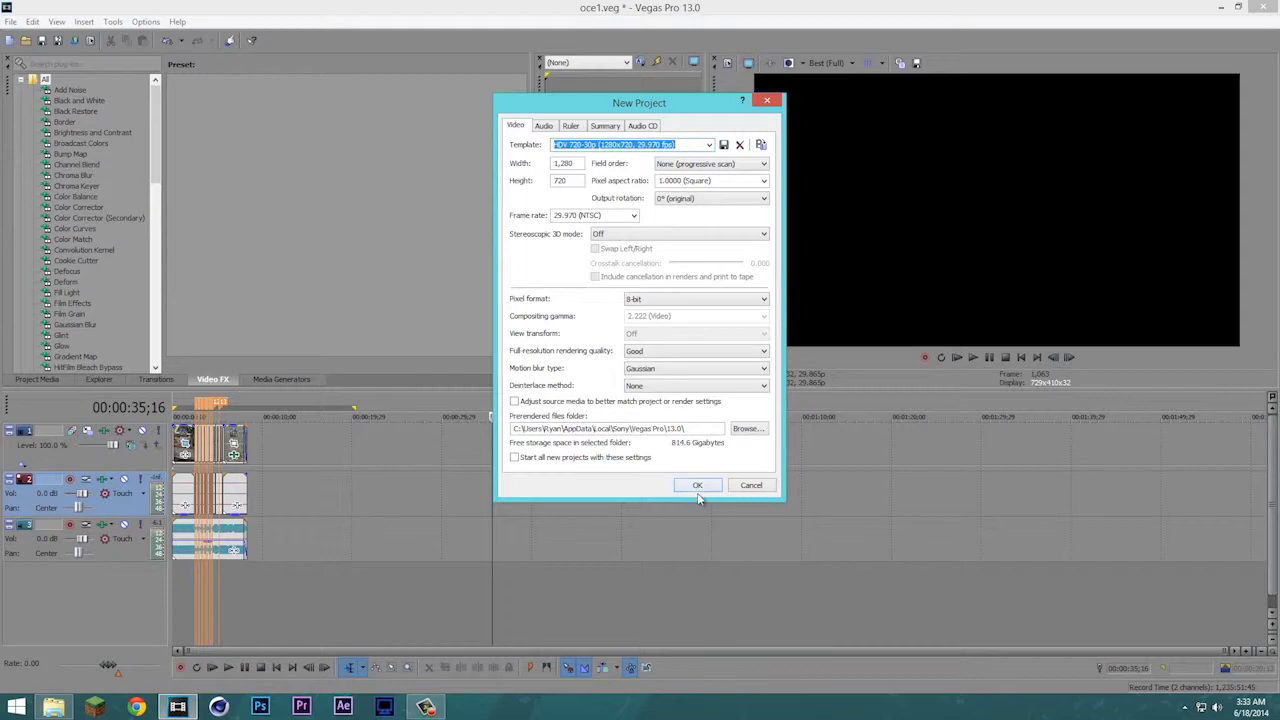
pyautogui.click(697, 488)
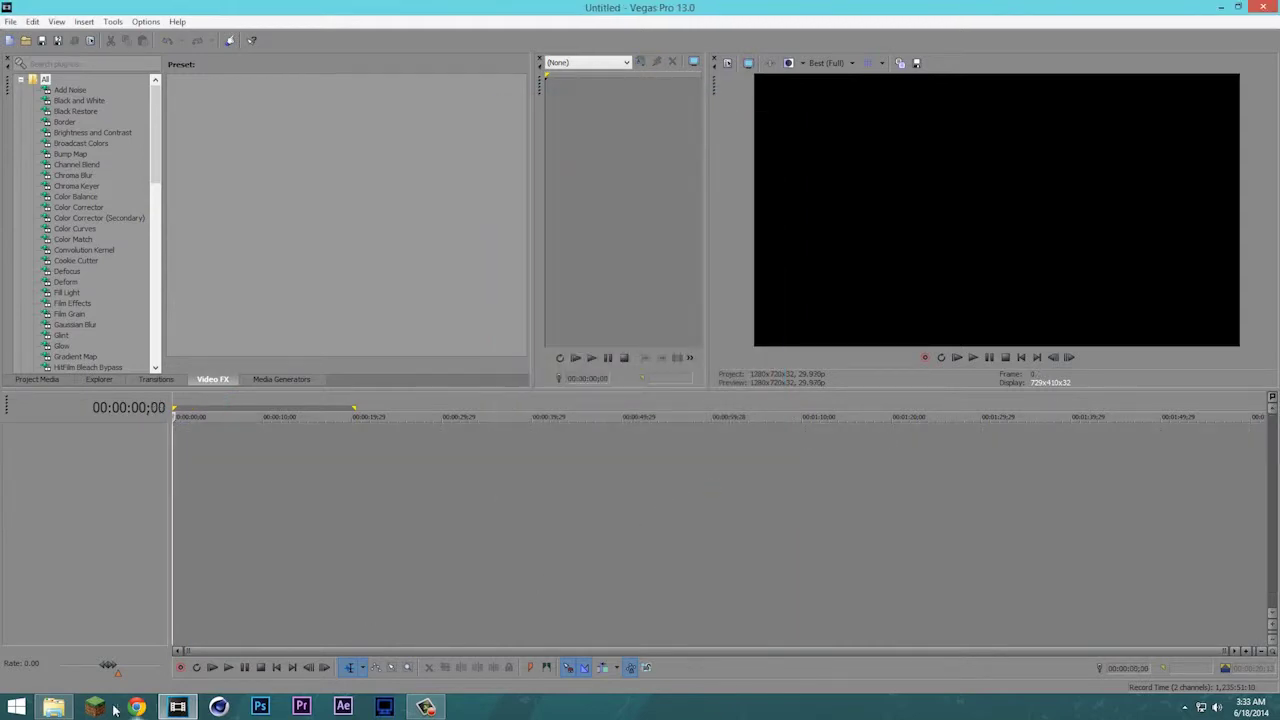
# Drag jakeintro5 from the Videos folder onto the timeline start, then close that window.
pyautogui.hotkey('alt', 'Tab')
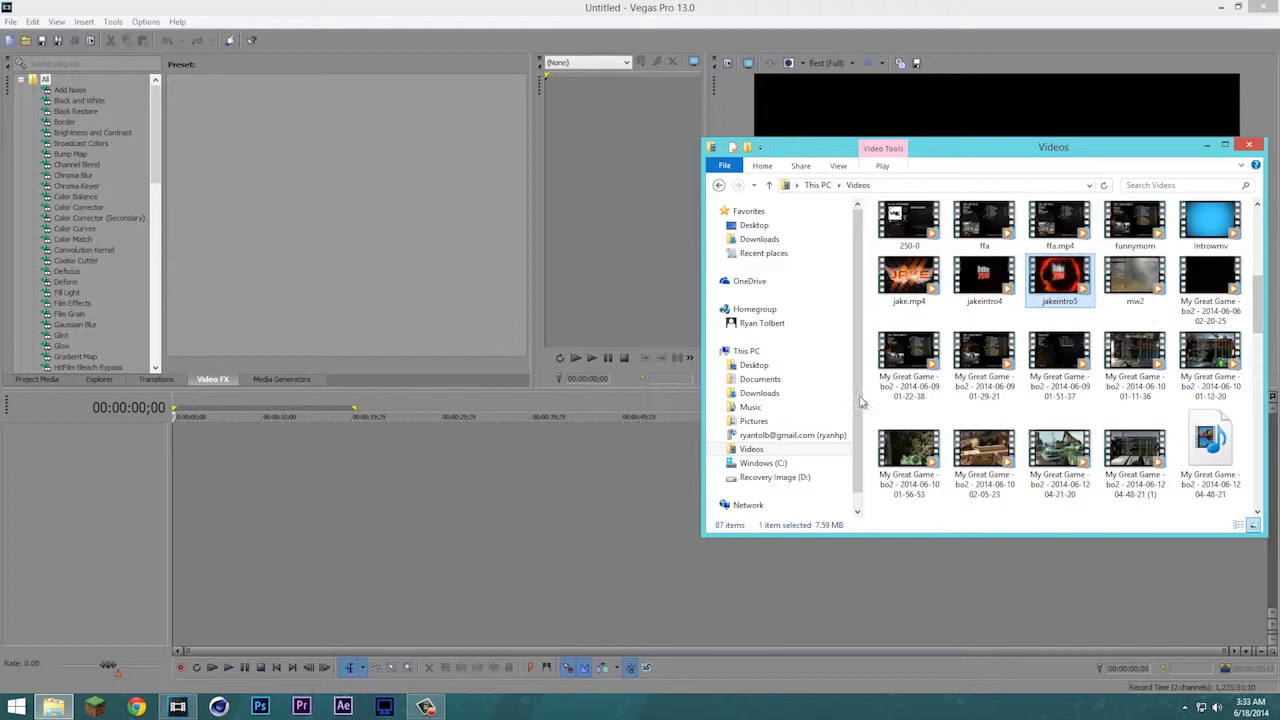
pyautogui.moveTo(860, 402); pyautogui.dragTo(682, 495)
pyautogui.click(1240, 148)
pyautogui.moveTo(502, 497); pyautogui.dragTo(282, 500)
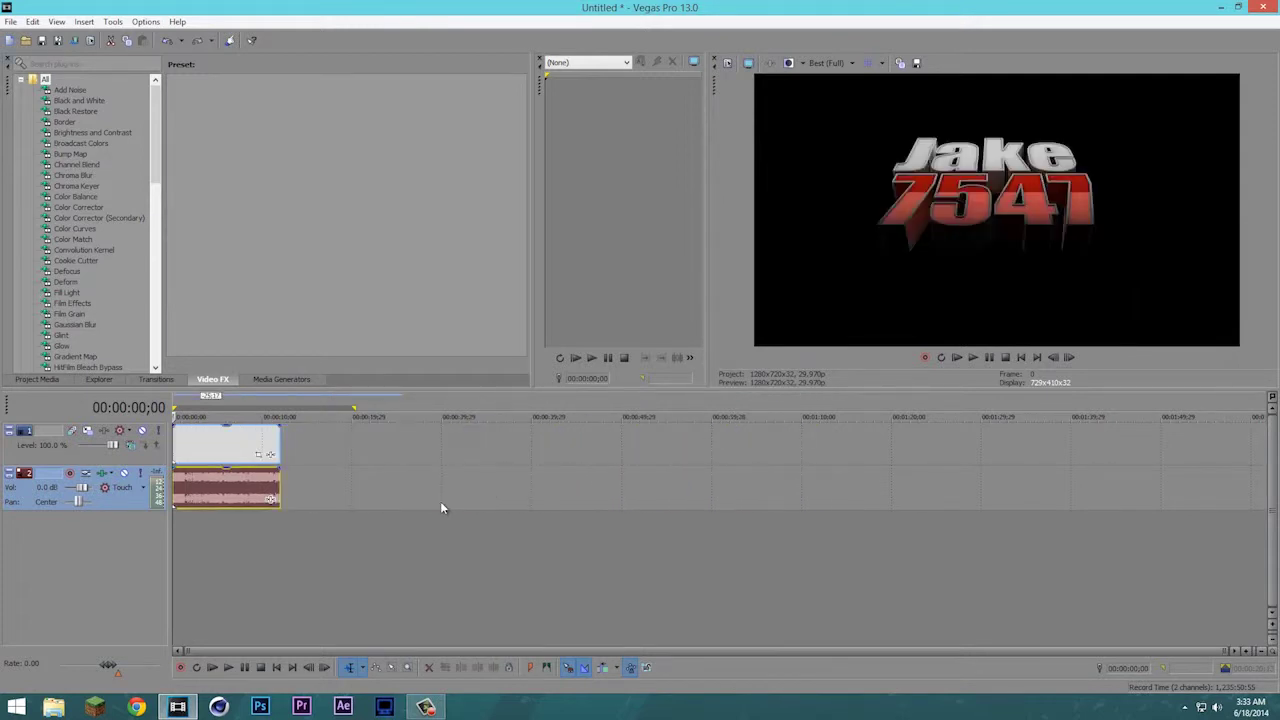
pyautogui.scroll(5, 557, 535)
pyautogui.scroll(-2, 534, 518)
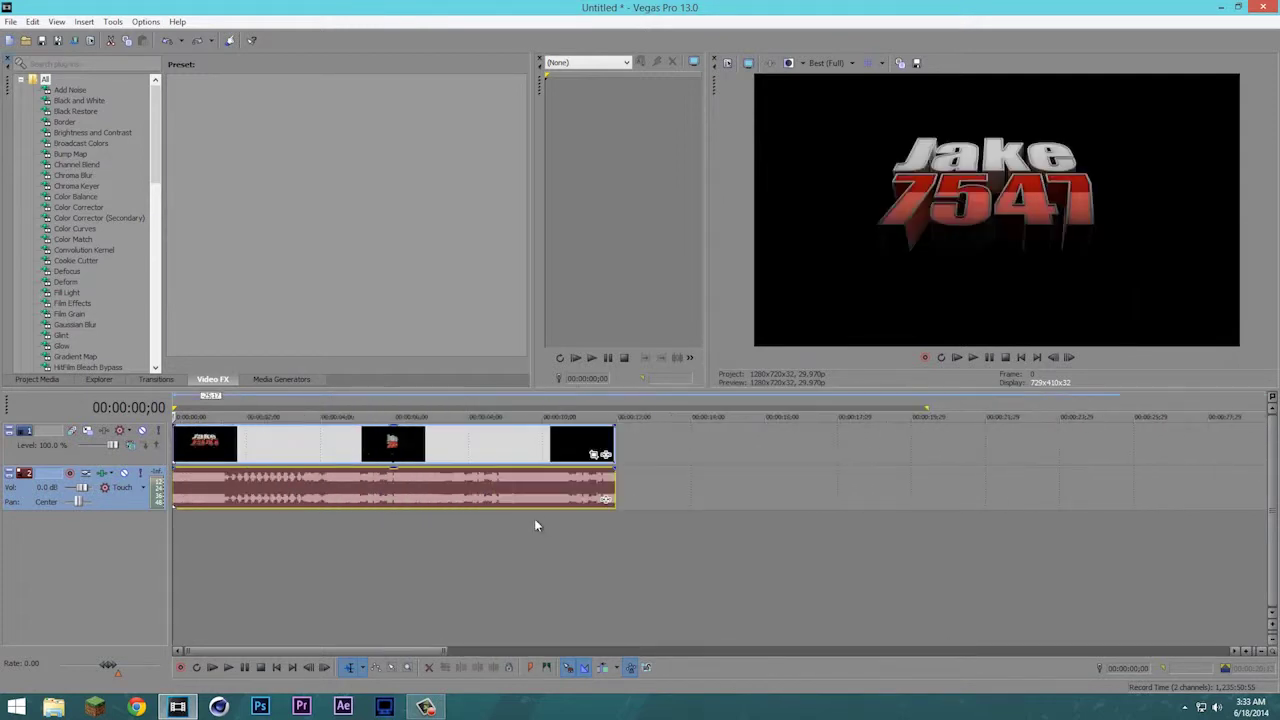
pyautogui.scroll(-2, 522, 530)
pyautogui.scroll(3, 487, 532)
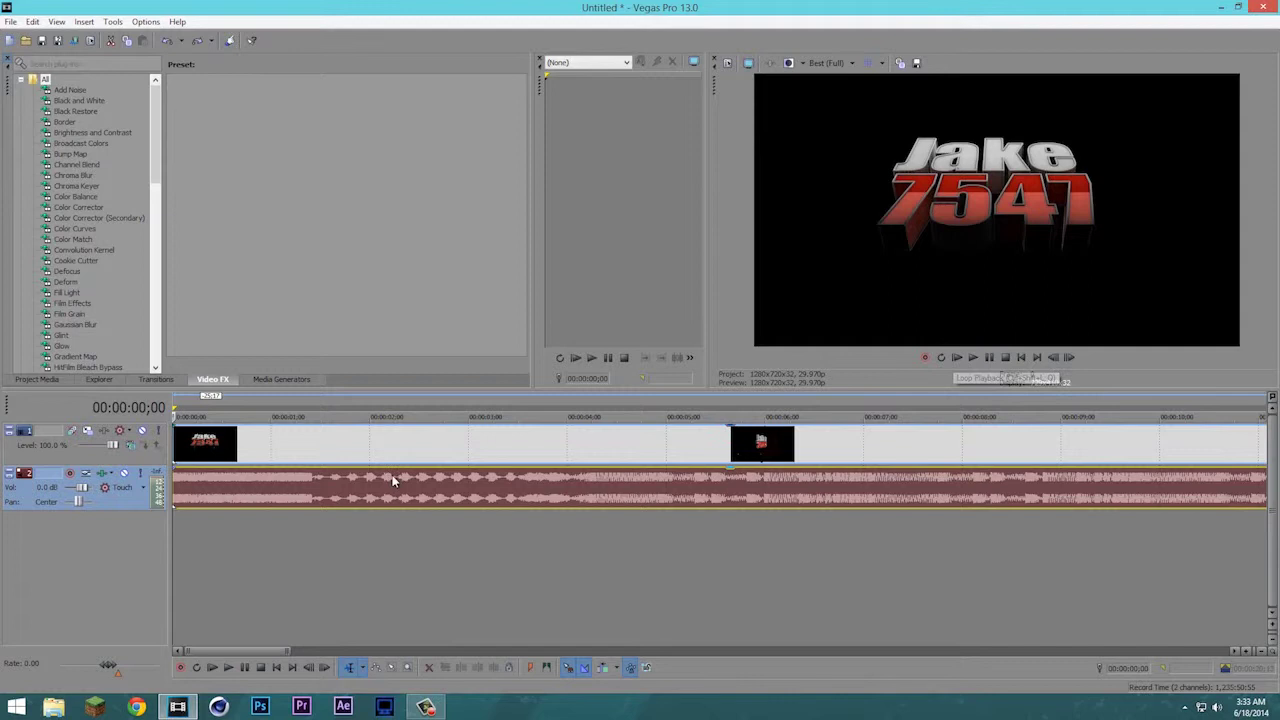
pyautogui.click(978, 358)
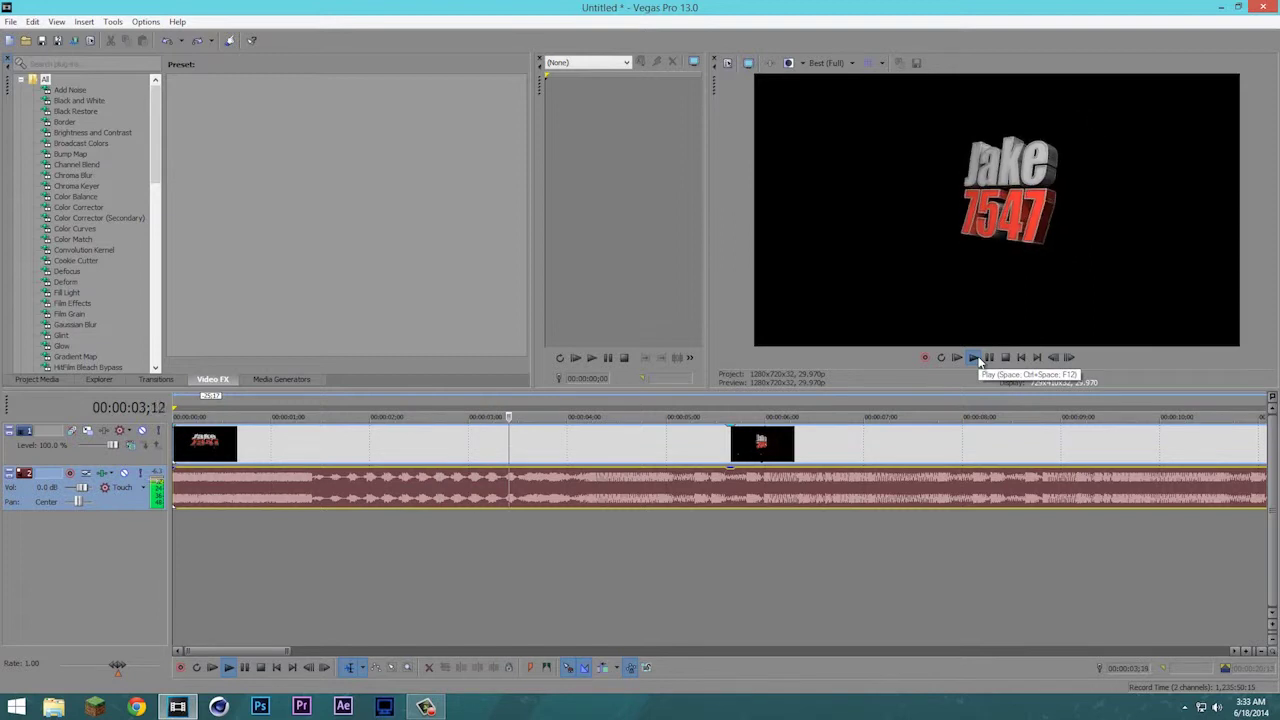
pyautogui.click(989, 358)
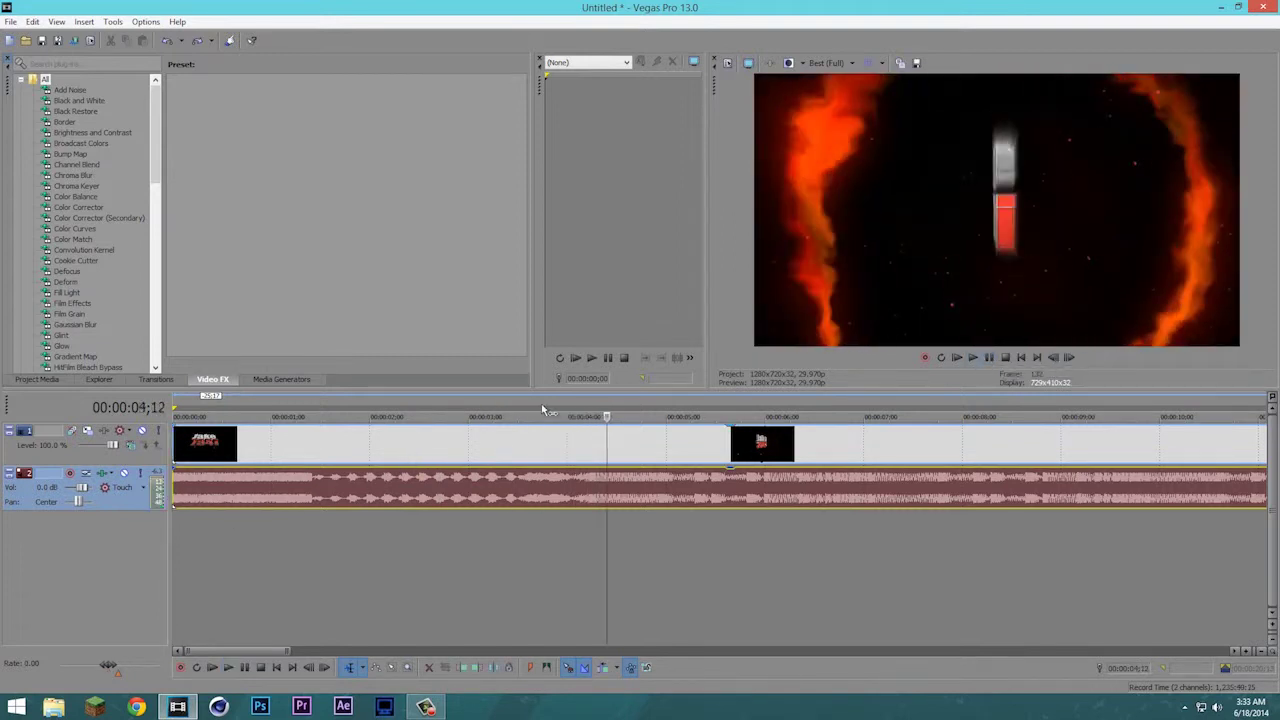
pyautogui.click(502, 416)
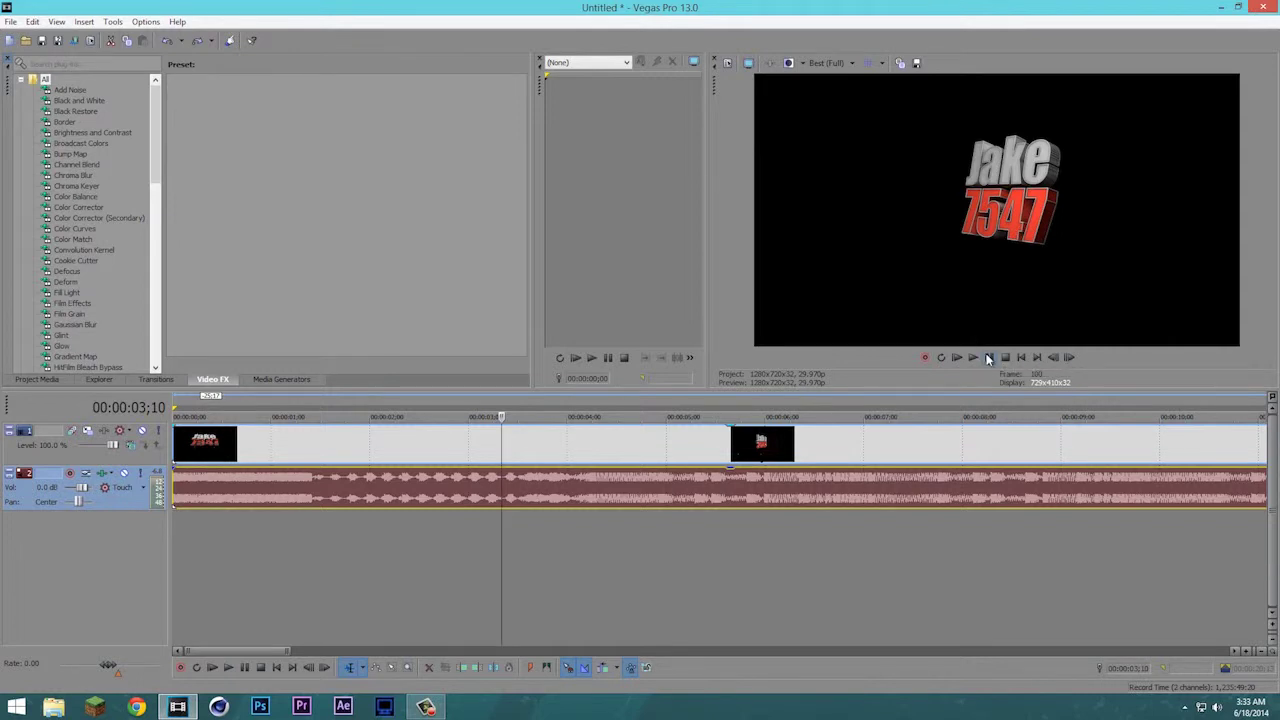
pyautogui.press('space')
pyautogui.click(436, 416)
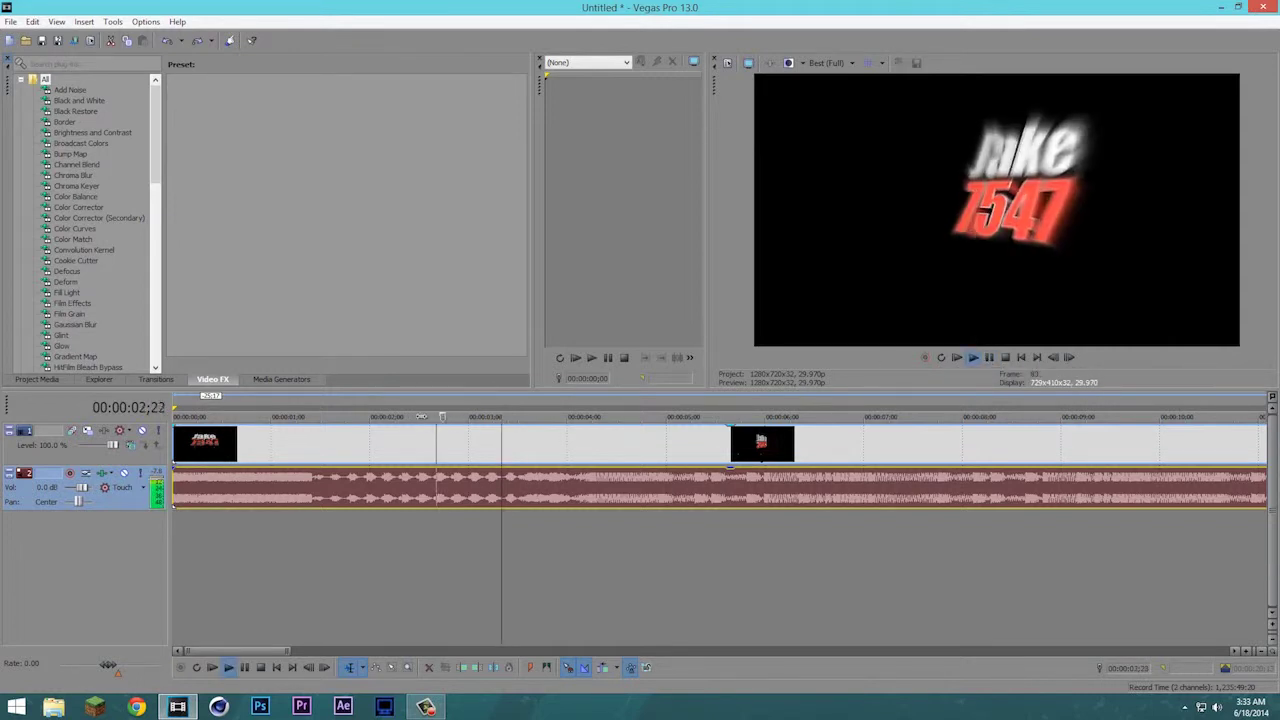
pyautogui.moveTo(318, 416); pyautogui.dragTo(314, 416)
pyautogui.press('space')
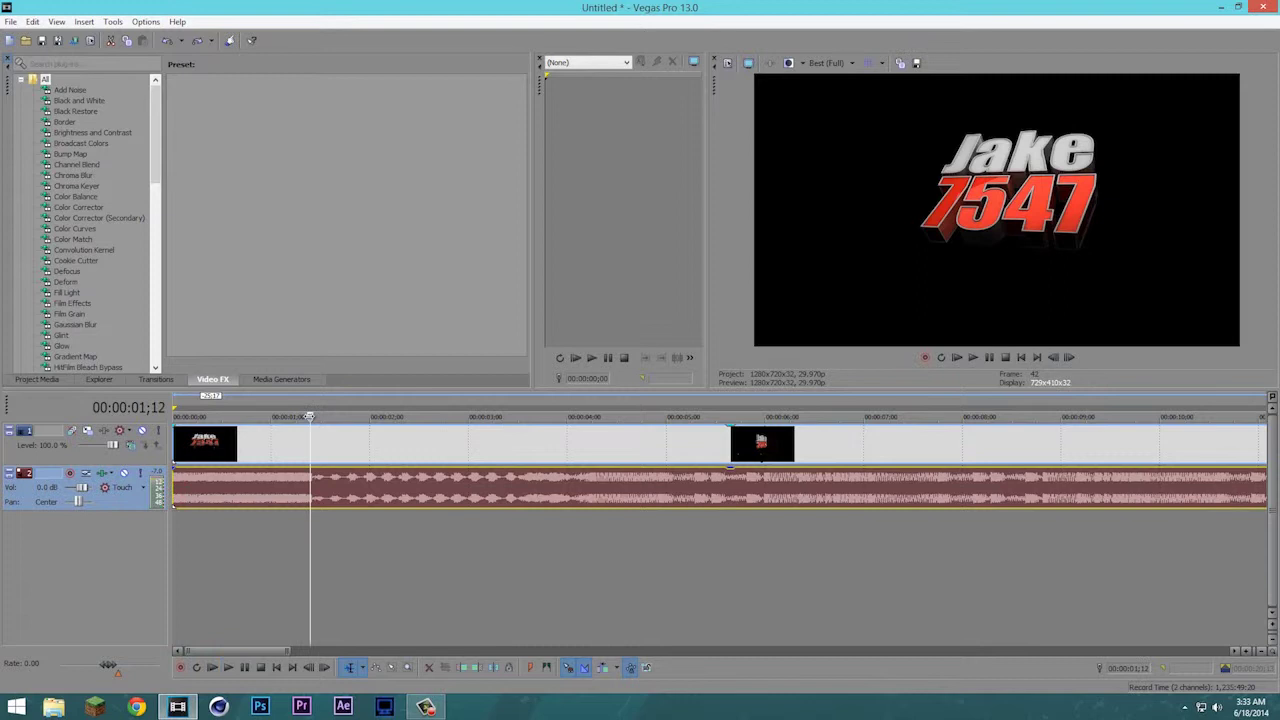
pyautogui.hotkey('shift', 'F12')
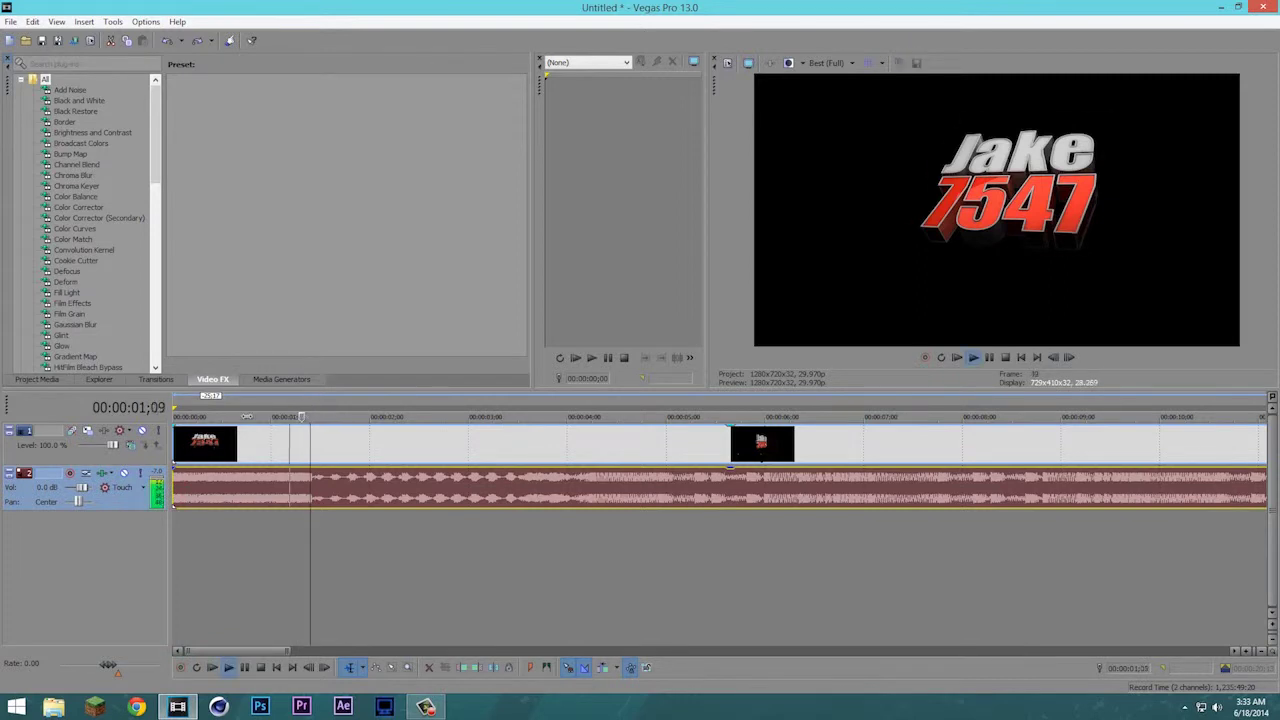
pyautogui.click(973, 360)
pyautogui.scroll(-2, 800, 522)
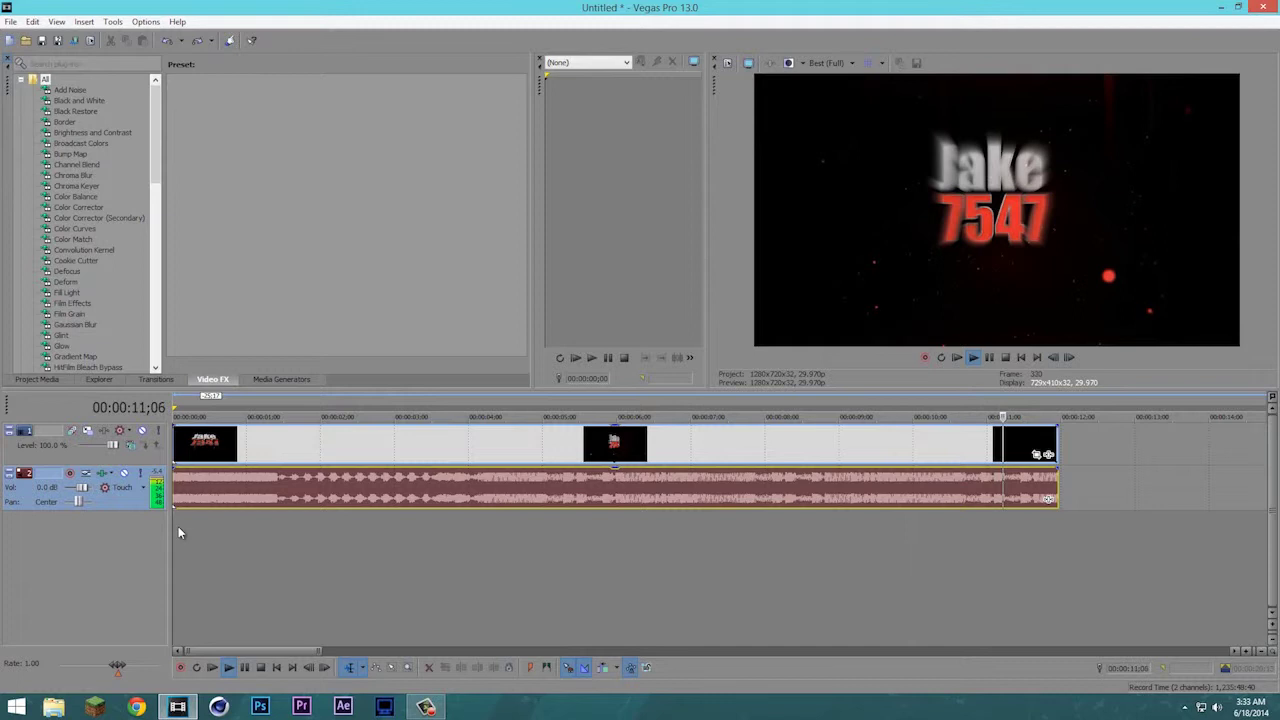
# Select the intro events and scrub to about 00:00:01;13, where the first beat hits.
pyautogui.click(306, 455)
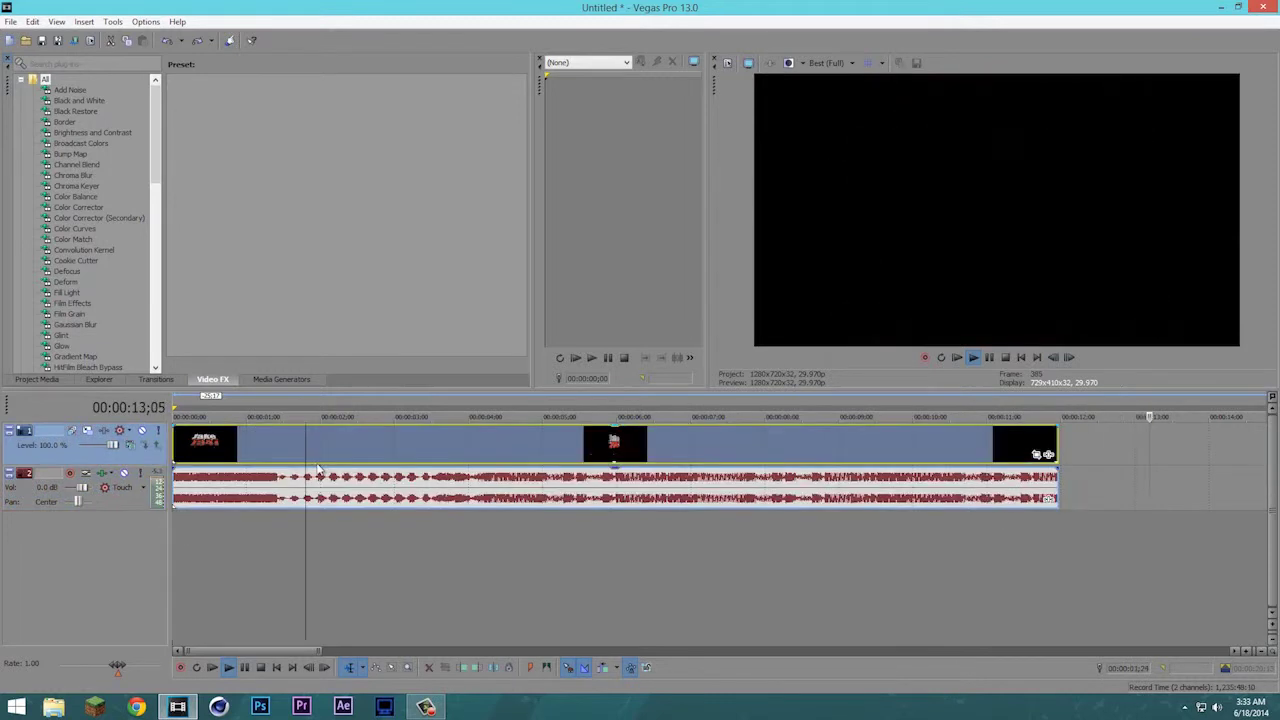
pyautogui.click(286, 460)
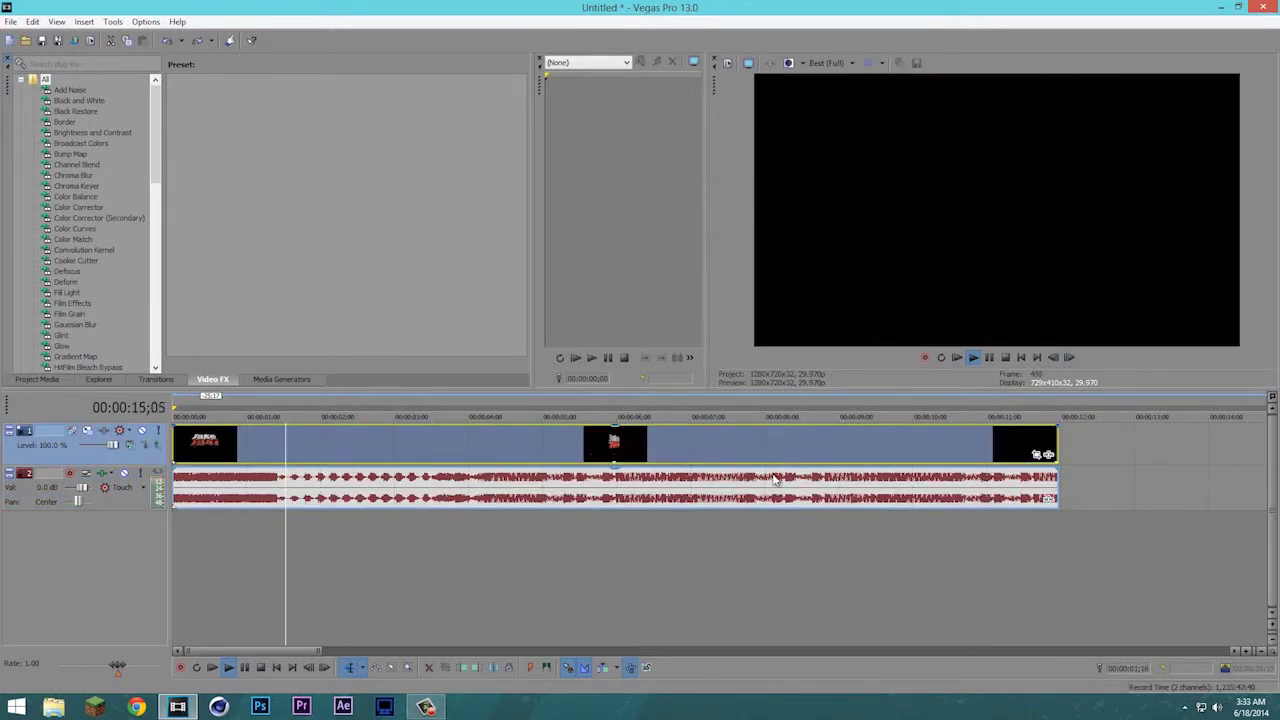
pyautogui.press('space')
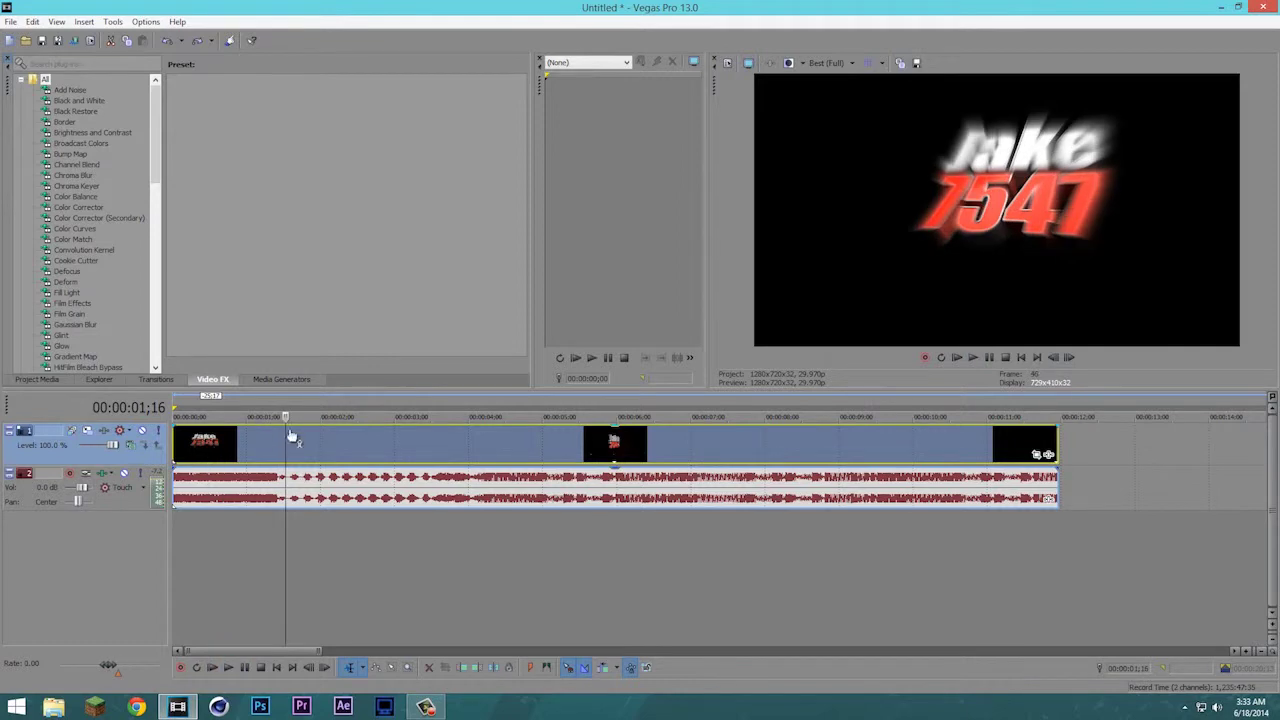
pyautogui.click(274, 480)
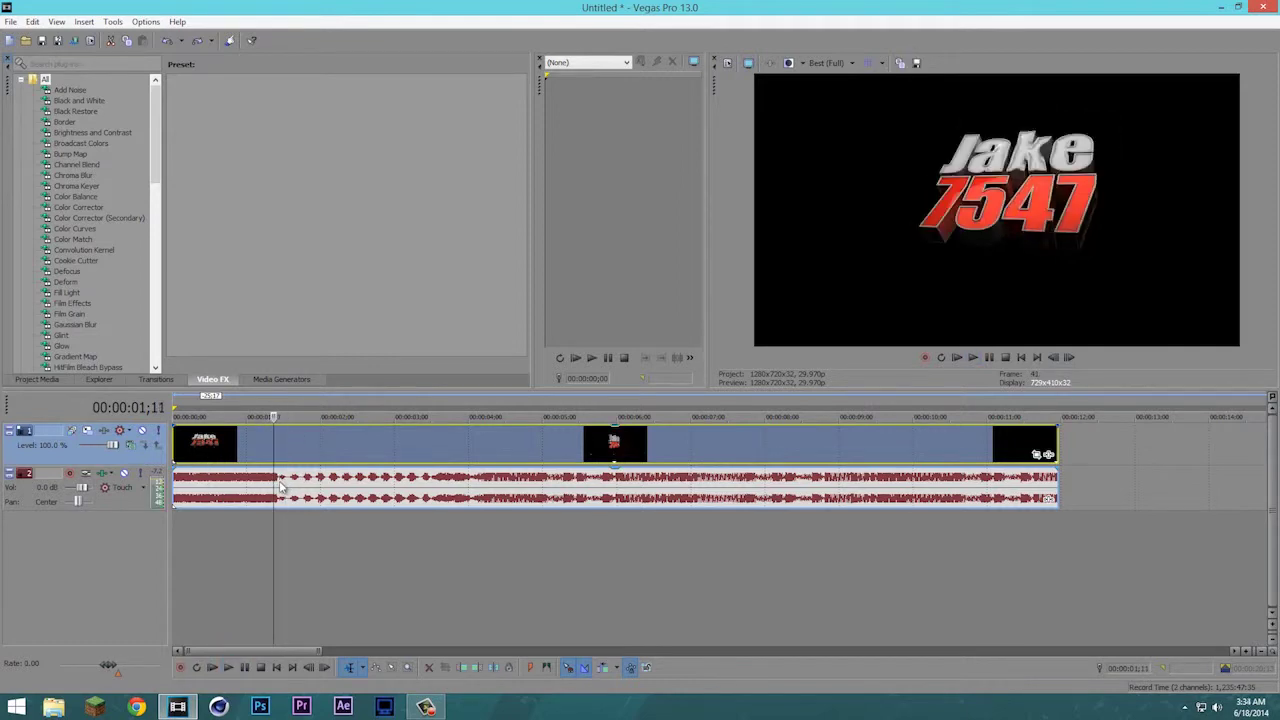
pyautogui.click(281, 487)
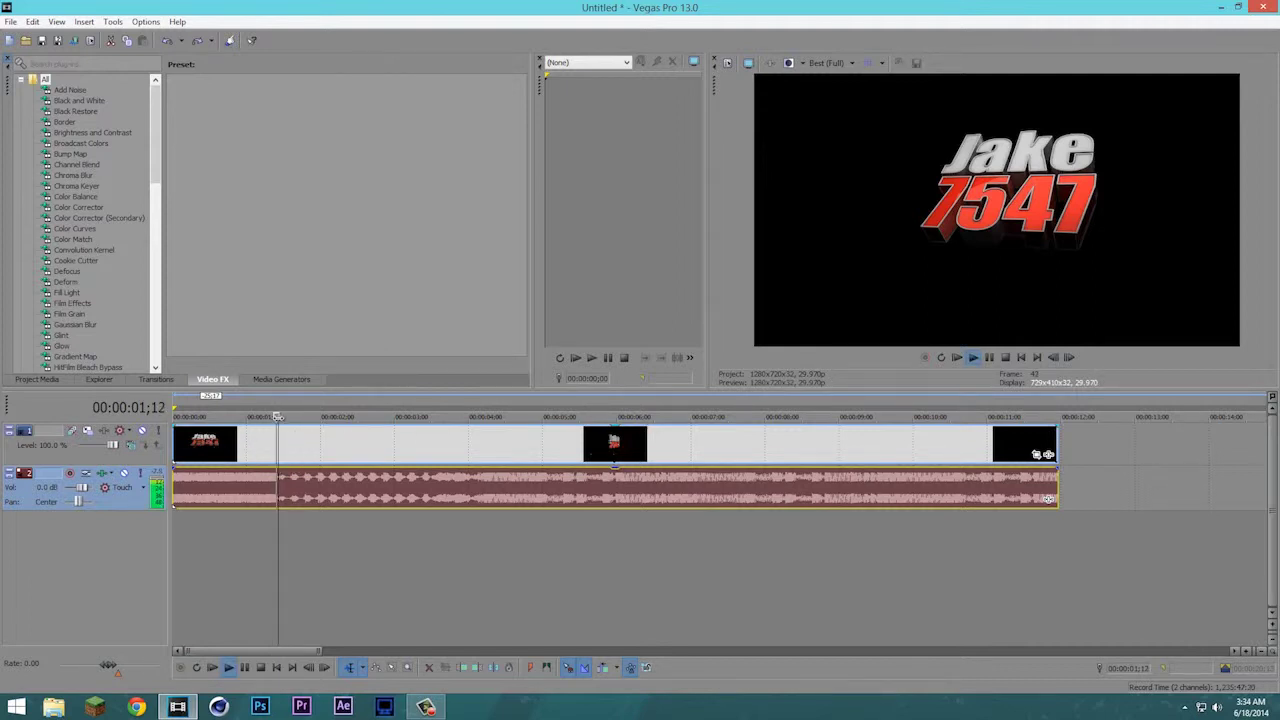
pyautogui.moveTo(278, 416); pyautogui.dragTo(285, 416)
# Play from 01;13 and drop numbered markers on each music beat.
pyautogui.click(280, 480)
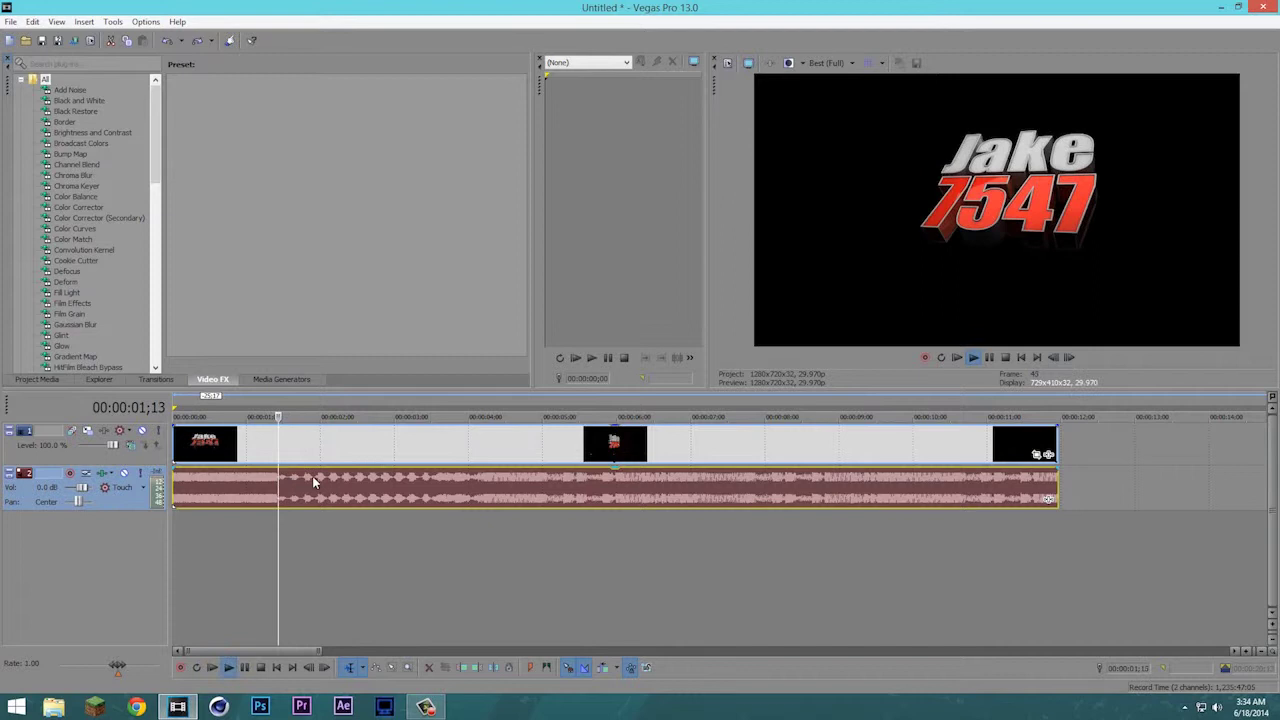
pyautogui.press('space')
pyautogui.press('space')
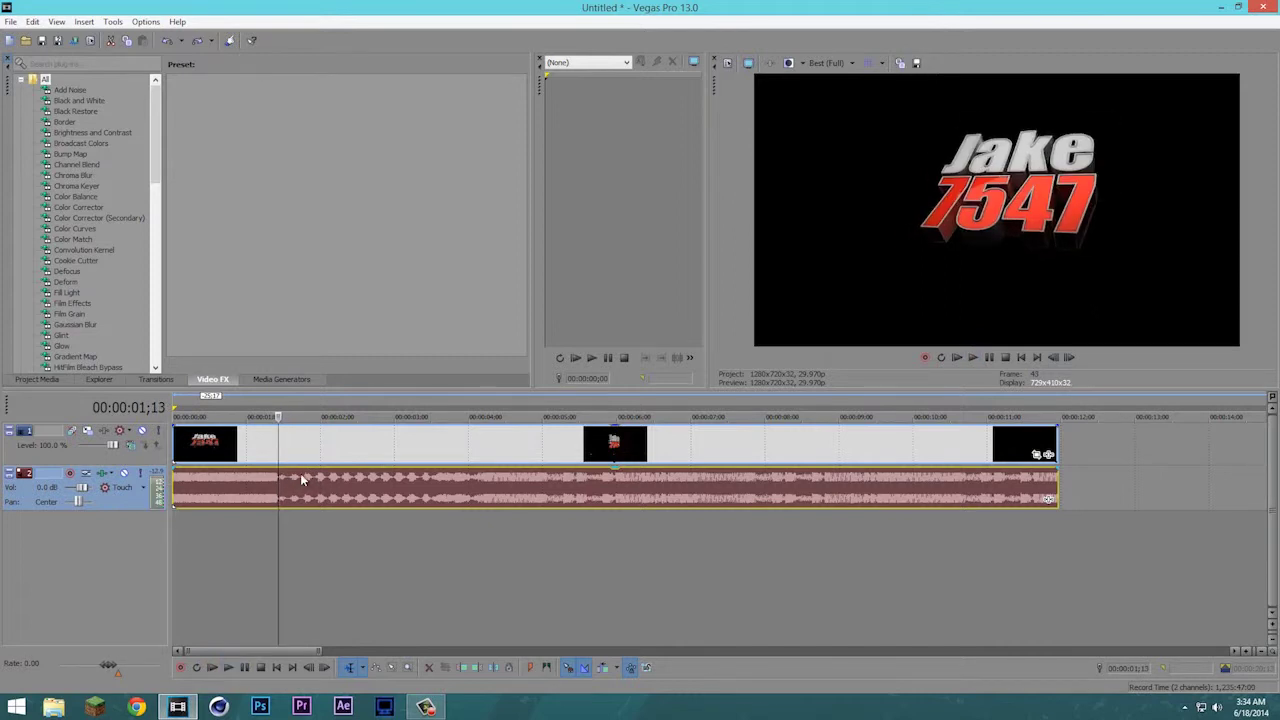
pyautogui.press('space')
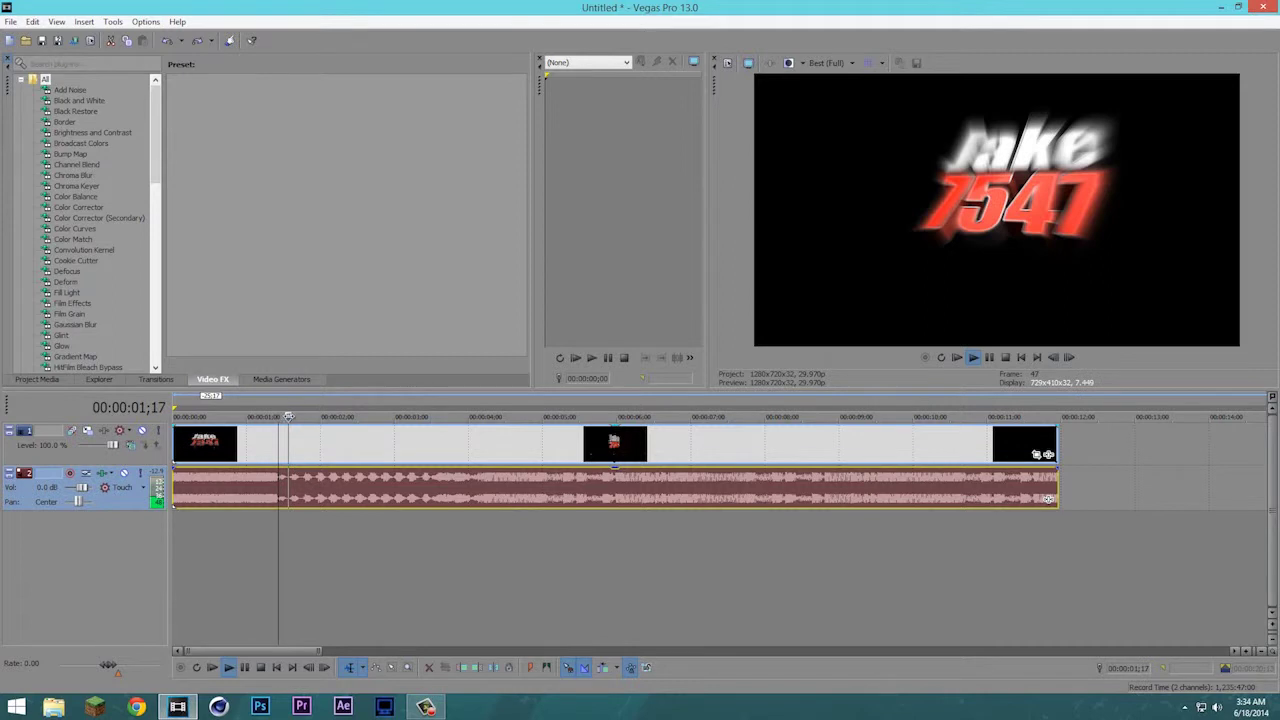
pyautogui.press('space')
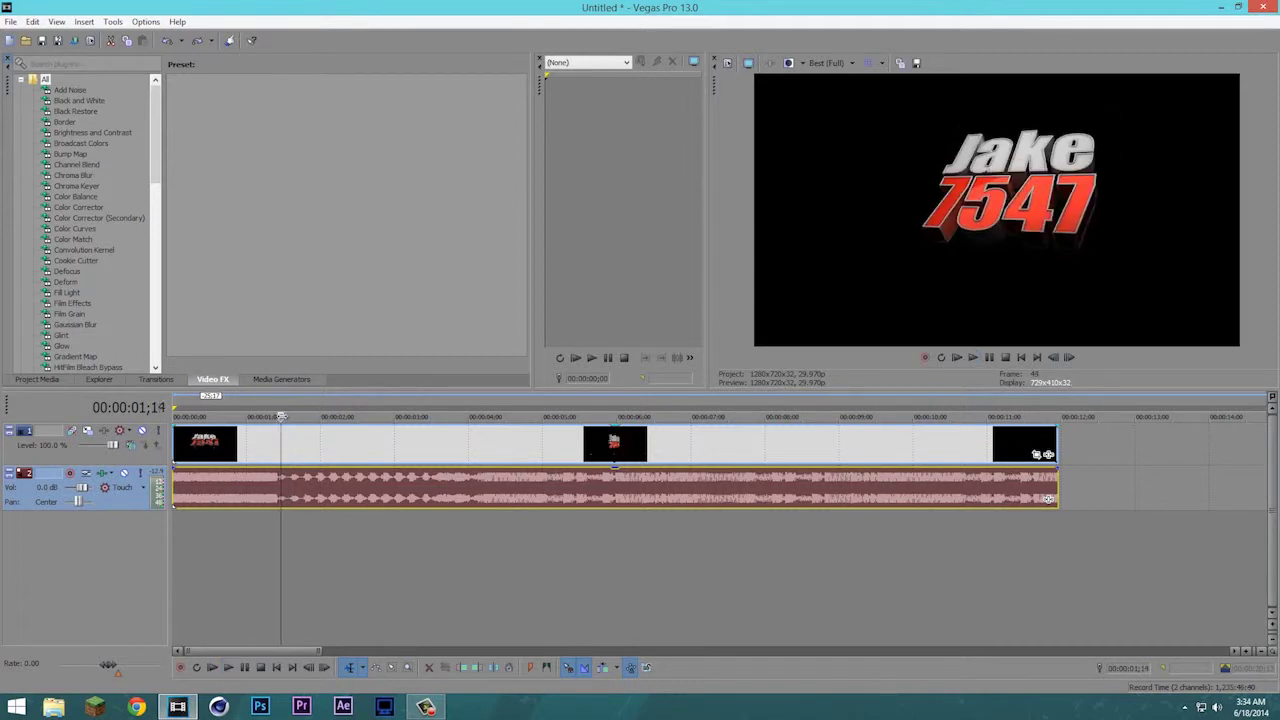
pyautogui.press('space')
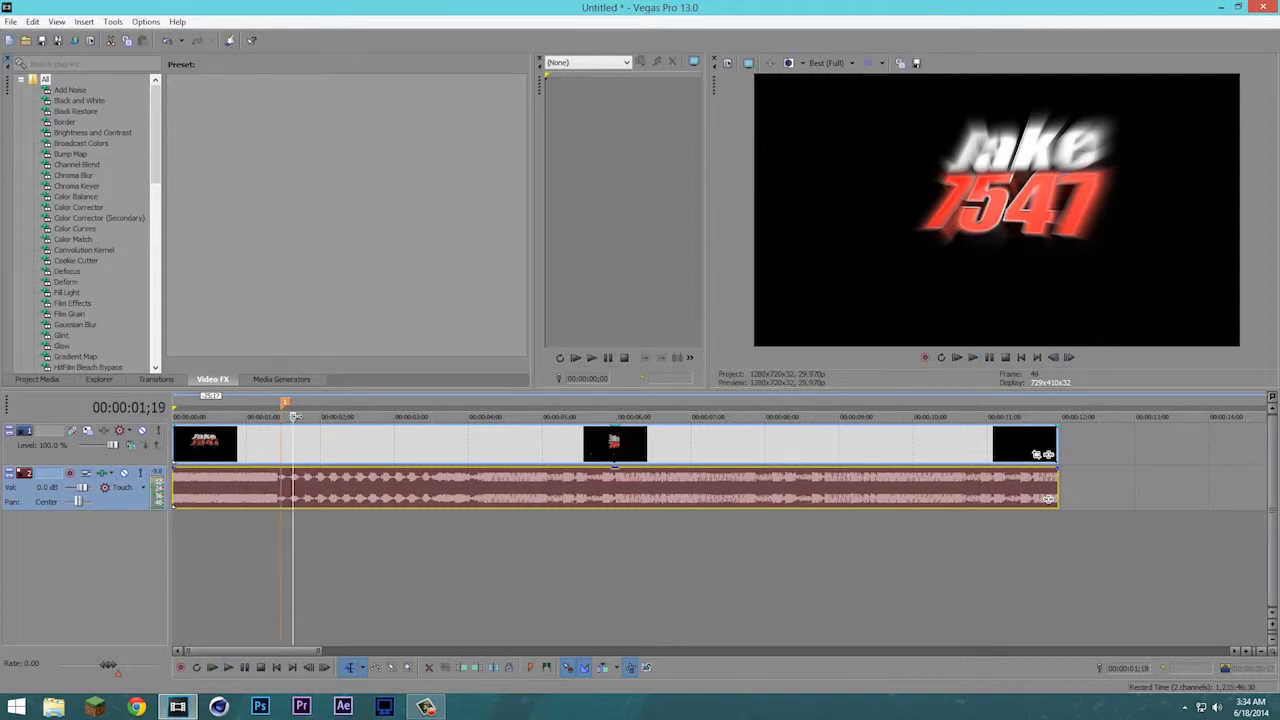
pyautogui.hotkey('ctrl', 'r')
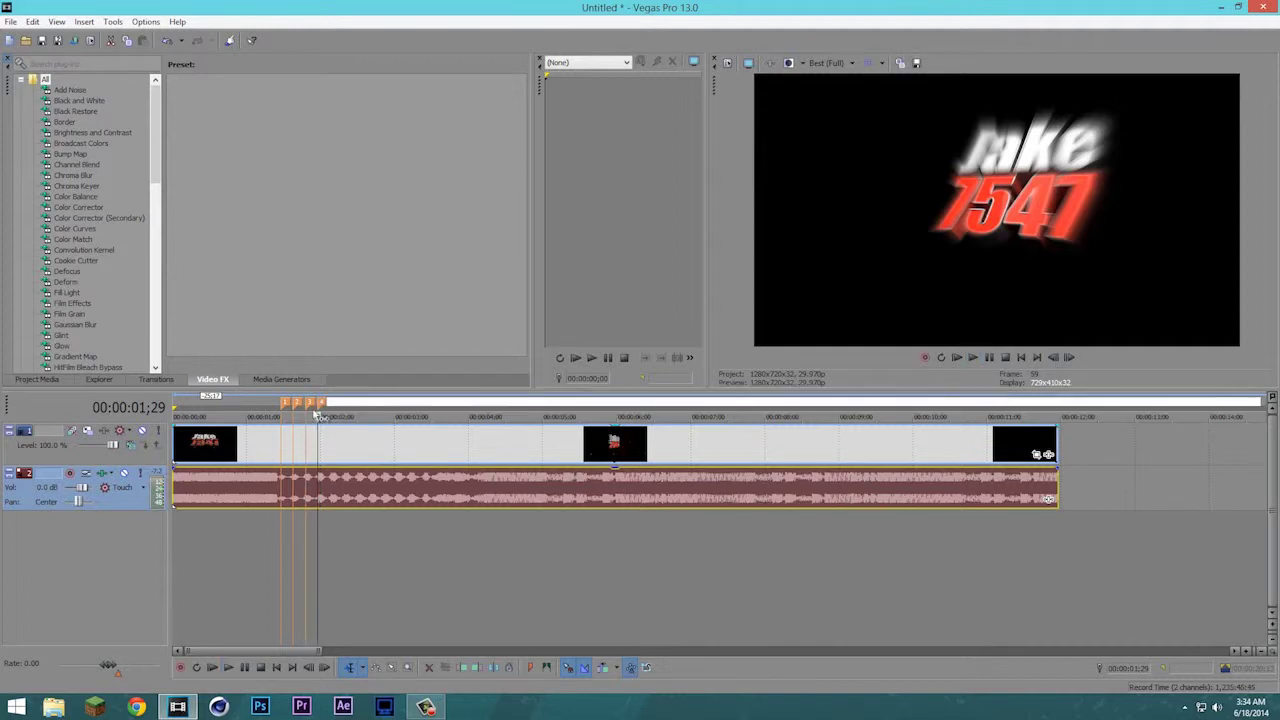
pyautogui.click(322, 403)
pyautogui.click(322, 403)
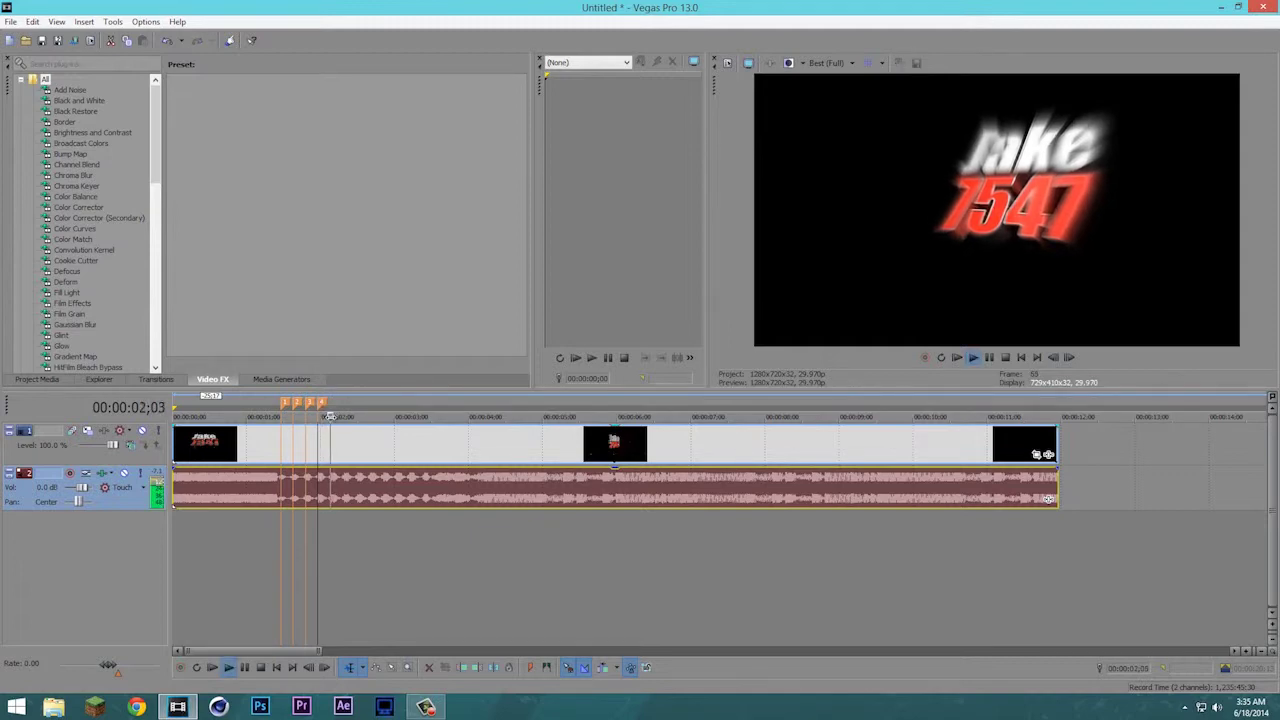
# Check the marker positions and replay the marked beats from marker 1 to verify timing.
pyautogui.rightClick(429, 404)
pyautogui.click(550, 620)
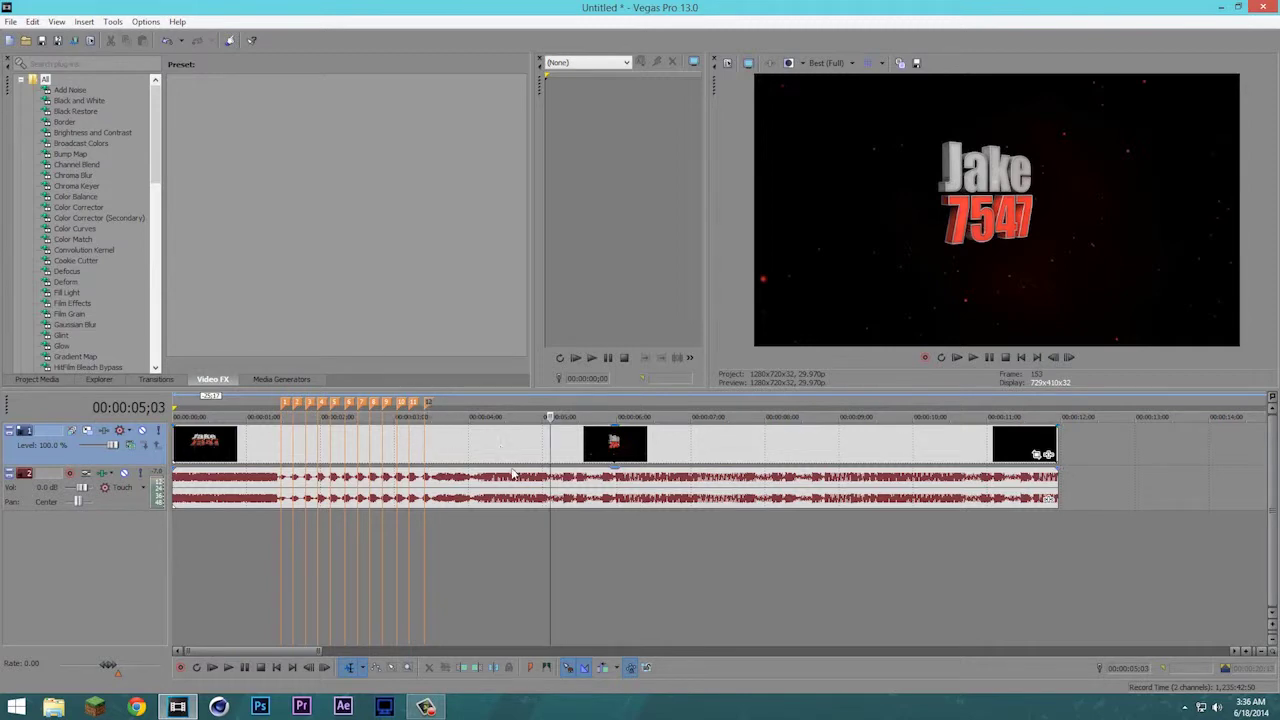
pyautogui.click(417, 443)
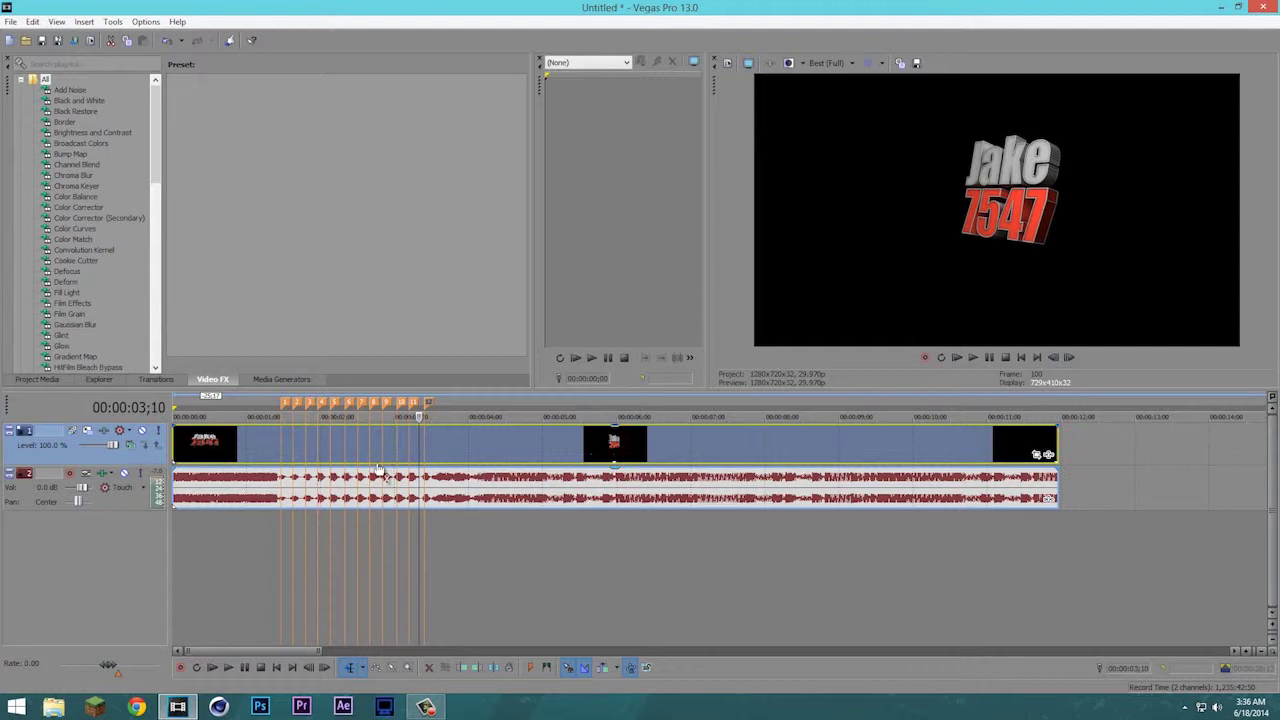
pyautogui.click(285, 403)
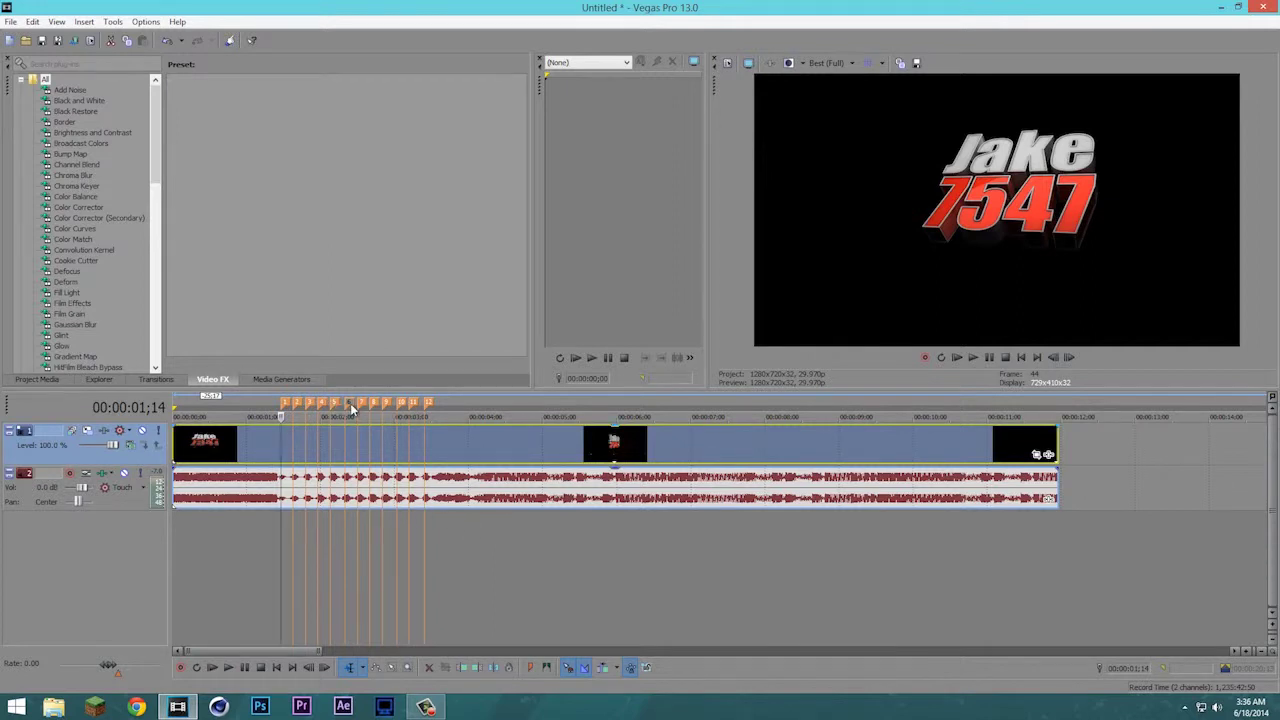
pyautogui.click(348, 404)
pyautogui.click(633, 620)
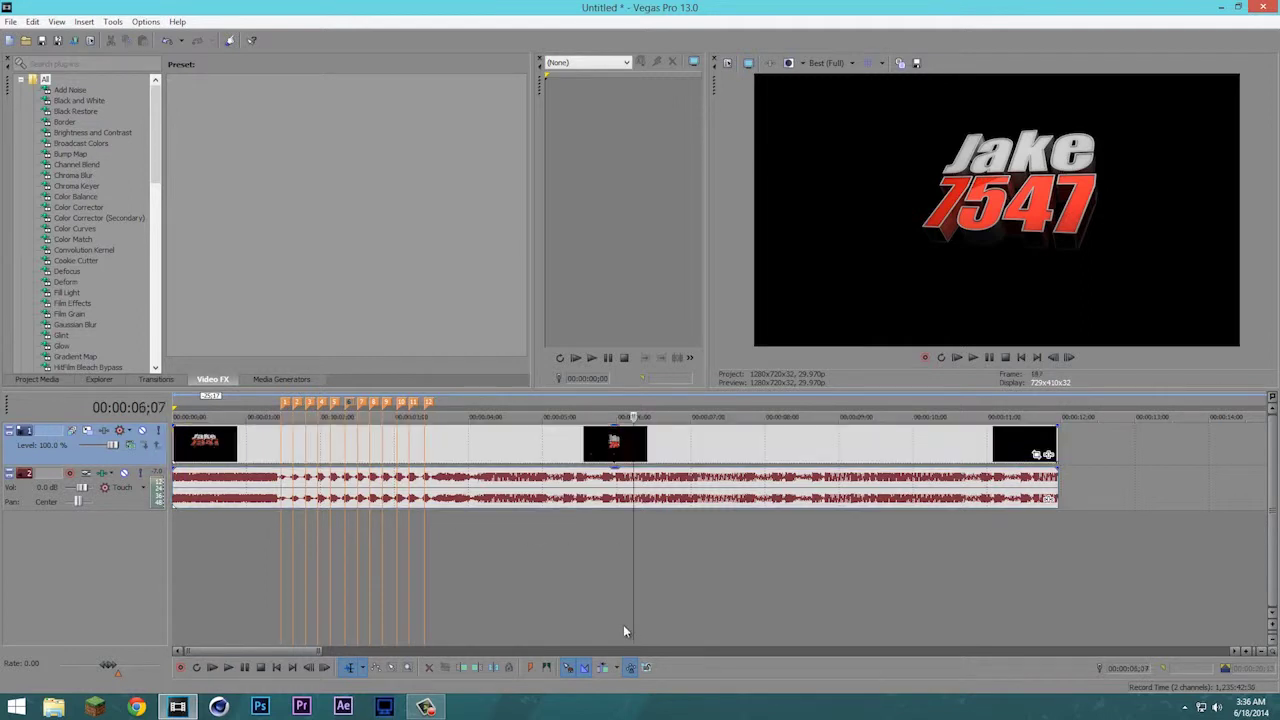
pyautogui.click(285, 404)
pyautogui.press('space')
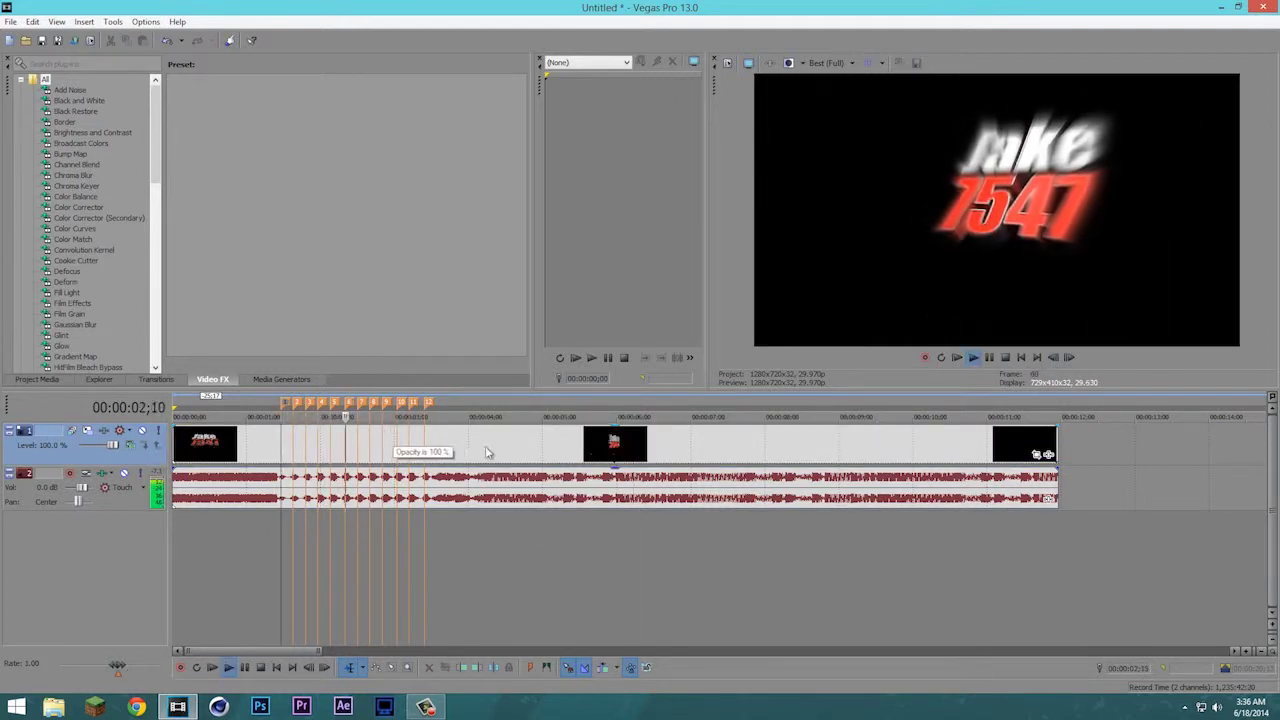
pyautogui.press('space')
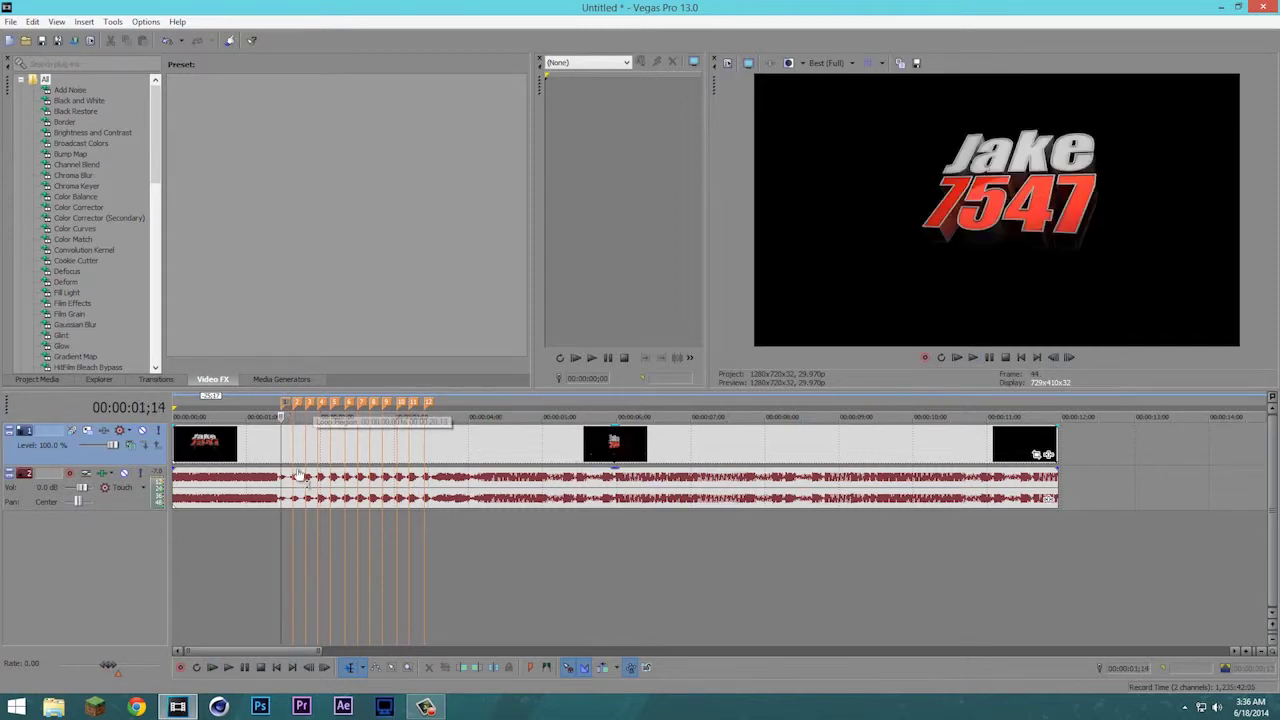
# Split the intro video and audio at marker 1 and every following beat marker.
pyautogui.press('s')
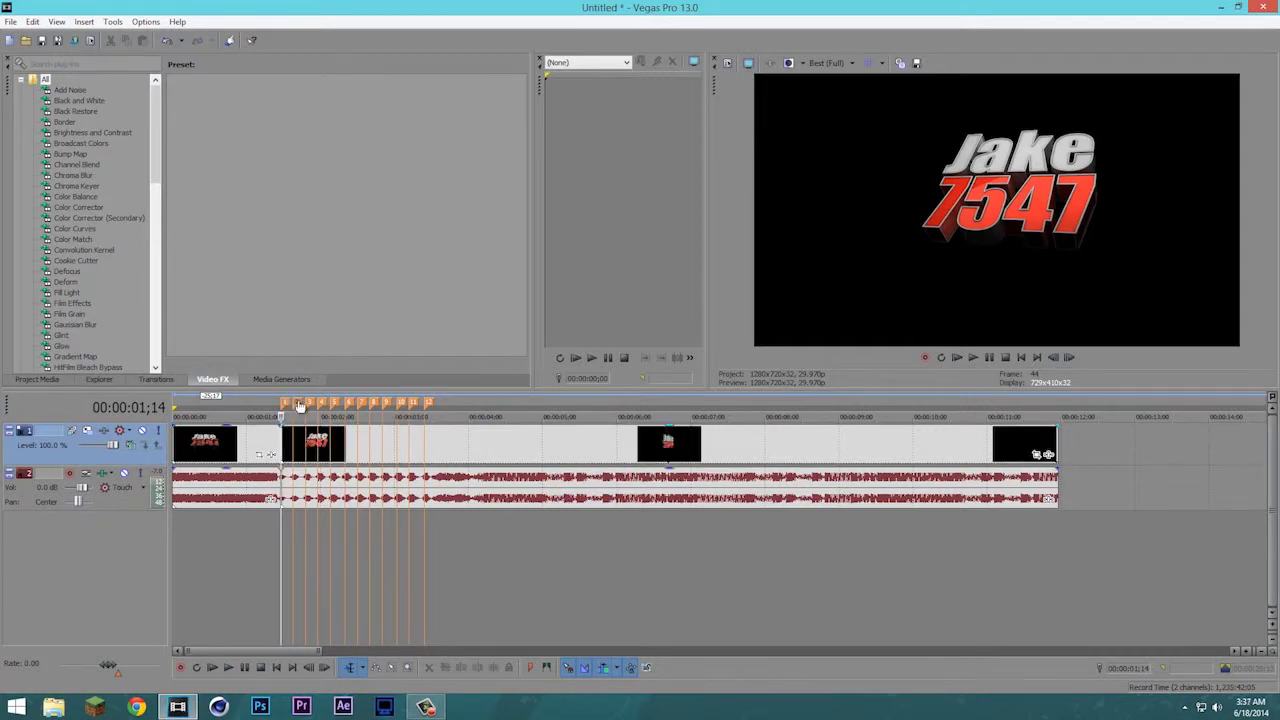
pyautogui.click(300, 405)
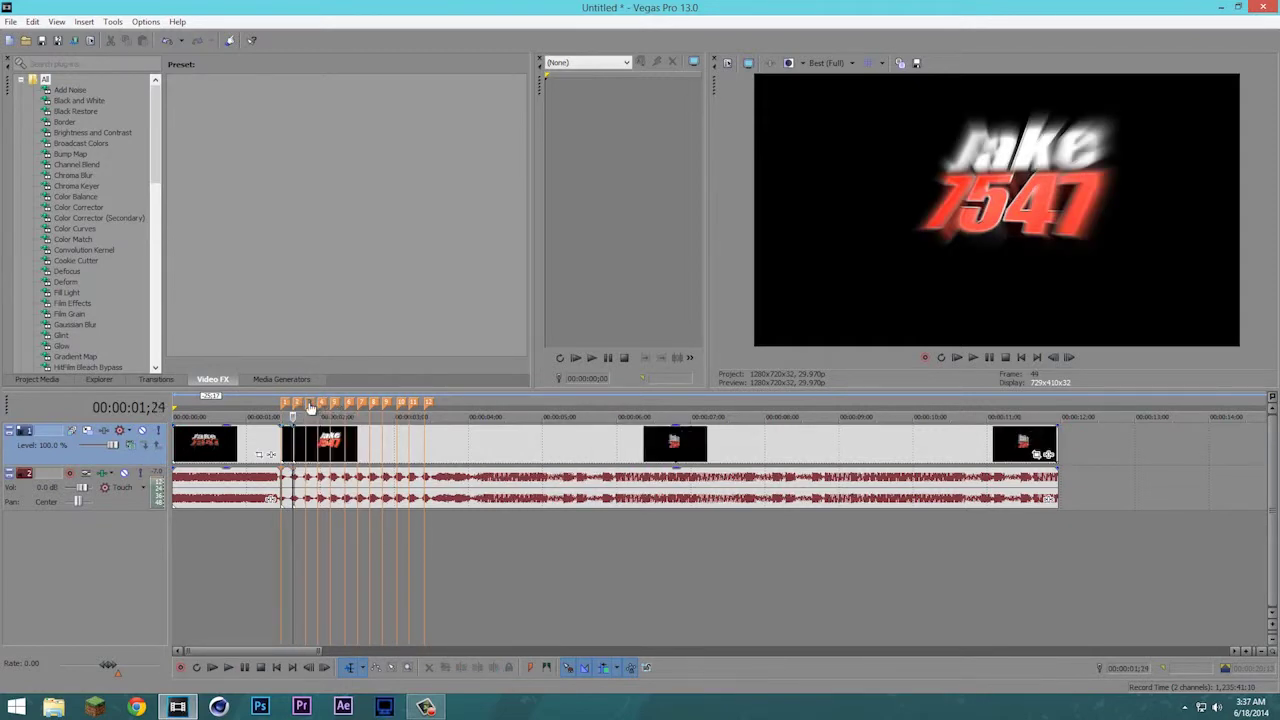
pyautogui.click(310, 405)
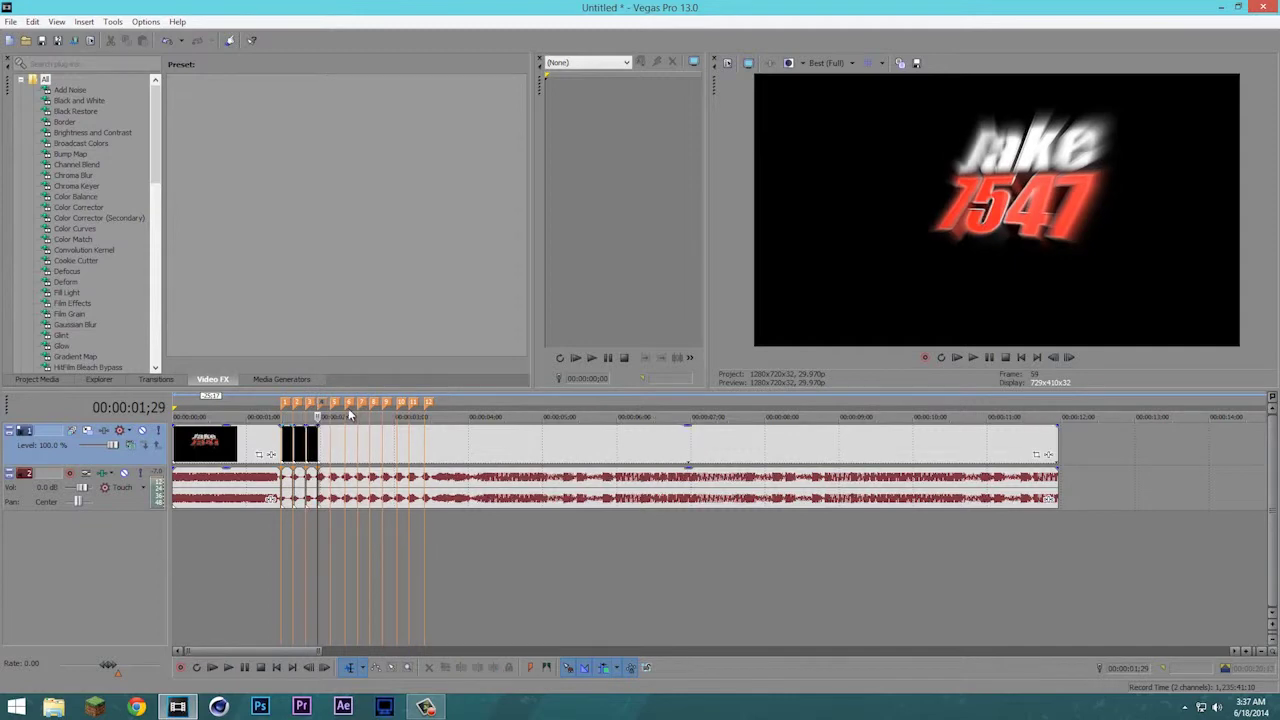
pyautogui.click(335, 404)
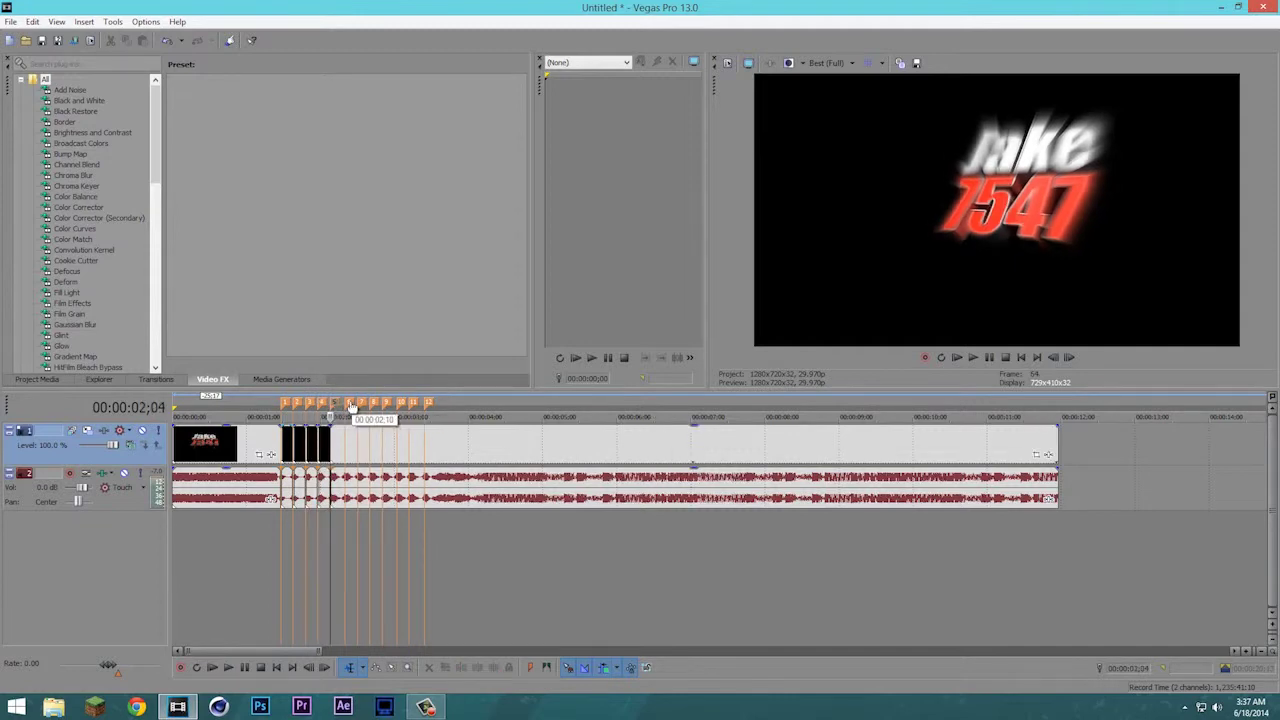
pyautogui.click(349, 404)
pyautogui.click(363, 404)
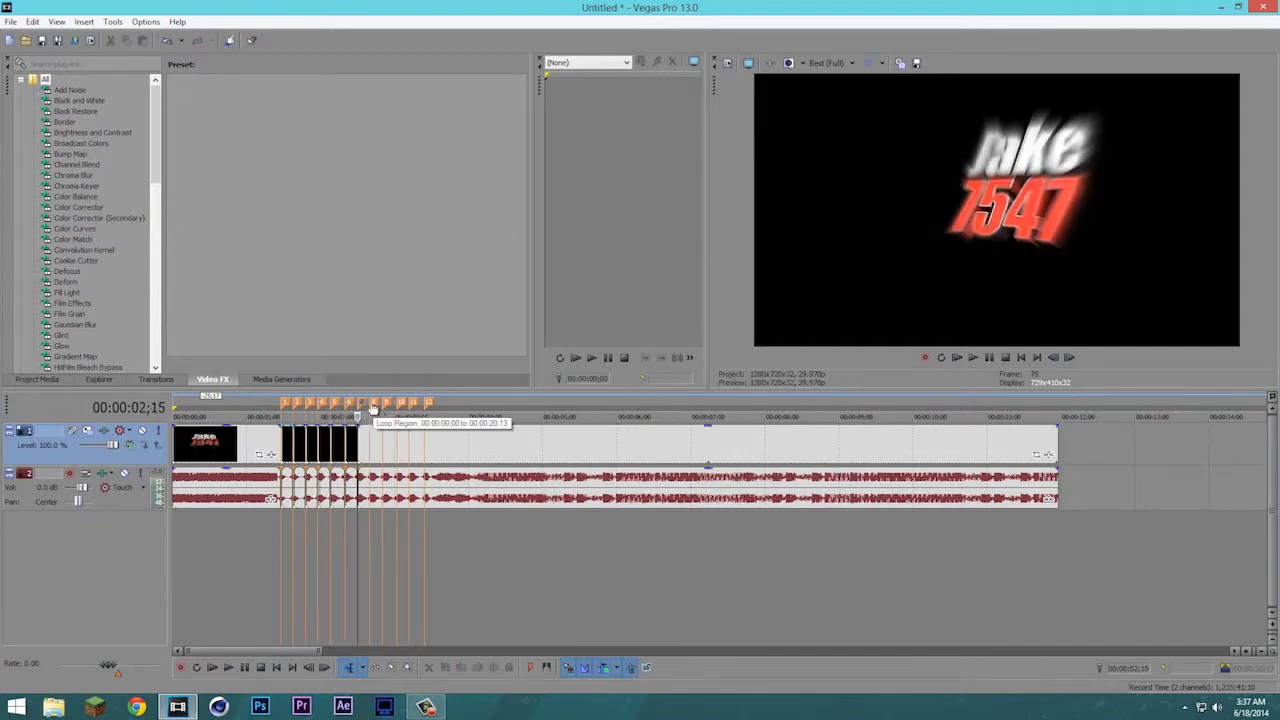
pyautogui.click(375, 404)
pyautogui.click(388, 403)
pyautogui.click(401, 403)
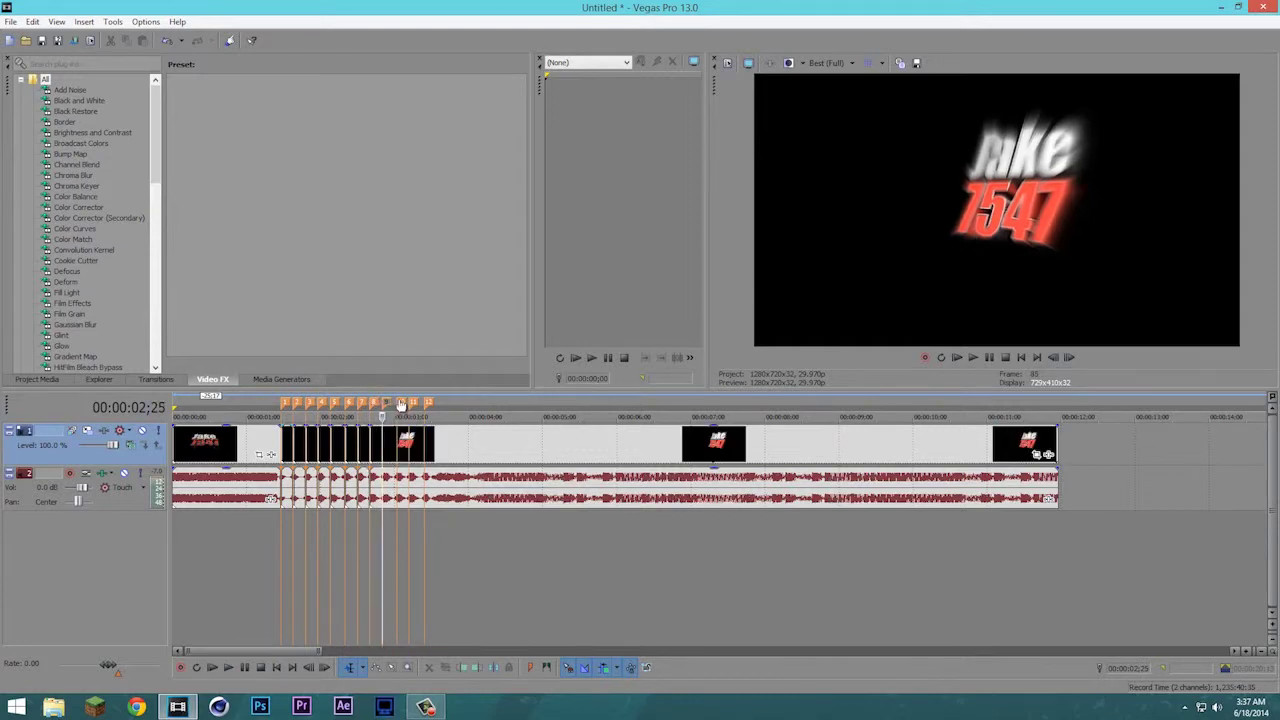
pyautogui.click(413, 403)
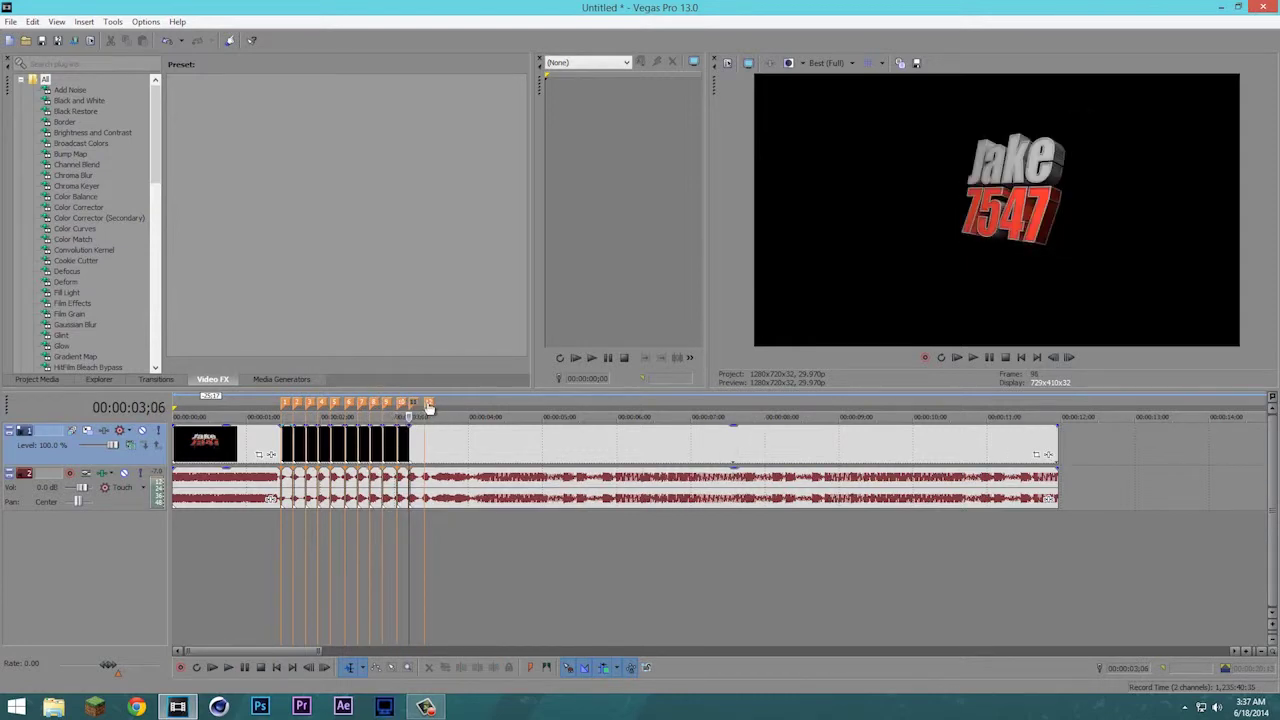
pyautogui.click(428, 403)
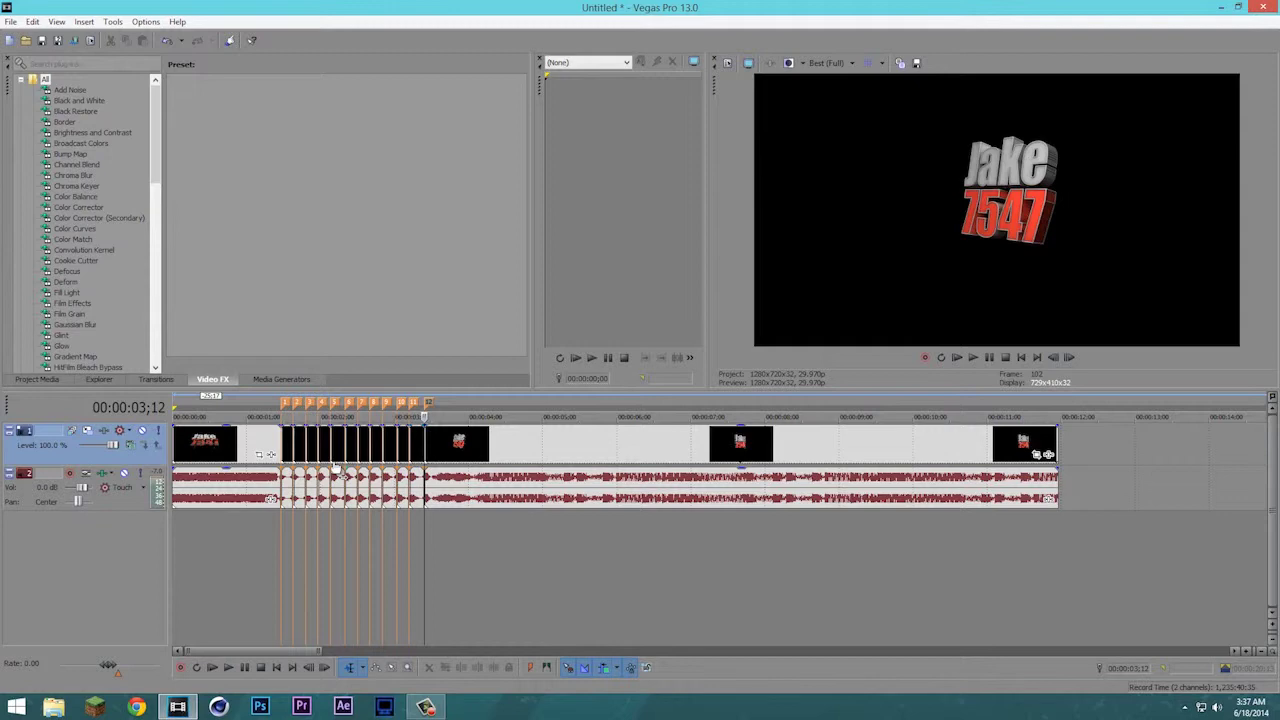
pyautogui.click(291, 452)
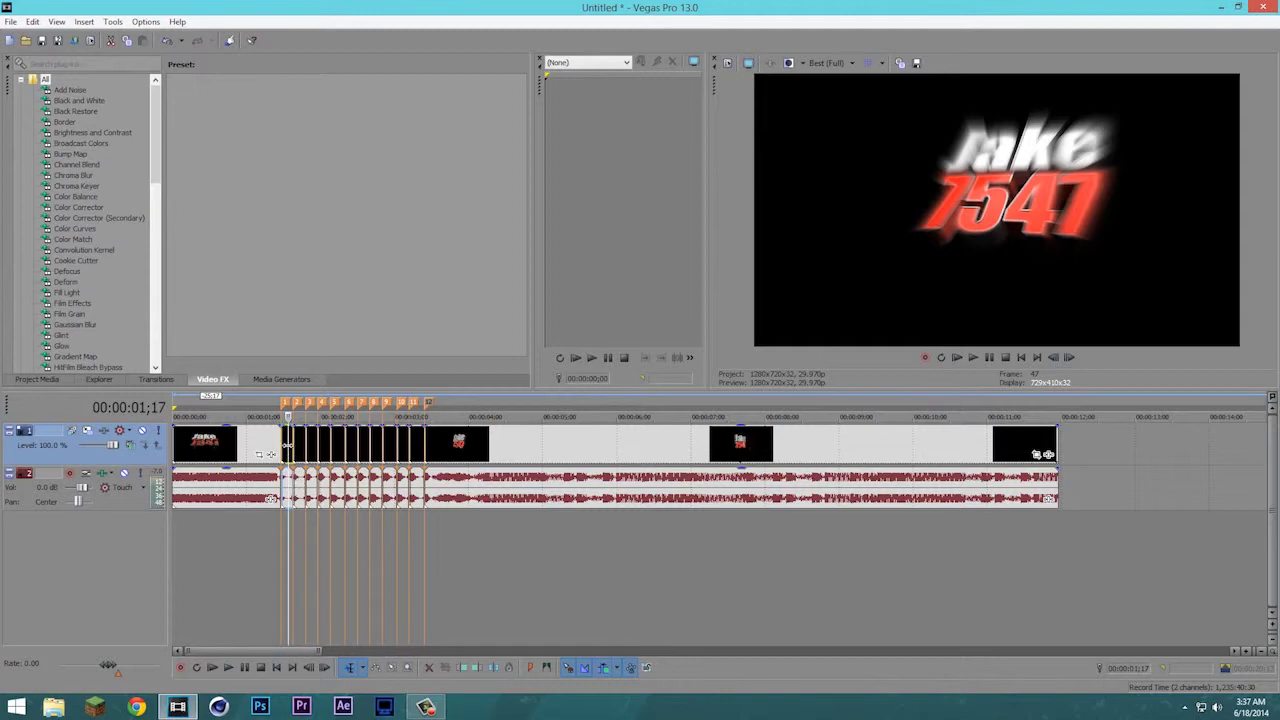
# In Event Pan/Crop, shrink the first piece's frame to zoom in on the logo (width 1125.7).
pyautogui.rightClick(288, 440)
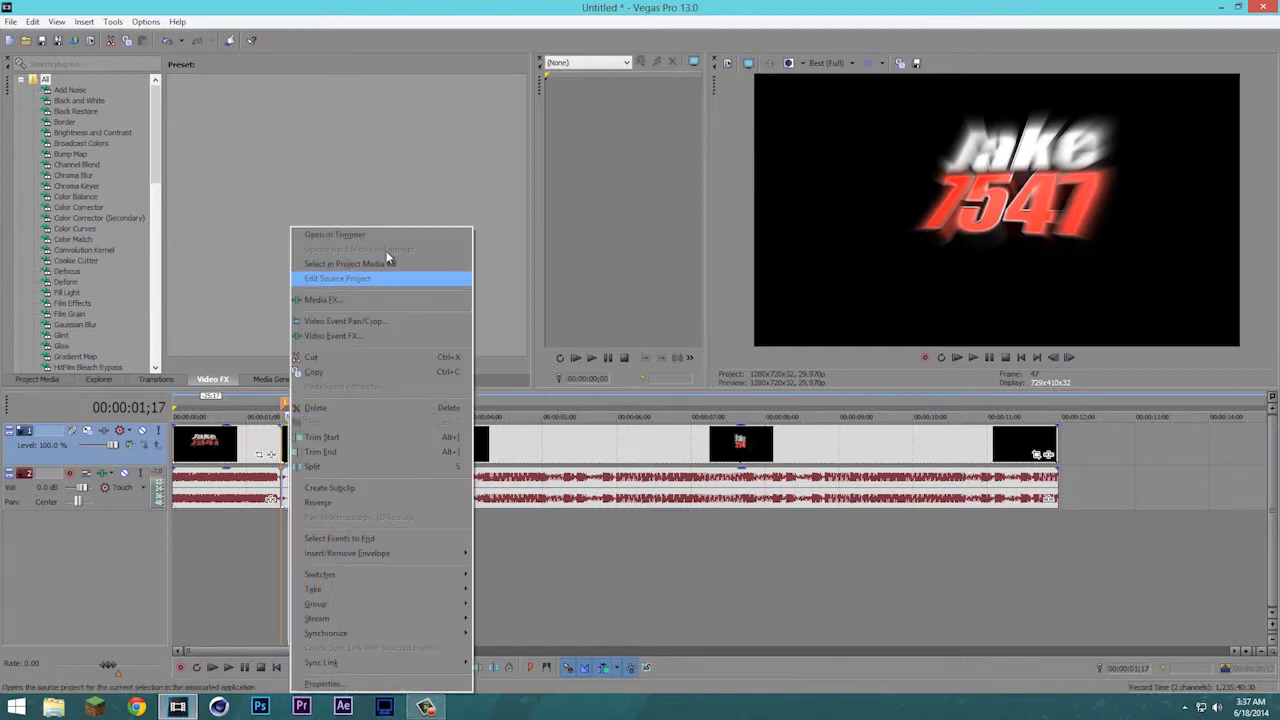
pyautogui.click(395, 320)
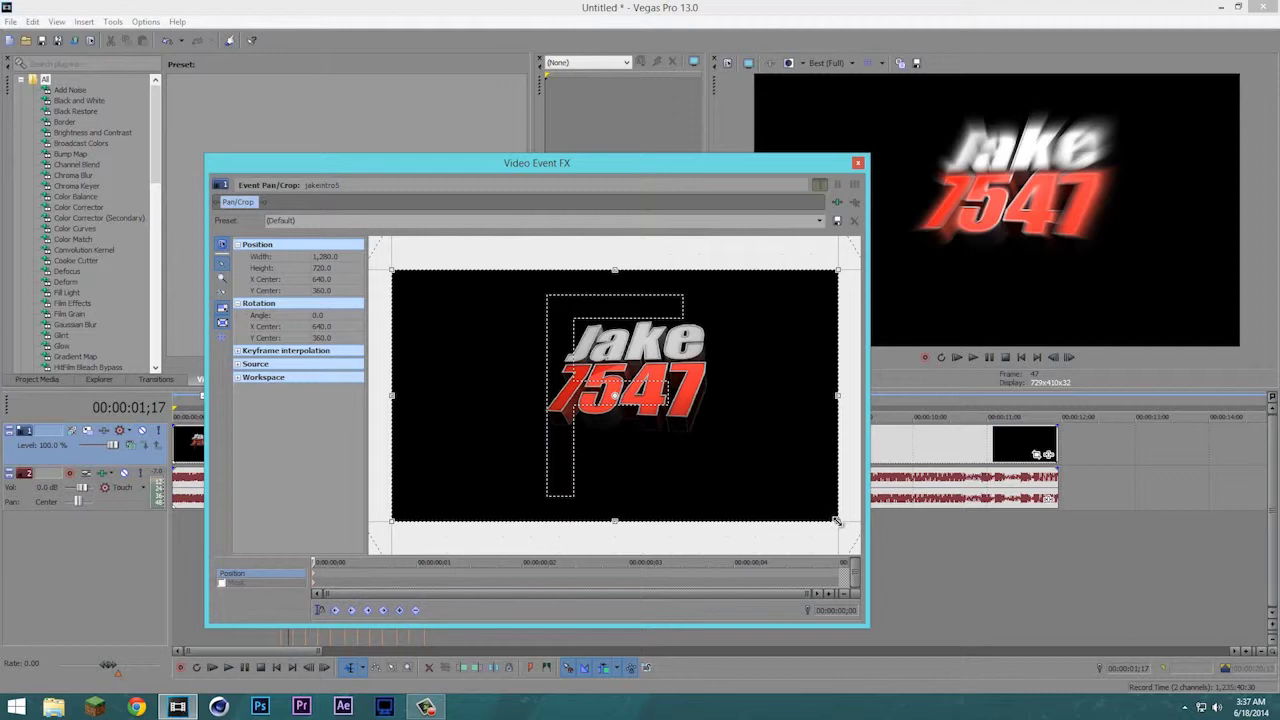
pyautogui.moveTo(838, 521); pyautogui.dragTo(819, 511)
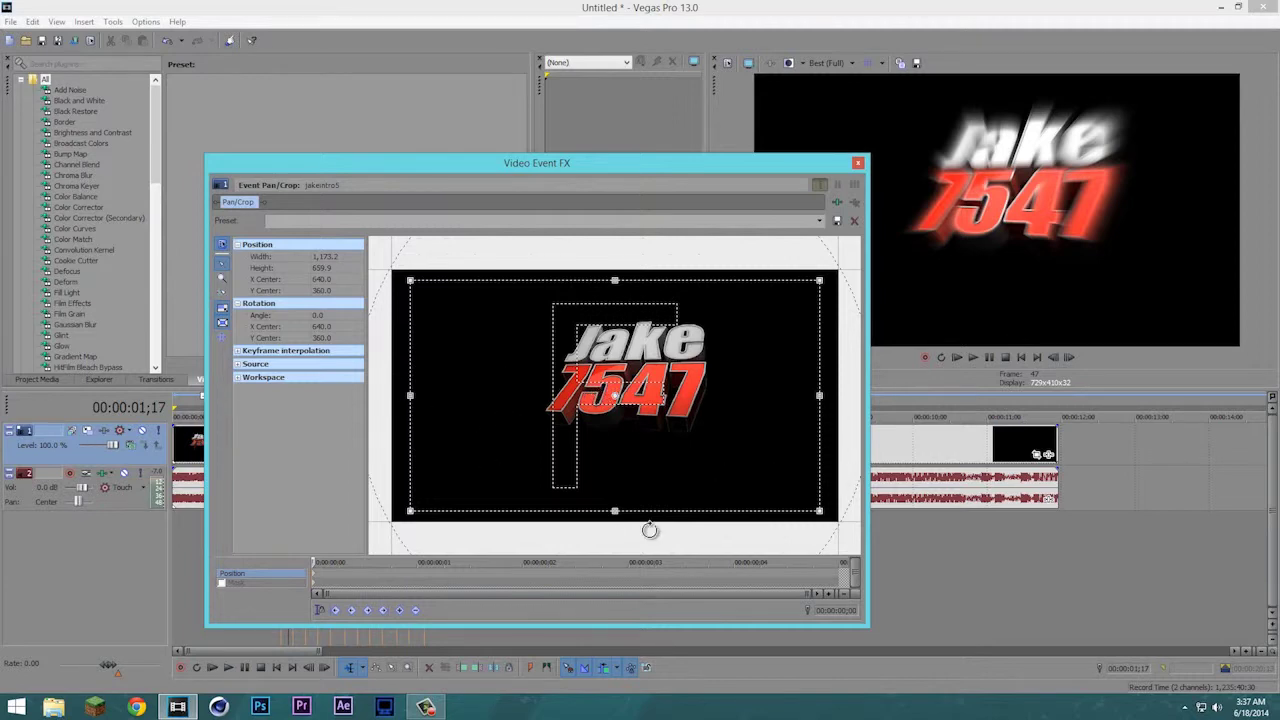
pyautogui.moveTo(820, 512); pyautogui.dragTo(825, 508)
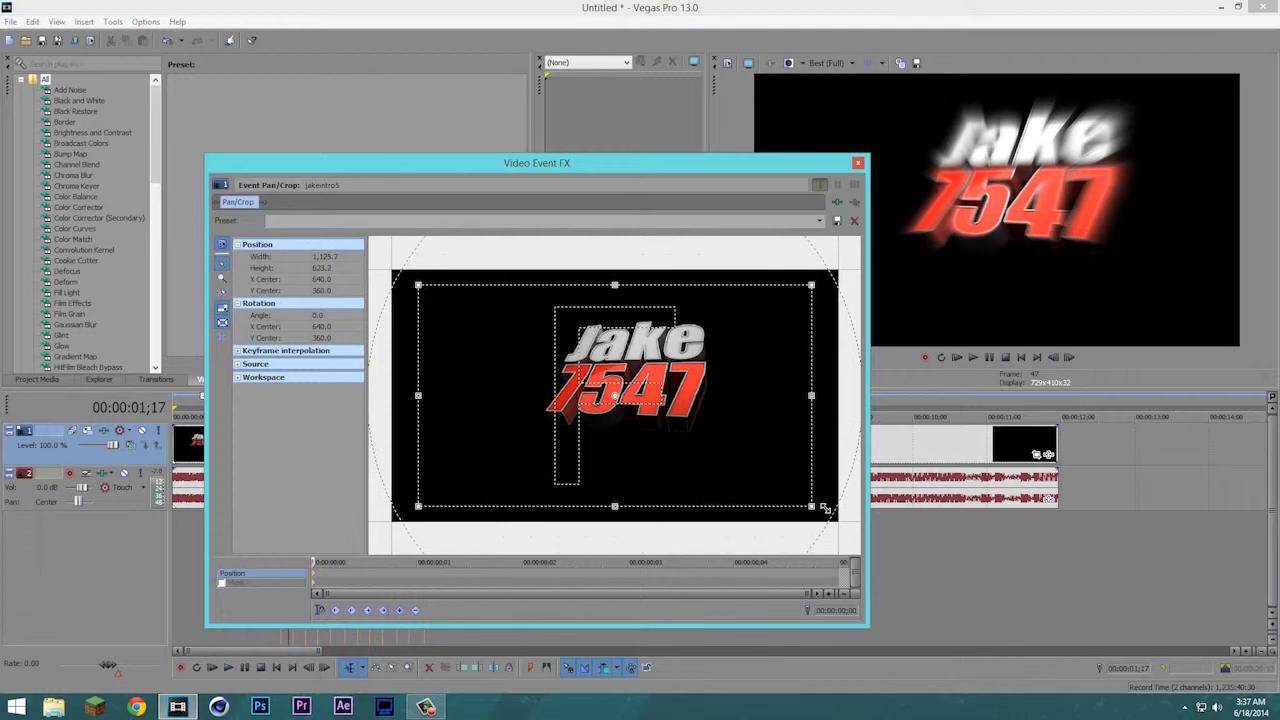
pyautogui.moveTo(784, 175); pyautogui.dragTo(633, 77)
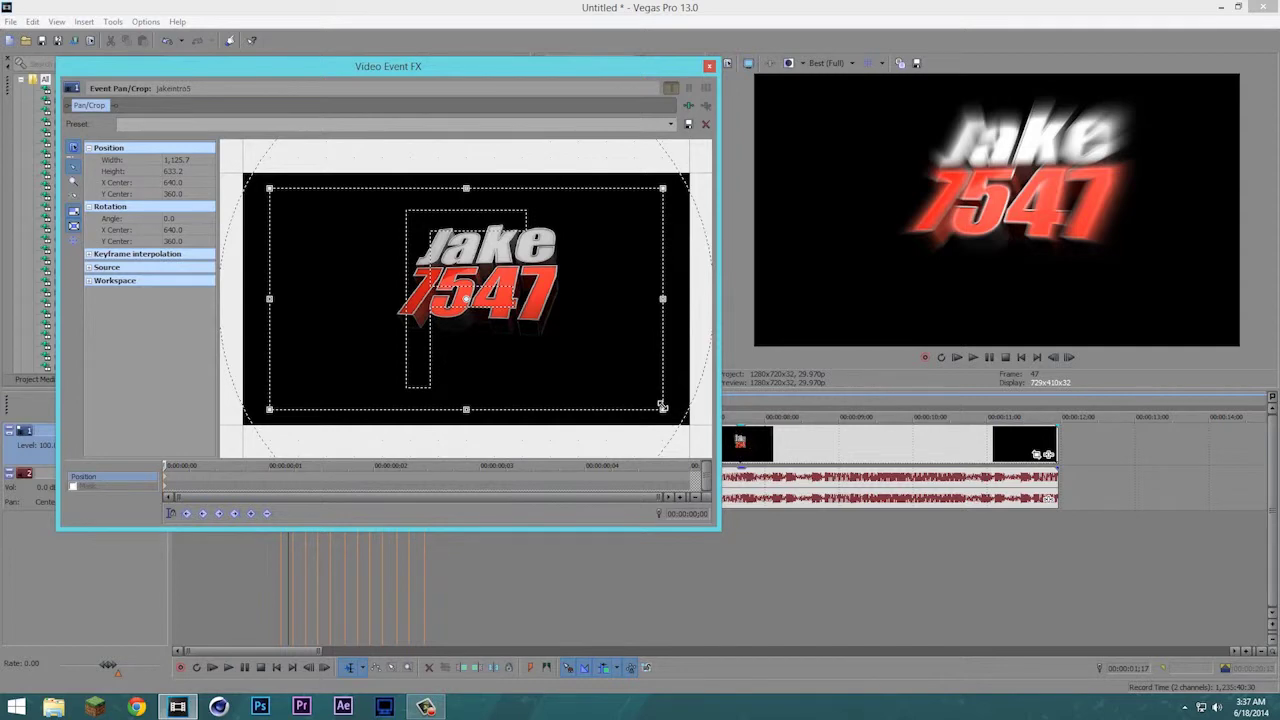
pyautogui.moveTo(662, 407)
pyautogui.mouseDown()
pyautogui.moveTo(477, 331)
pyautogui.moveTo(657, 386)
pyautogui.moveTo(675, 409)
pyautogui.mouseUp()
# Restore the crop frame to the full 1280 picture at the piece's end.
pyautogui.click(690, 466)
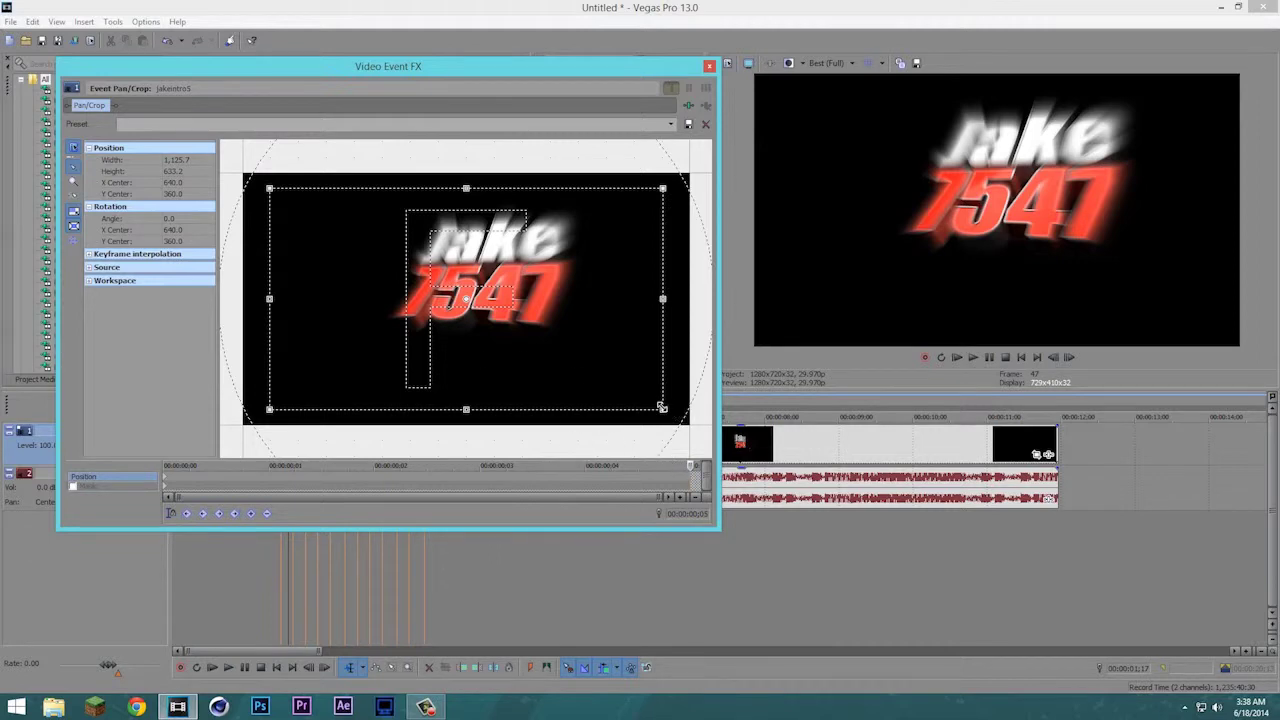
pyautogui.rightClick(605, 341)
pyautogui.click(647, 353)
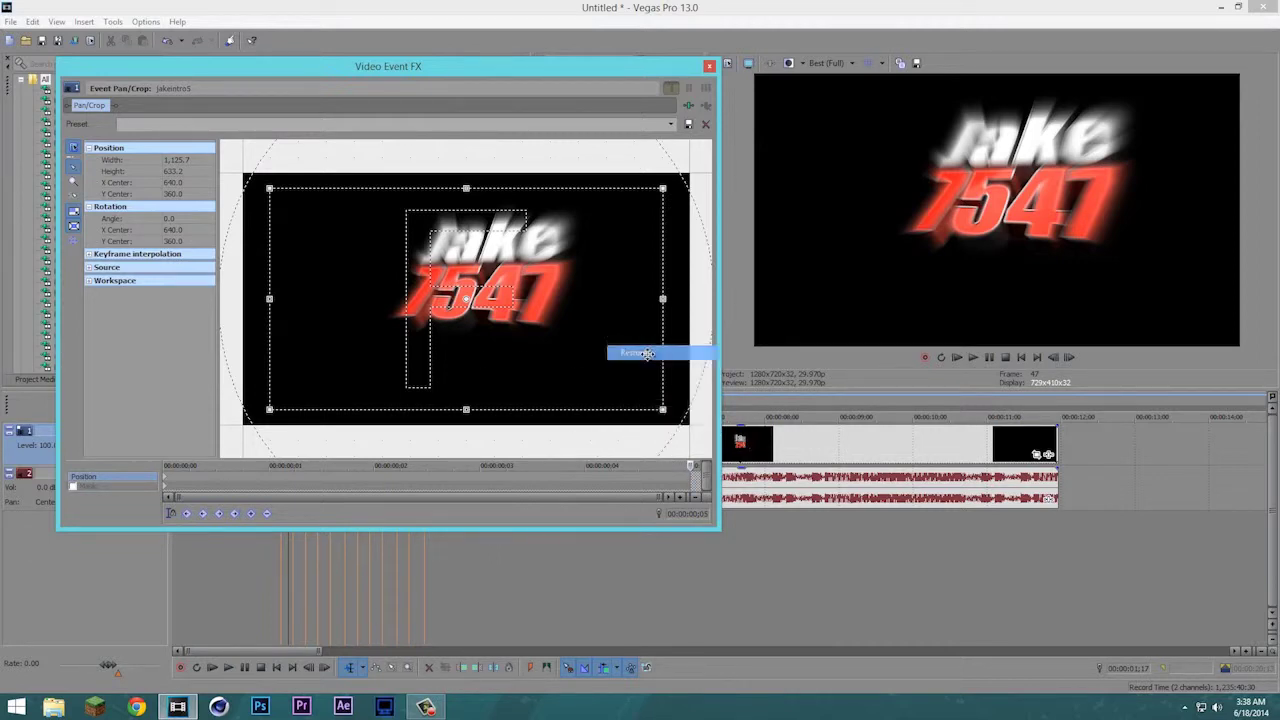
pyautogui.click(710, 66)
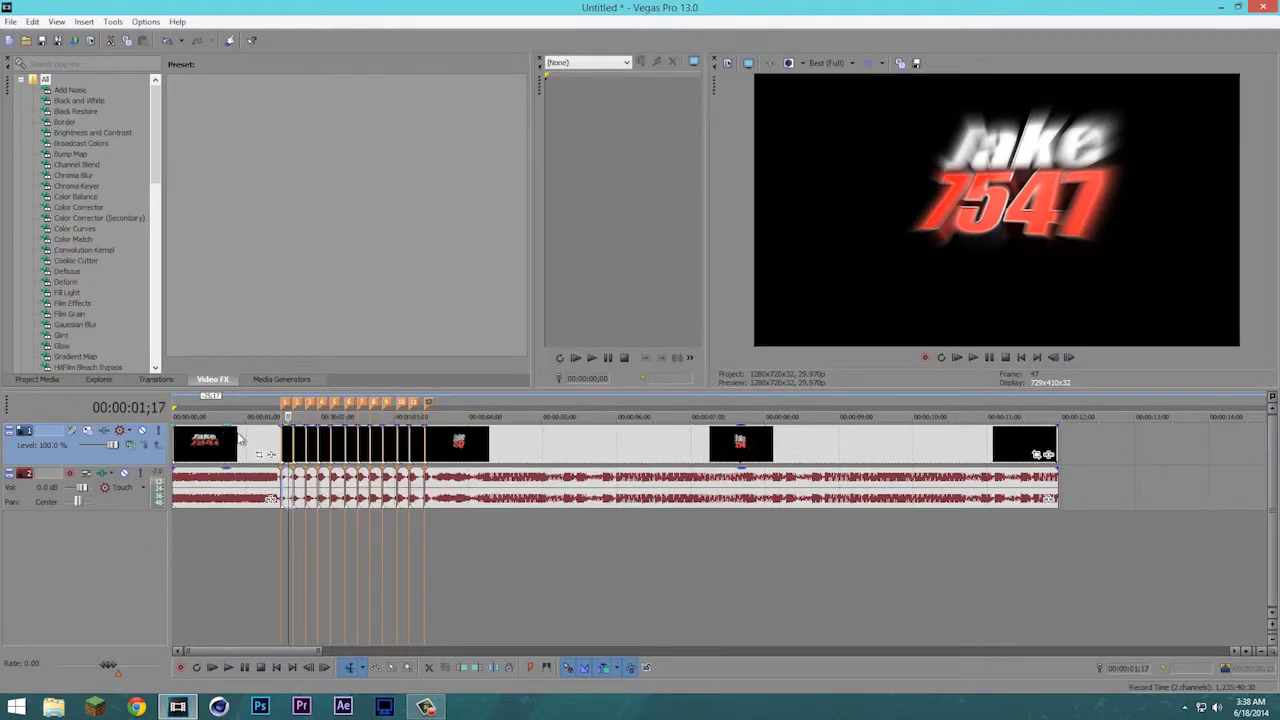
# Copy the zoomed first piece and paste its event attributes onto the remaining beat-cut pieces.
pyautogui.click(289, 403)
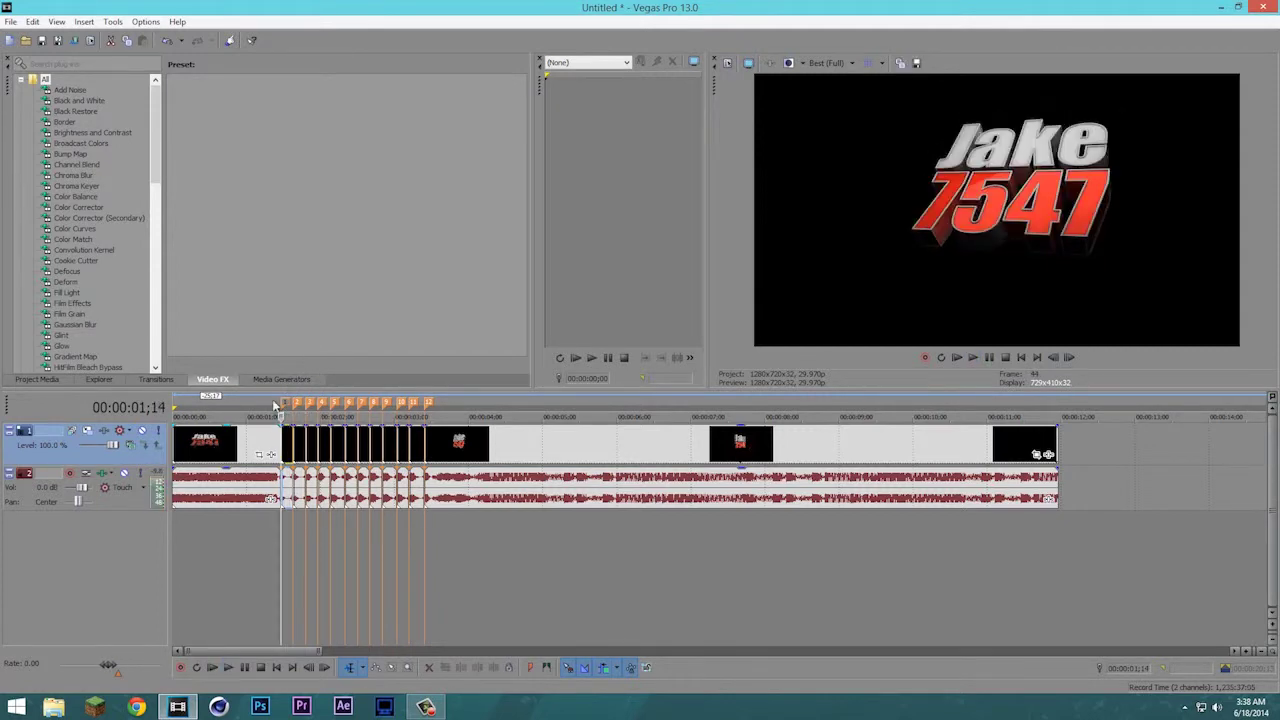
pyautogui.rightClick(287, 443)
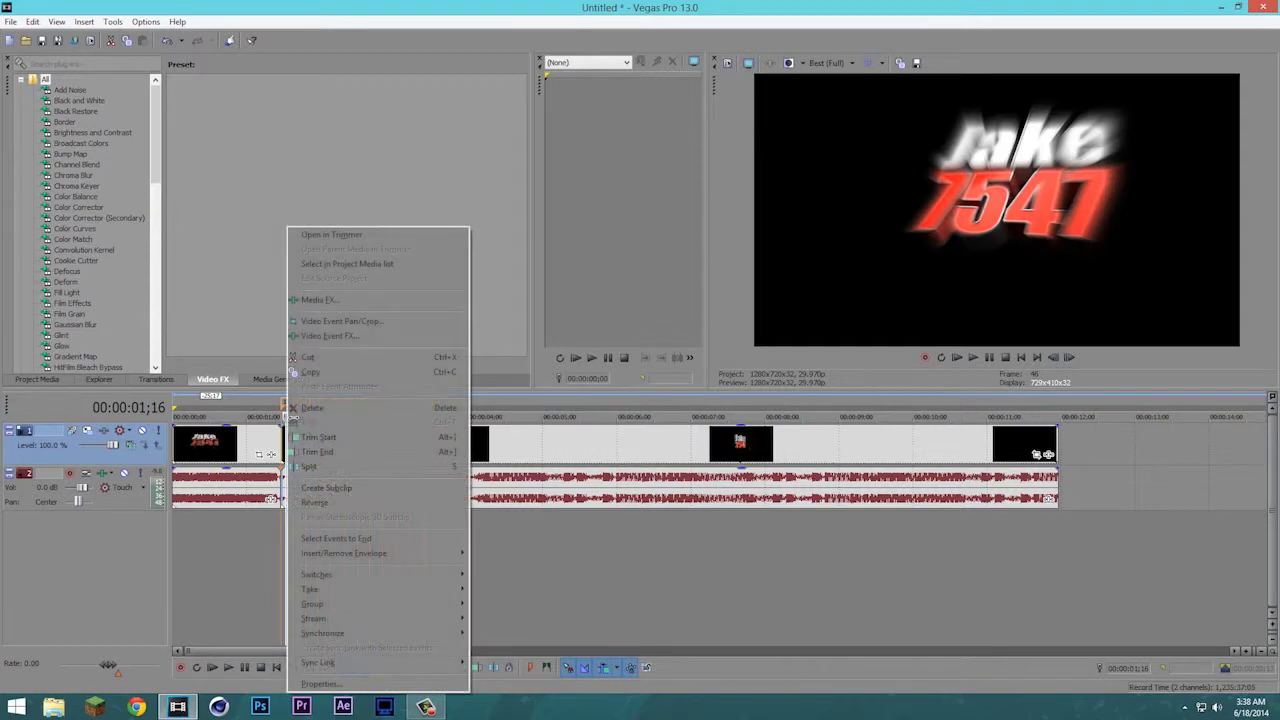
pyautogui.click(330, 374)
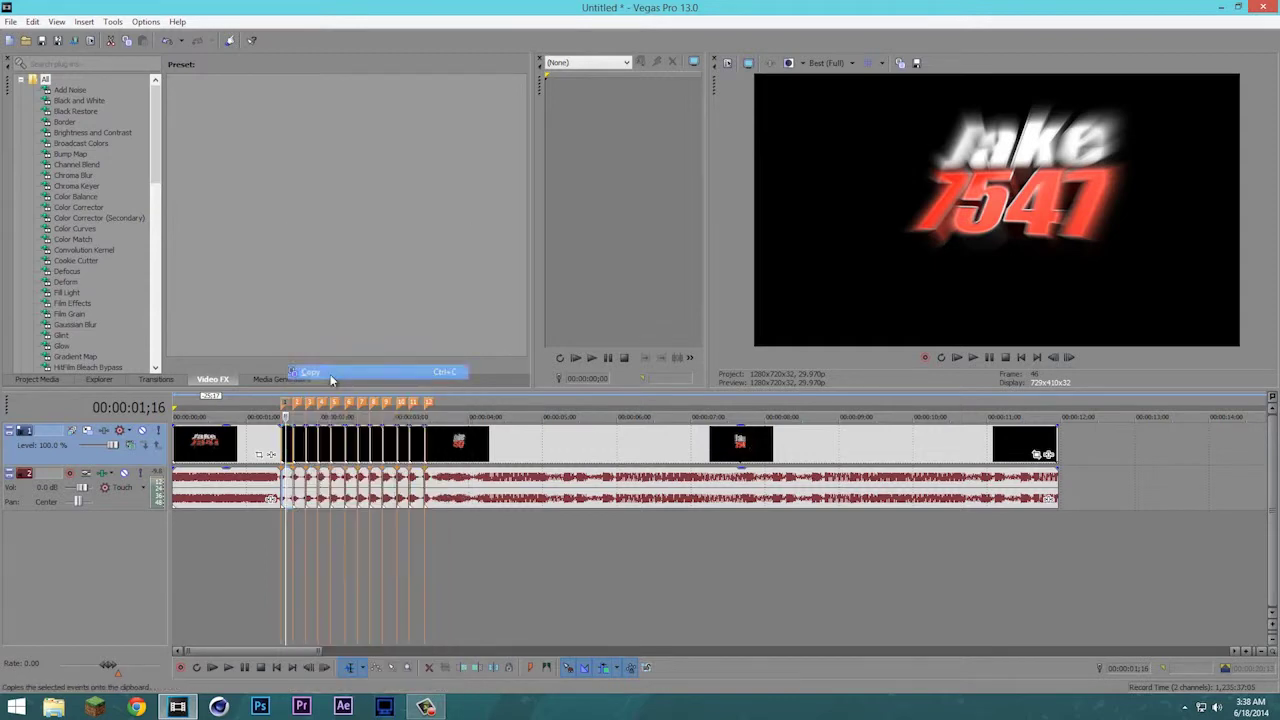
pyautogui.click(418, 455)
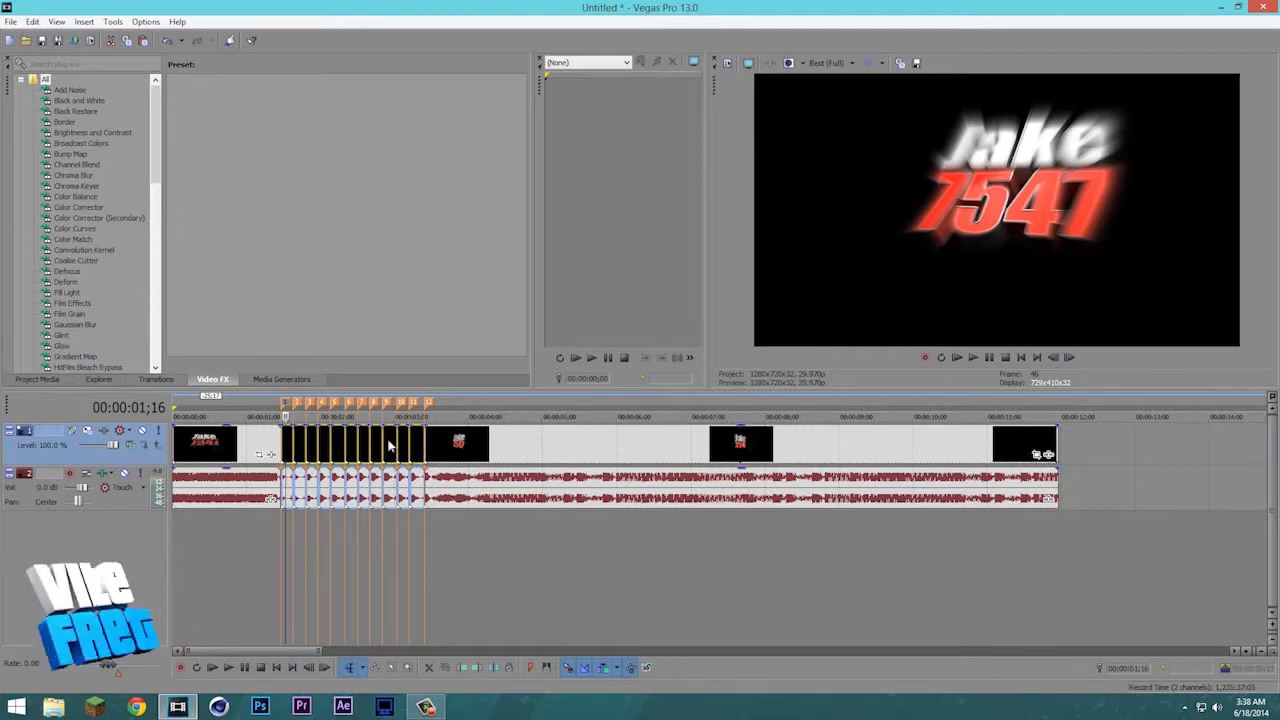
pyautogui.rightClick(394, 448)
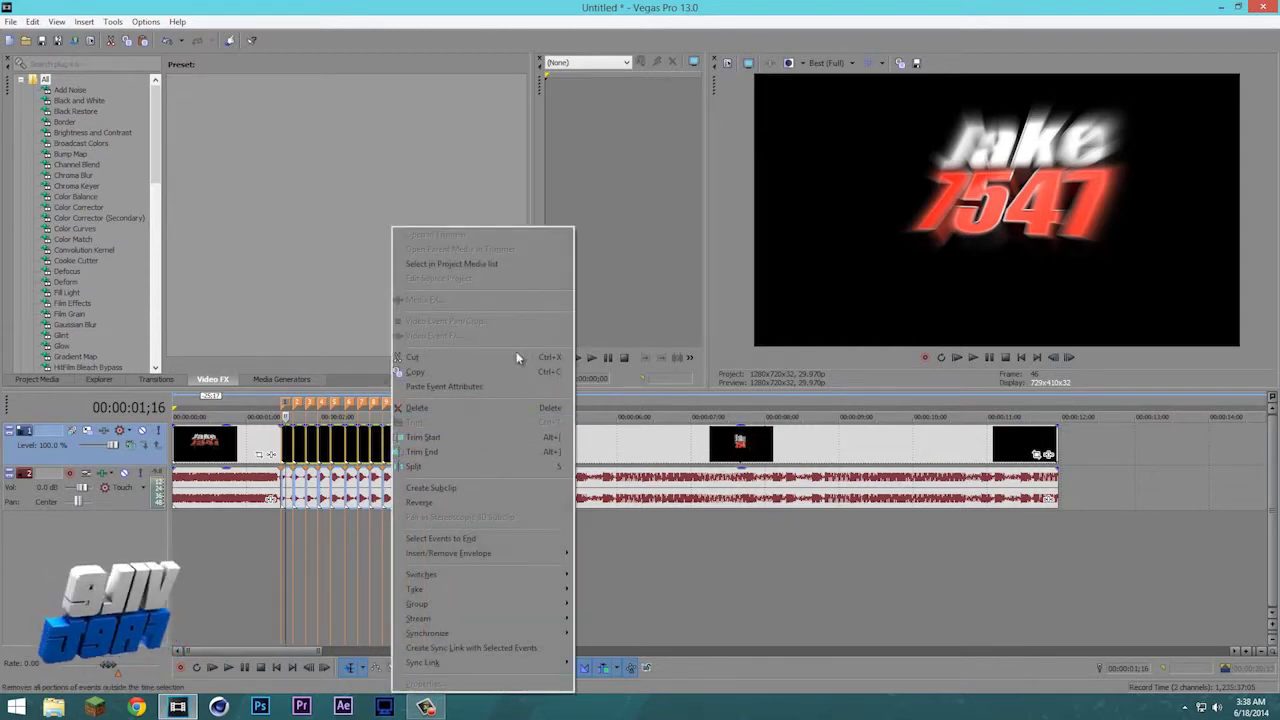
pyautogui.click(514, 386)
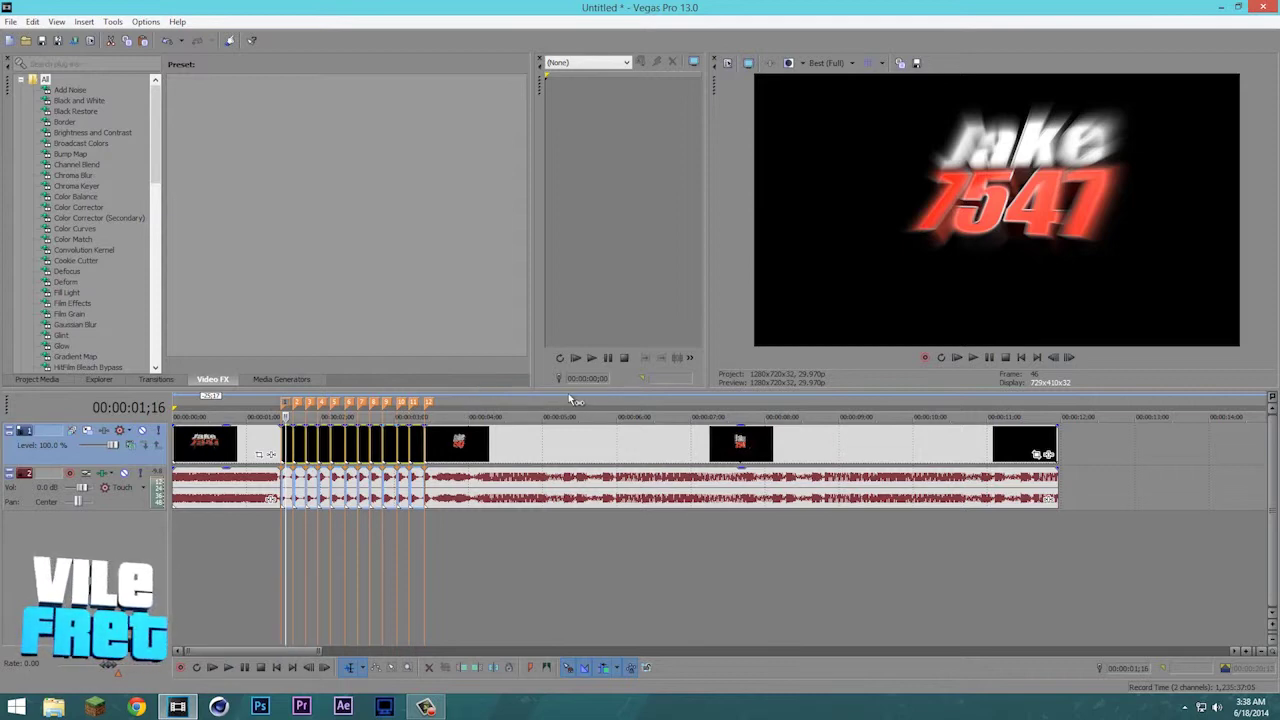
# Play the intro a few times to check the zoom pumps.
pyautogui.press('space')
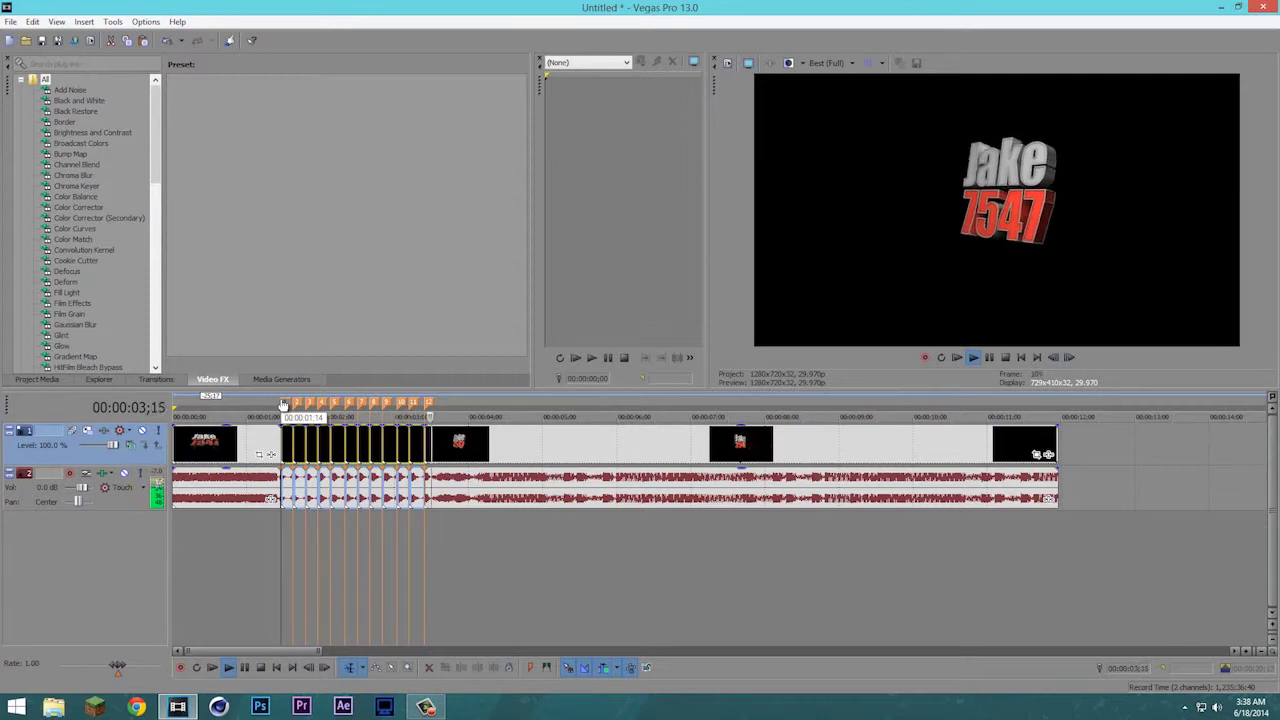
pyautogui.press('space')
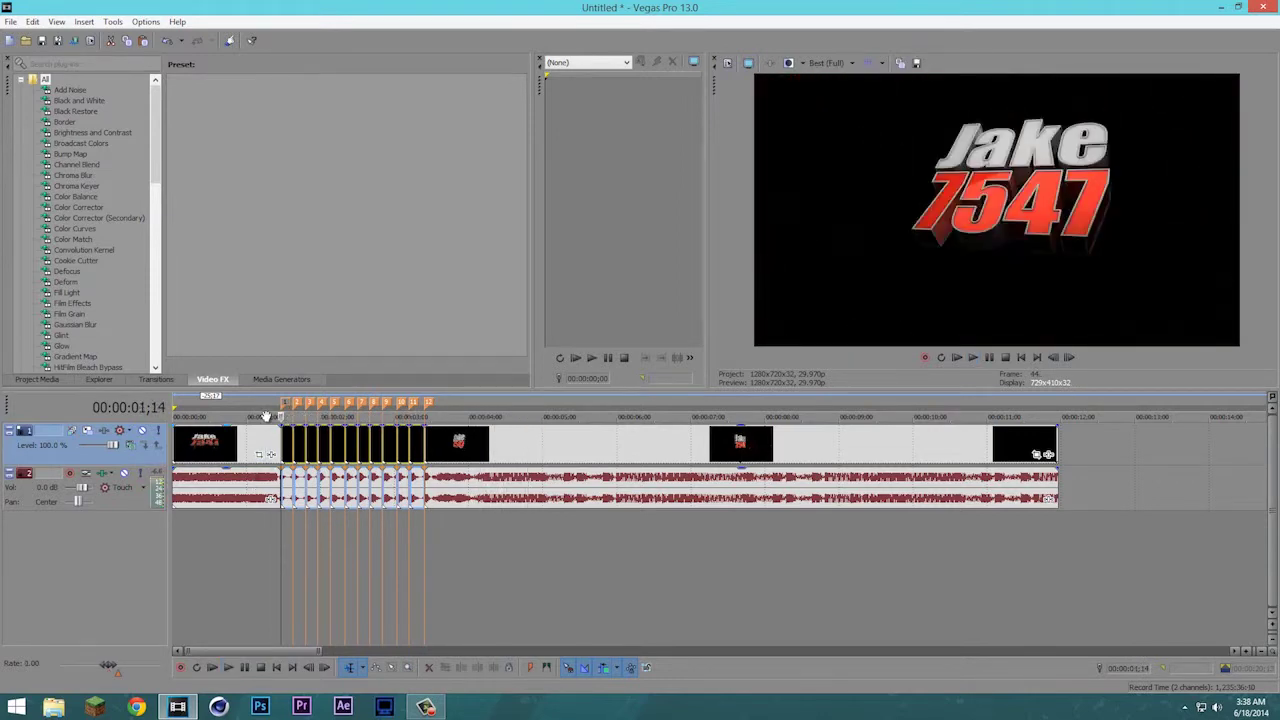
pyautogui.doubleClick(277, 430)
pyautogui.press('space')
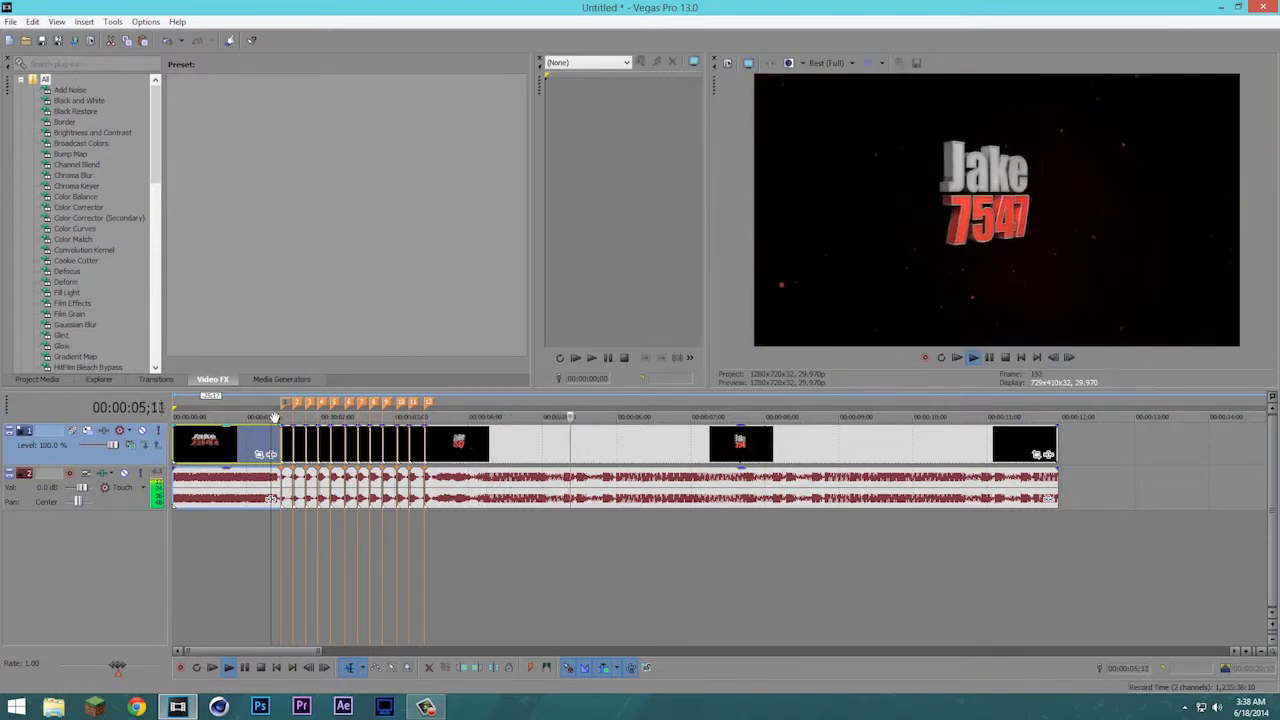
pyautogui.press('space')
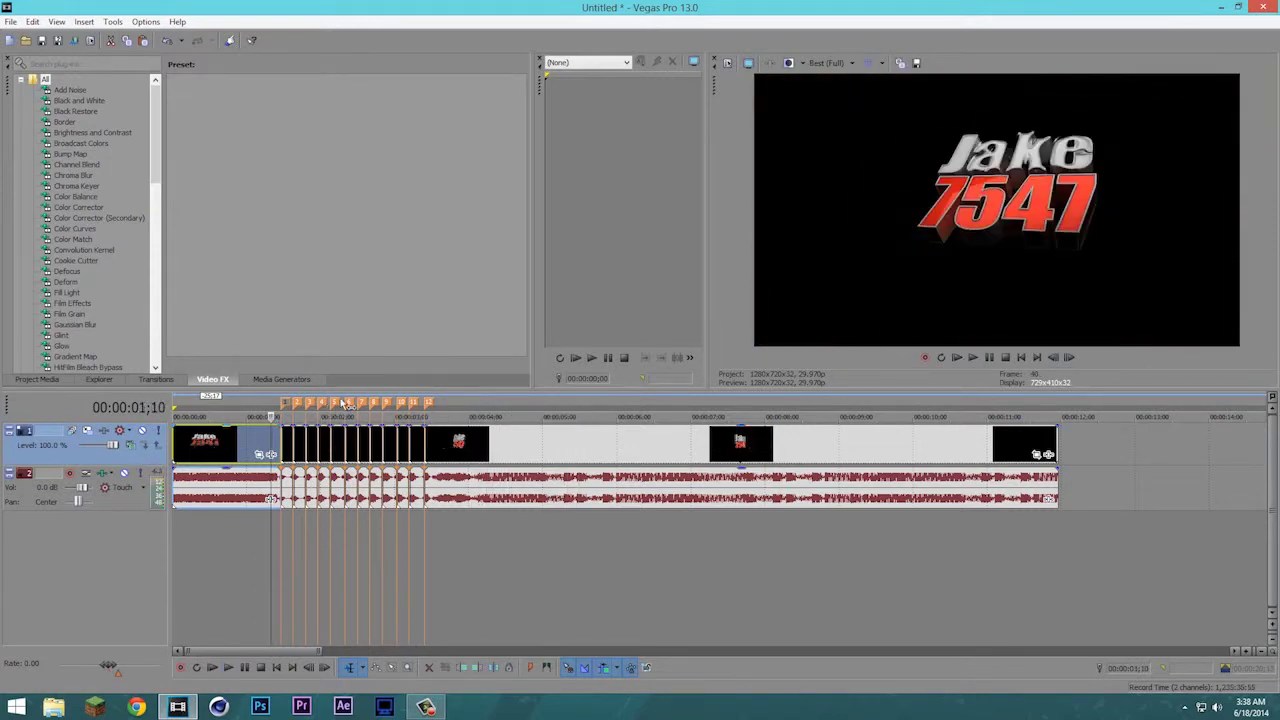
pyautogui.press('space')
pyautogui.press('space')
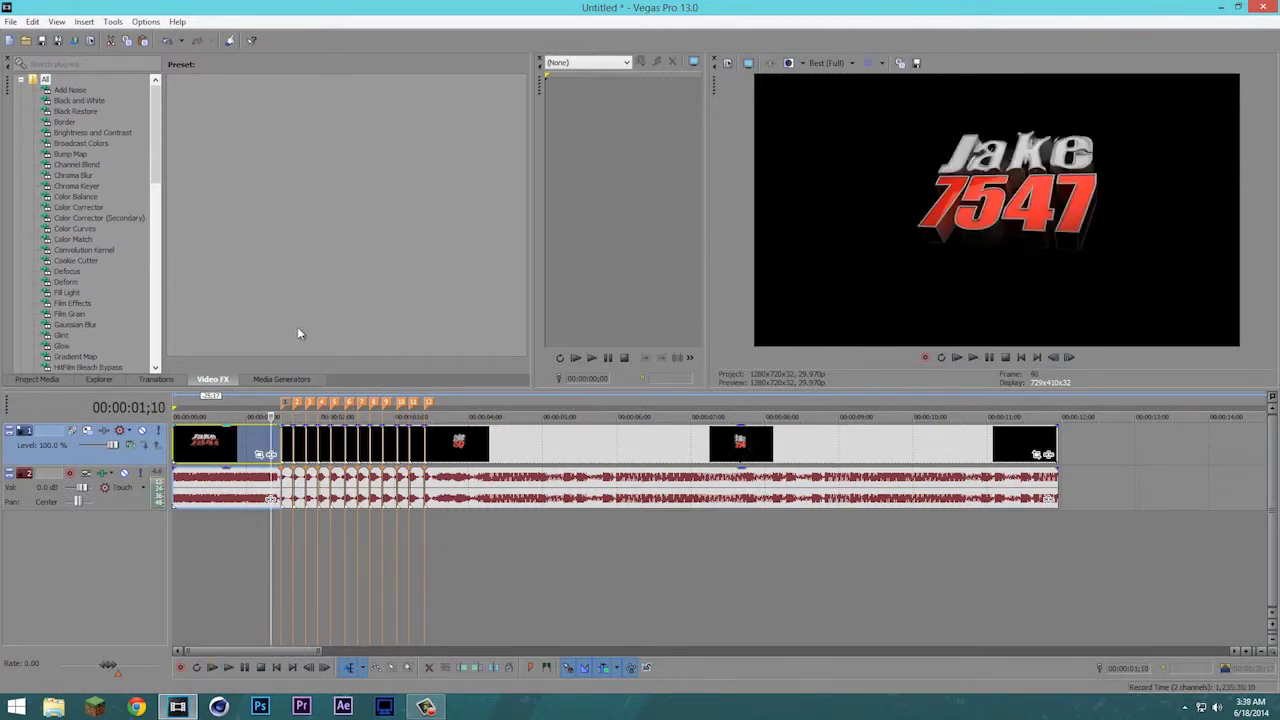
# Drag Brightness and Contrast from Video FX toward the first piece, zooming the timeline in.
pyautogui.click(291, 455)
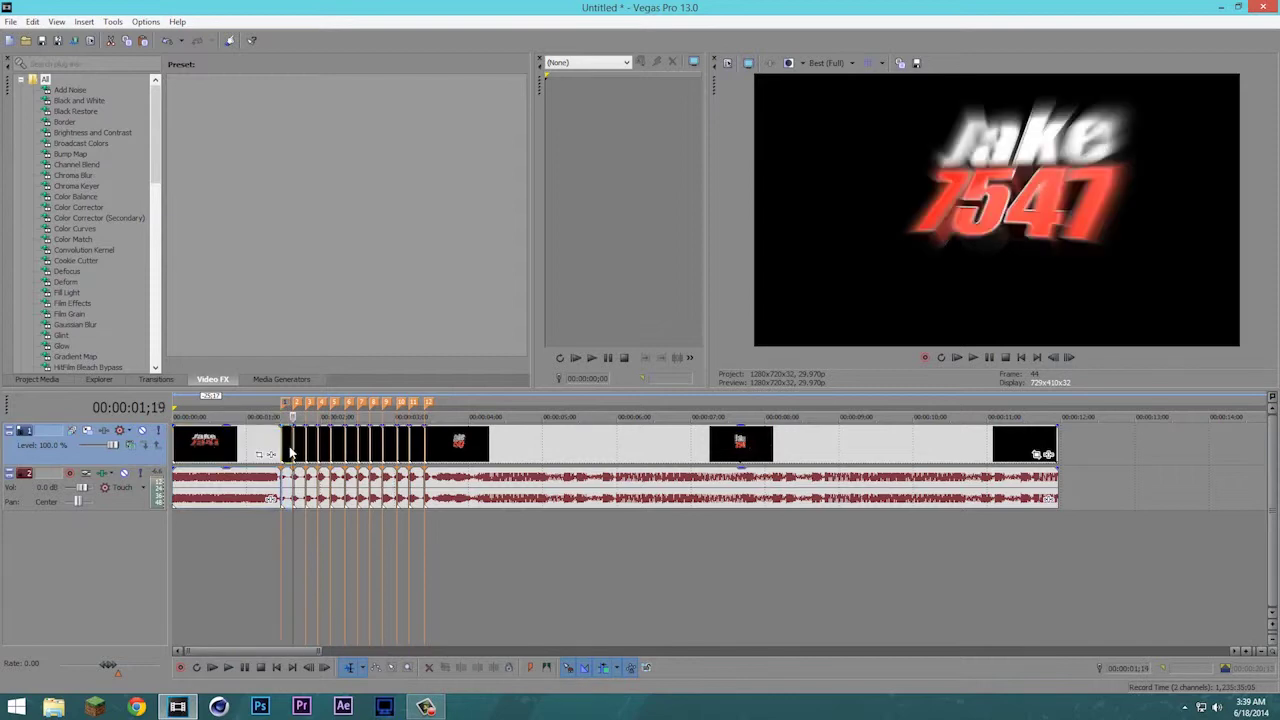
pyautogui.rightClick(291, 455)
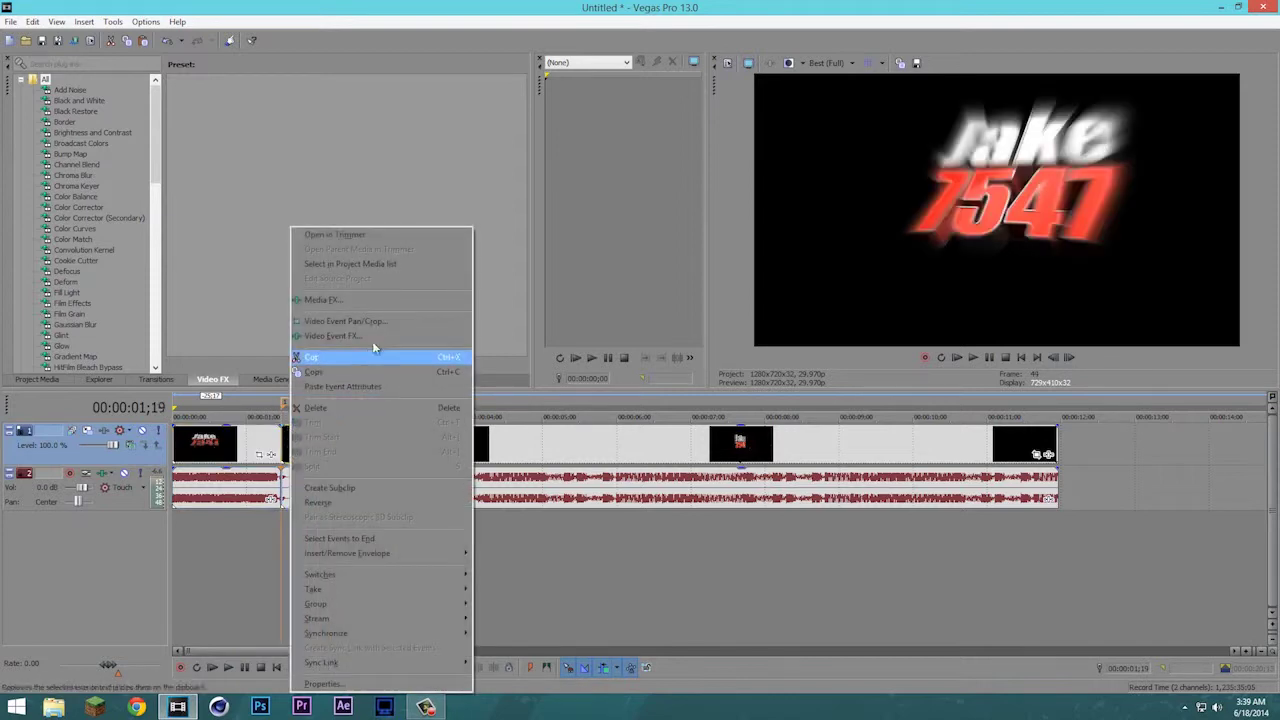
pyautogui.click(634, 595)
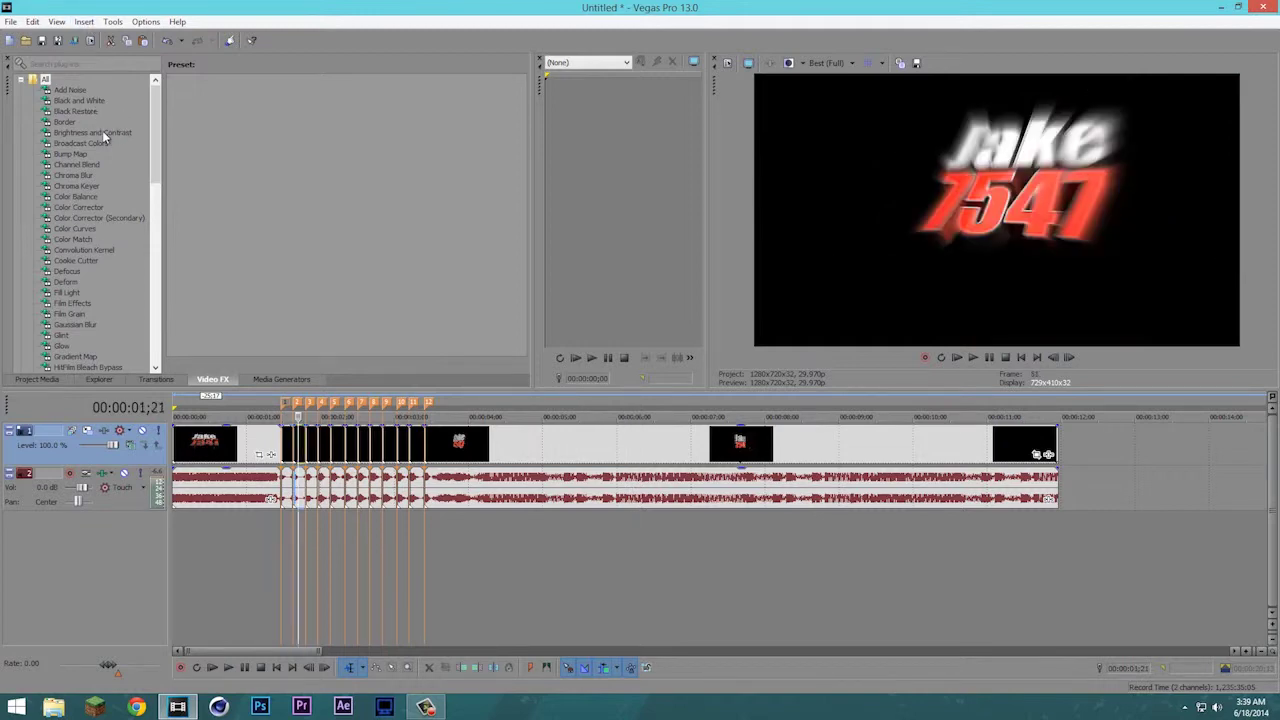
pyautogui.press('Left')
pyautogui.press('Left')
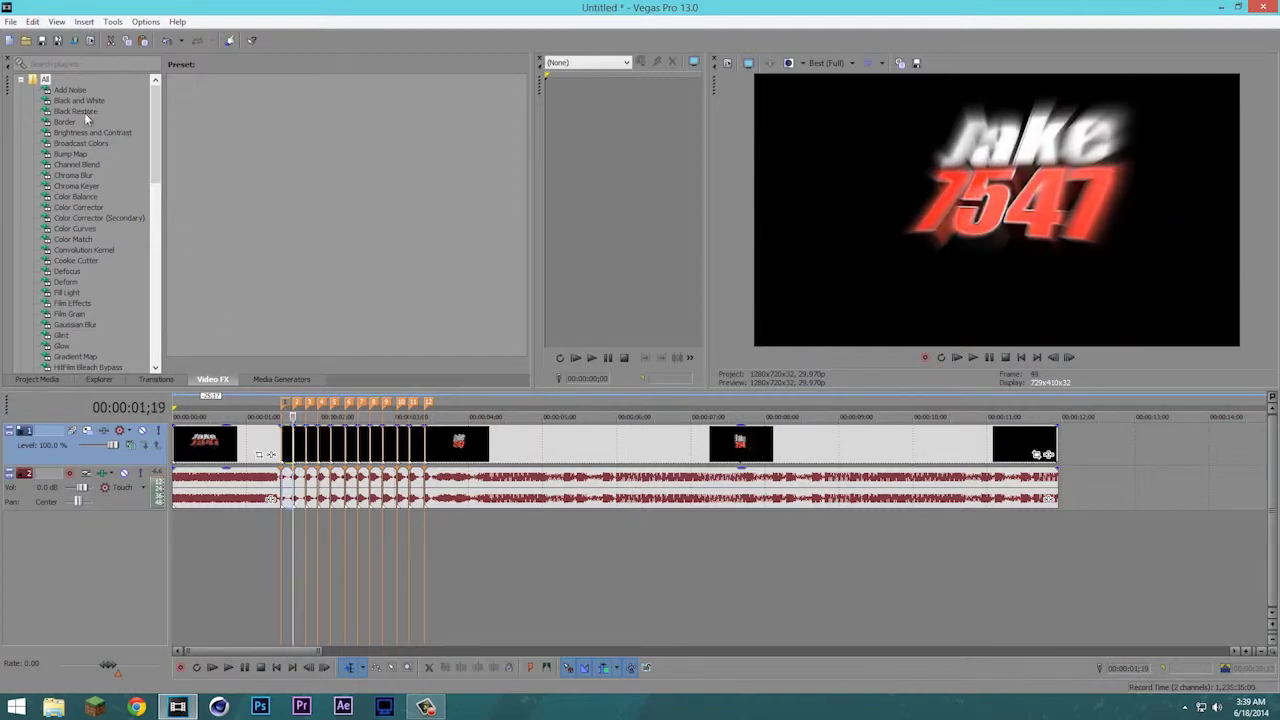
pyautogui.moveTo(80, 133); pyautogui.dragTo(236, 357)
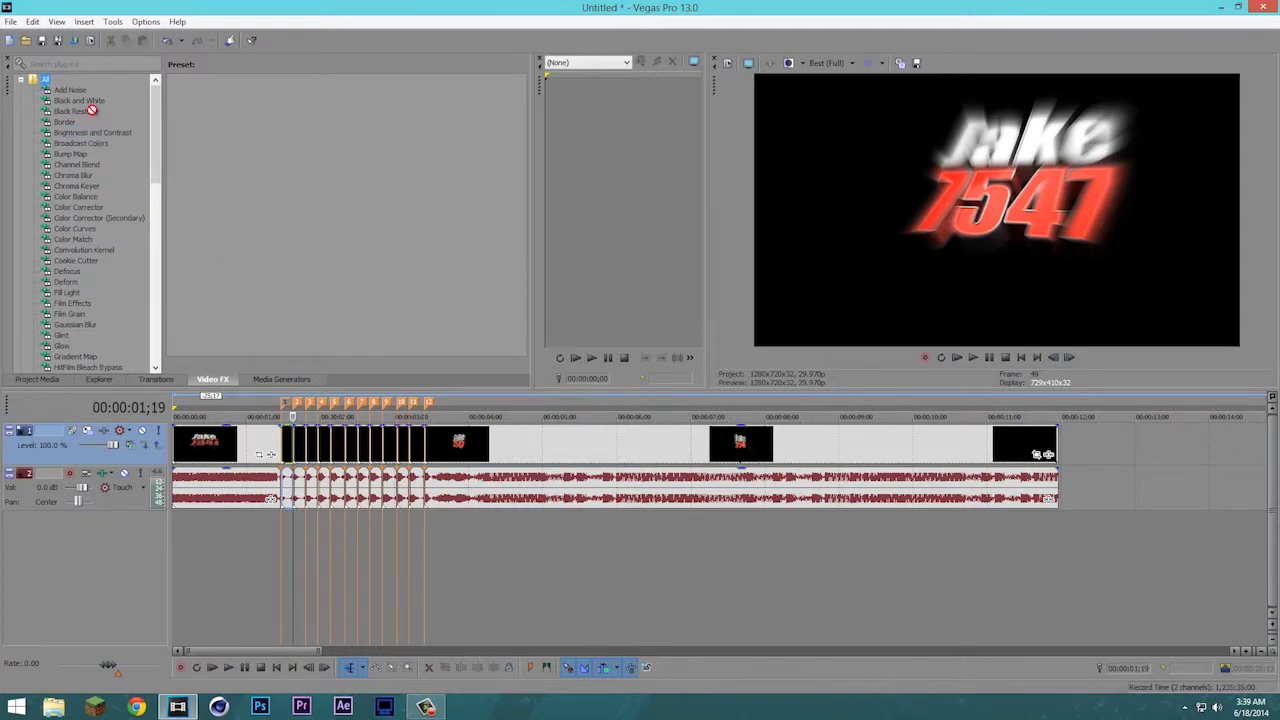
pyautogui.scroll(2, 347, 432)
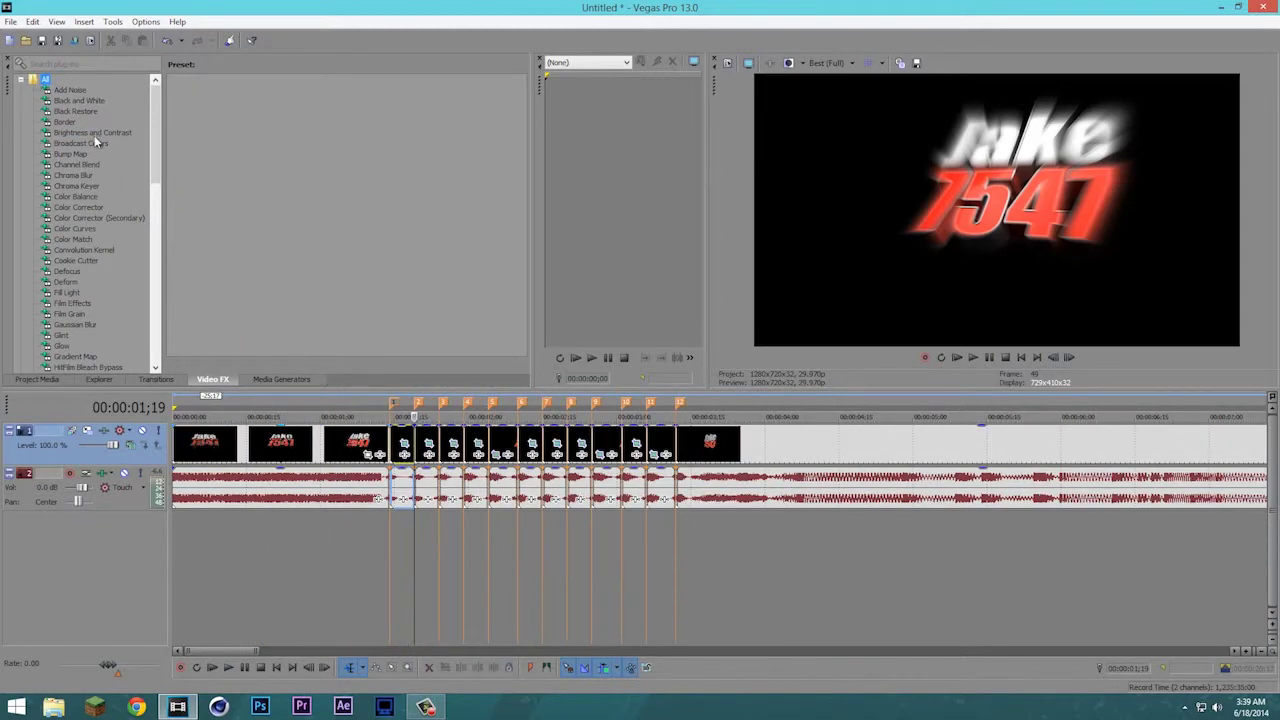
# Apply Brightness and Contrast to the first cut piece and raise brightness to 0.143.
pyautogui.moveTo(305, 308); pyautogui.dragTo(400, 441)
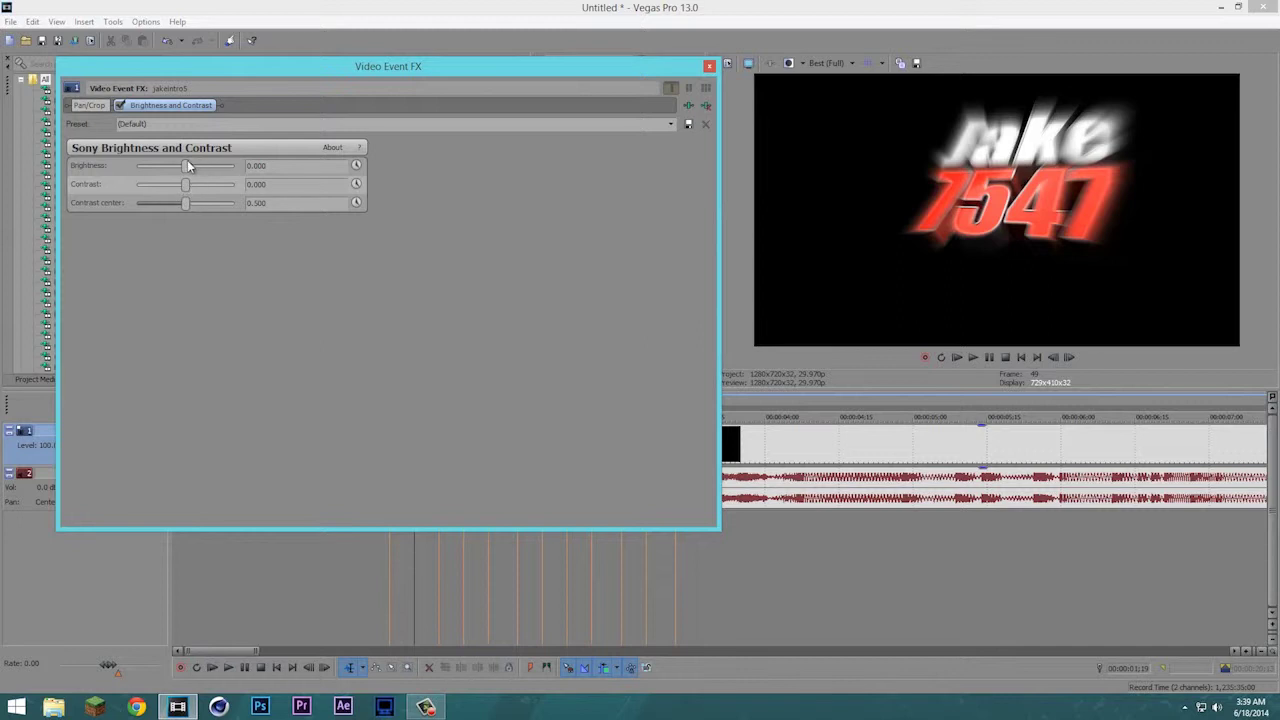
pyautogui.moveTo(187, 165); pyautogui.dragTo(195, 166)
pyautogui.moveTo(194, 165); pyautogui.dragTo(193, 165)
# Keyframe brightness to fall to 0.000 at the piece's end, then return to the FX start.
pyautogui.click(356, 166)
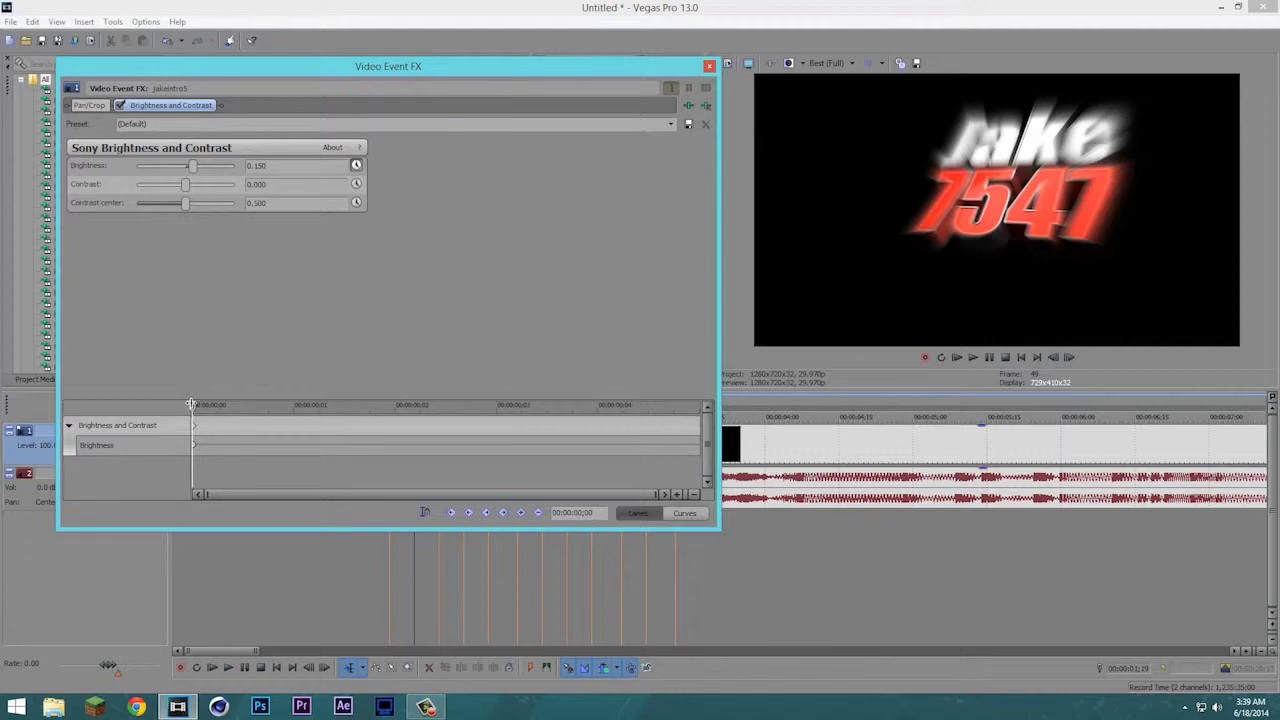
pyautogui.moveTo(273, 411); pyautogui.dragTo(700, 411)
pyautogui.click(282, 165)
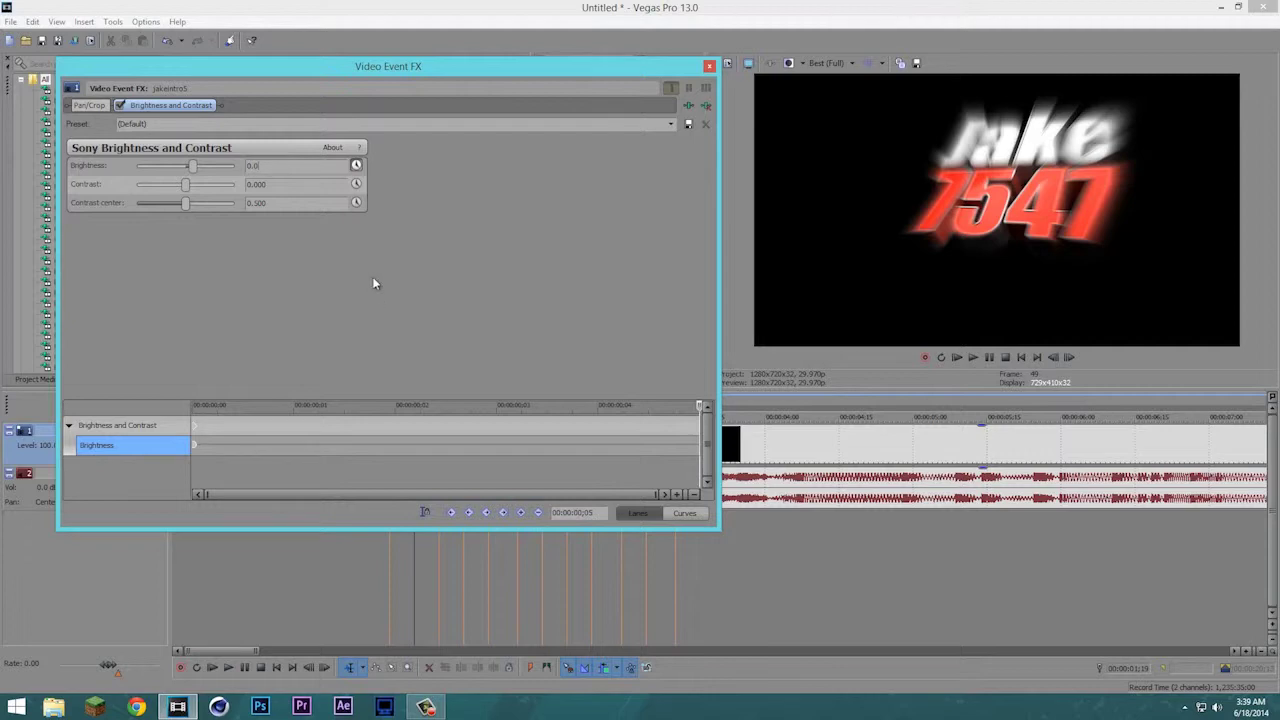
pyautogui.press('Return')
pyautogui.moveTo(702, 408); pyautogui.dragTo(220, 433)
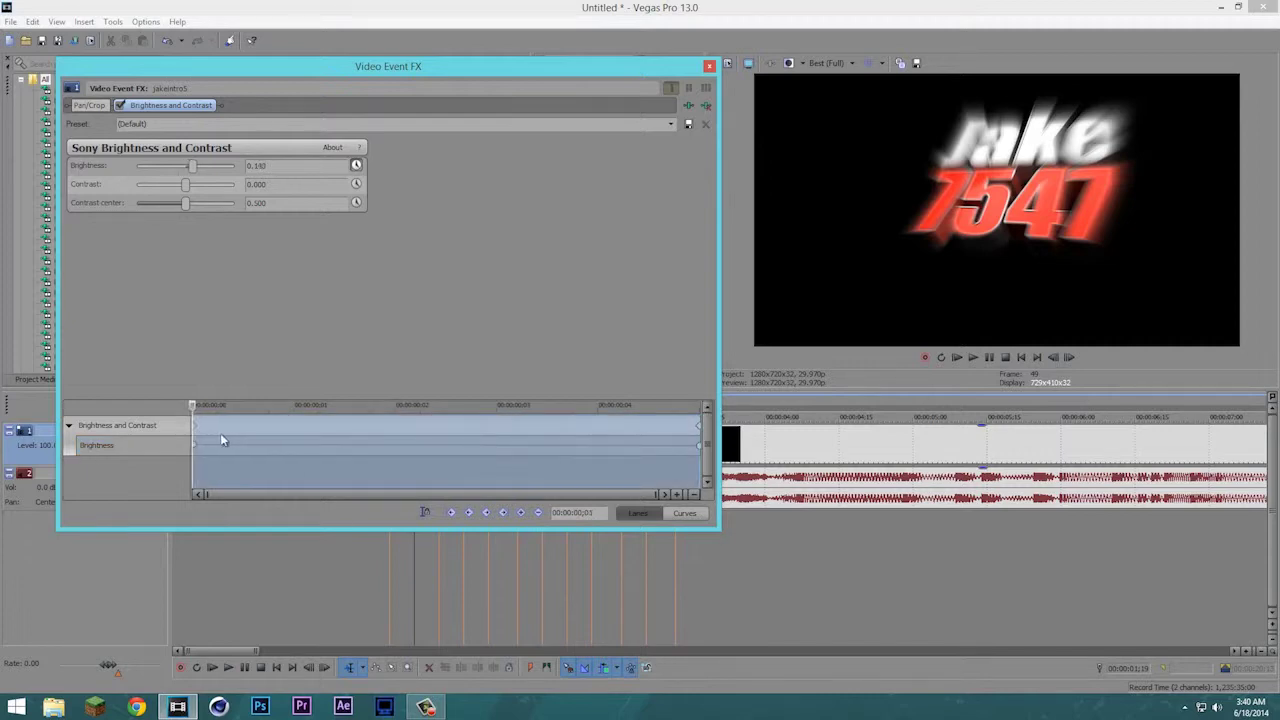
pyautogui.click(193, 426)
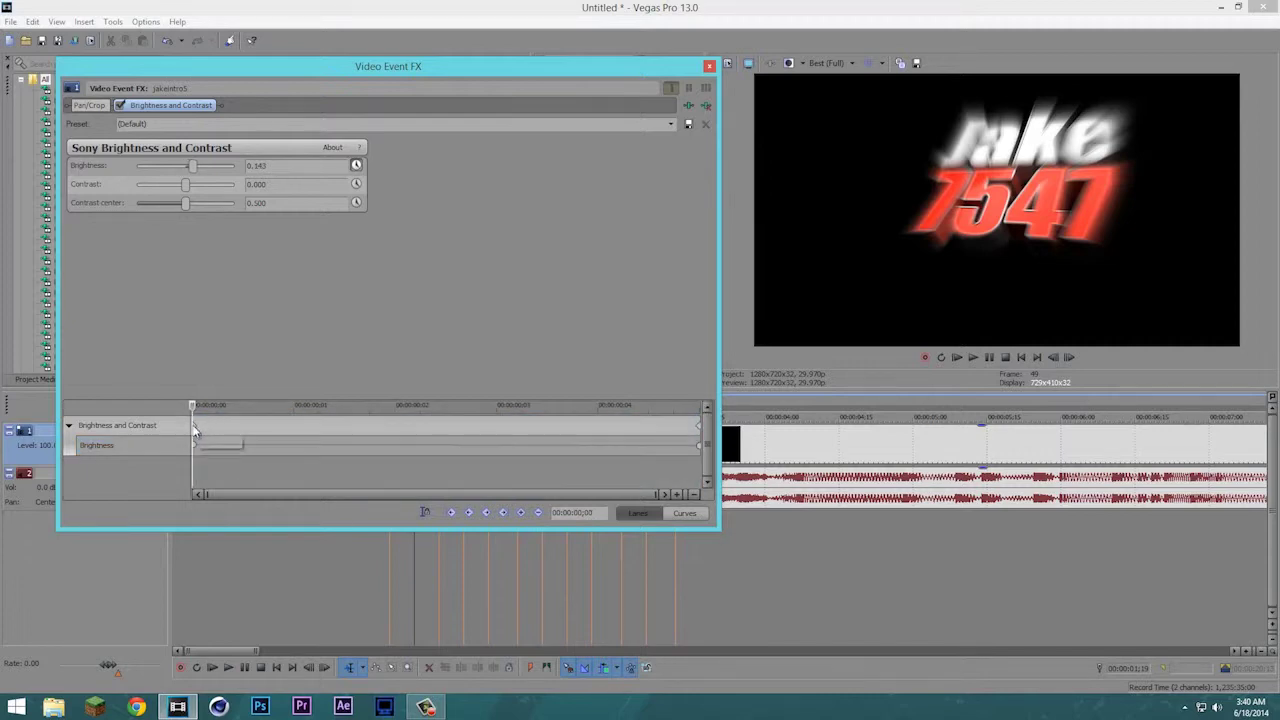
# Preview the intro from 00:00:01;16 across the first beat cut to check the brightness flash.
pyautogui.click(710, 67)
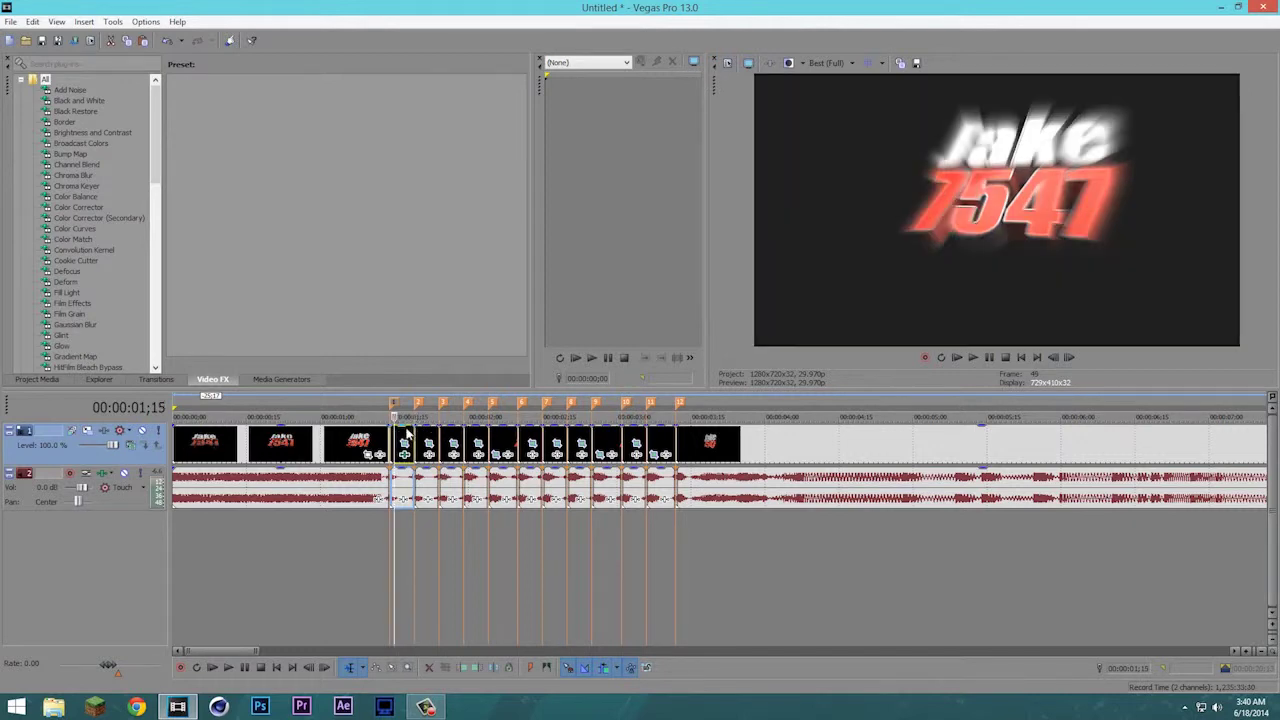
pyautogui.moveTo(405, 416); pyautogui.dragTo(401, 416)
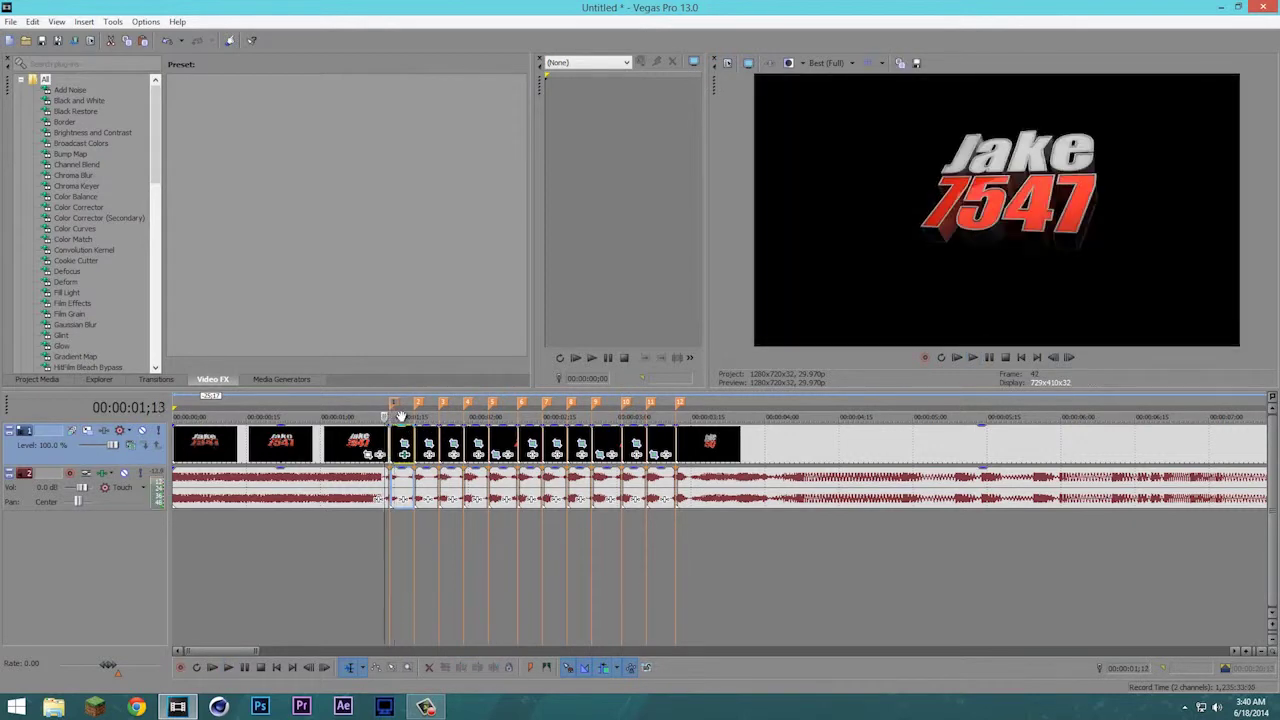
pyautogui.click(405, 433)
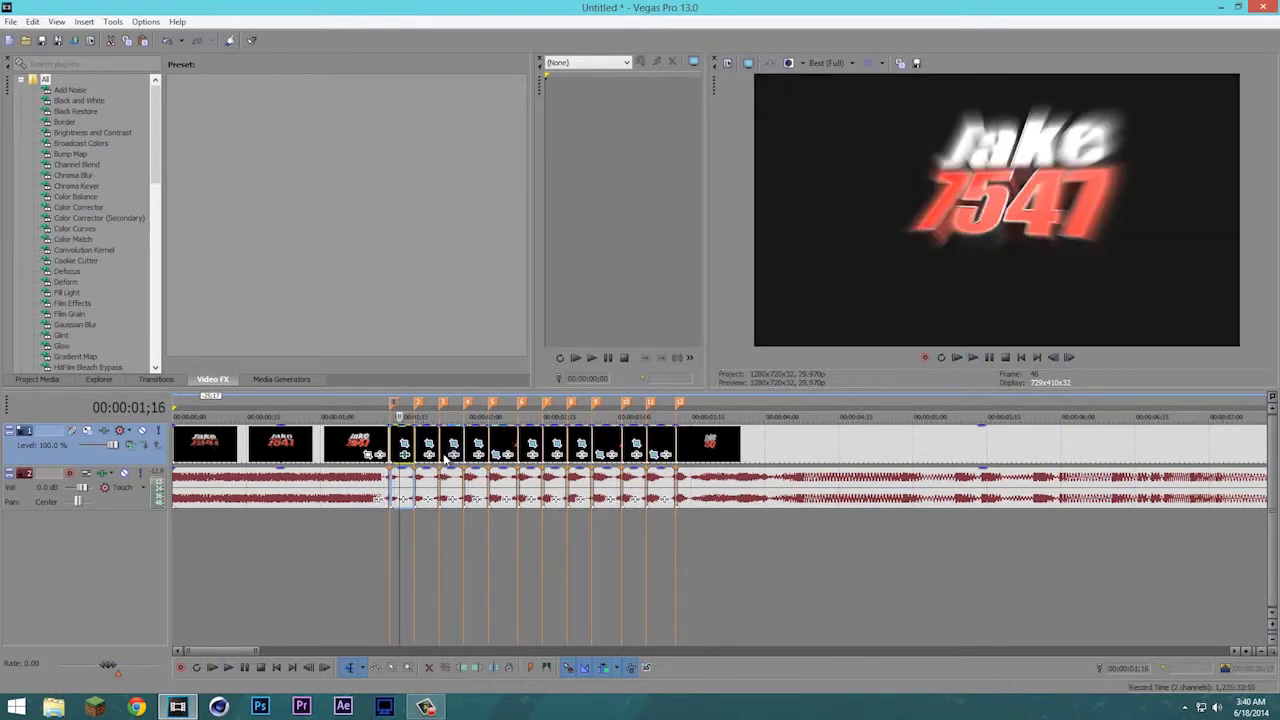
pyautogui.click(388, 479)
pyautogui.press('space')
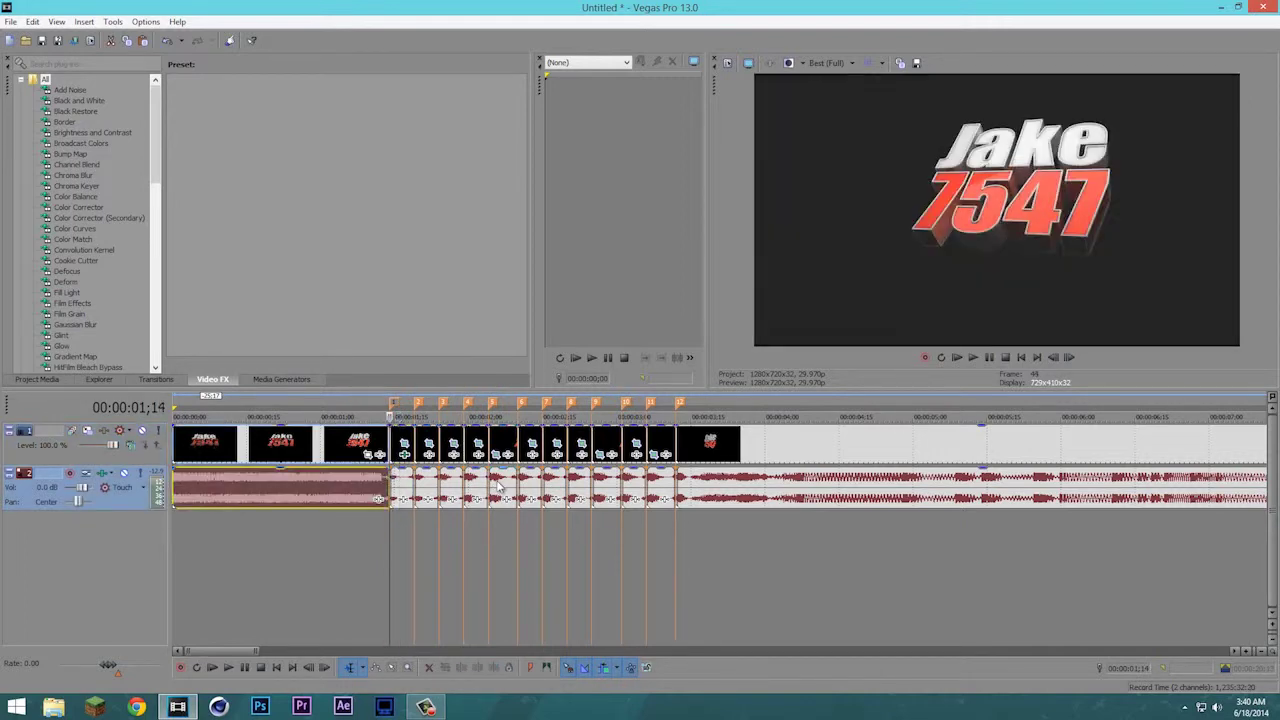
pyautogui.press('space')
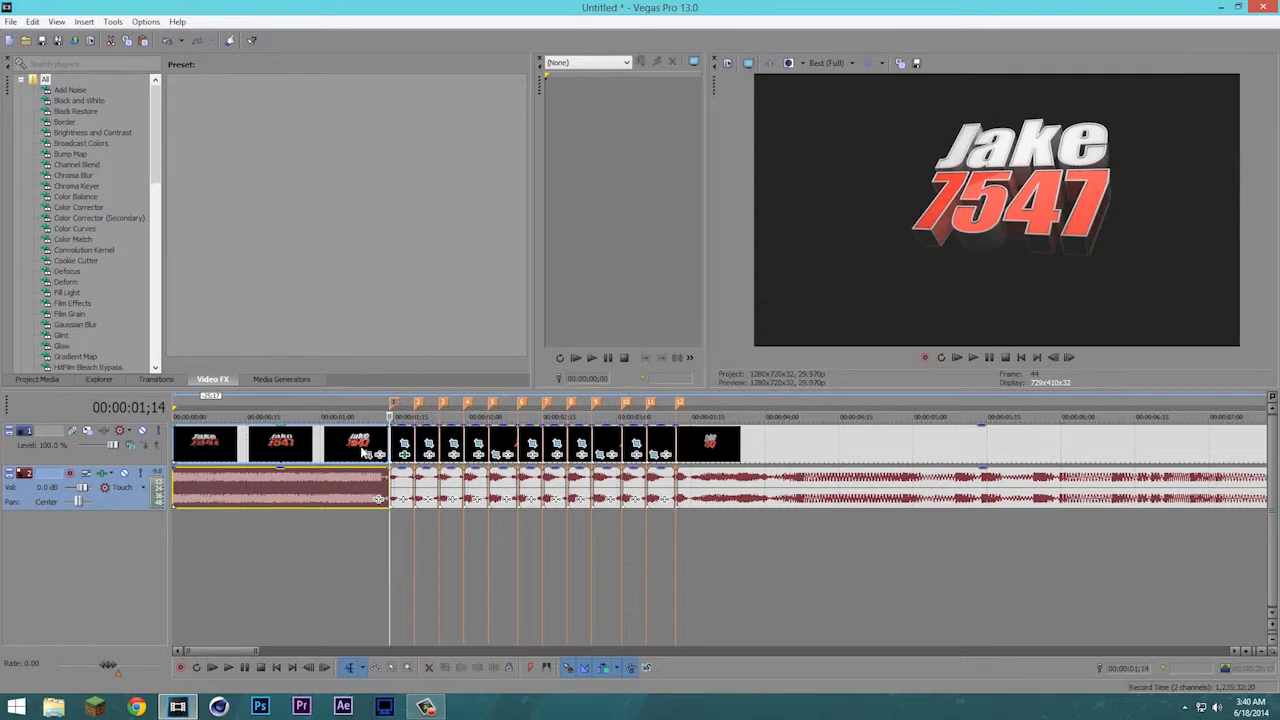
# Raise the first piece's starting Brightness keyframe to 0.238 for a stronger flash.
pyautogui.click(404, 450)
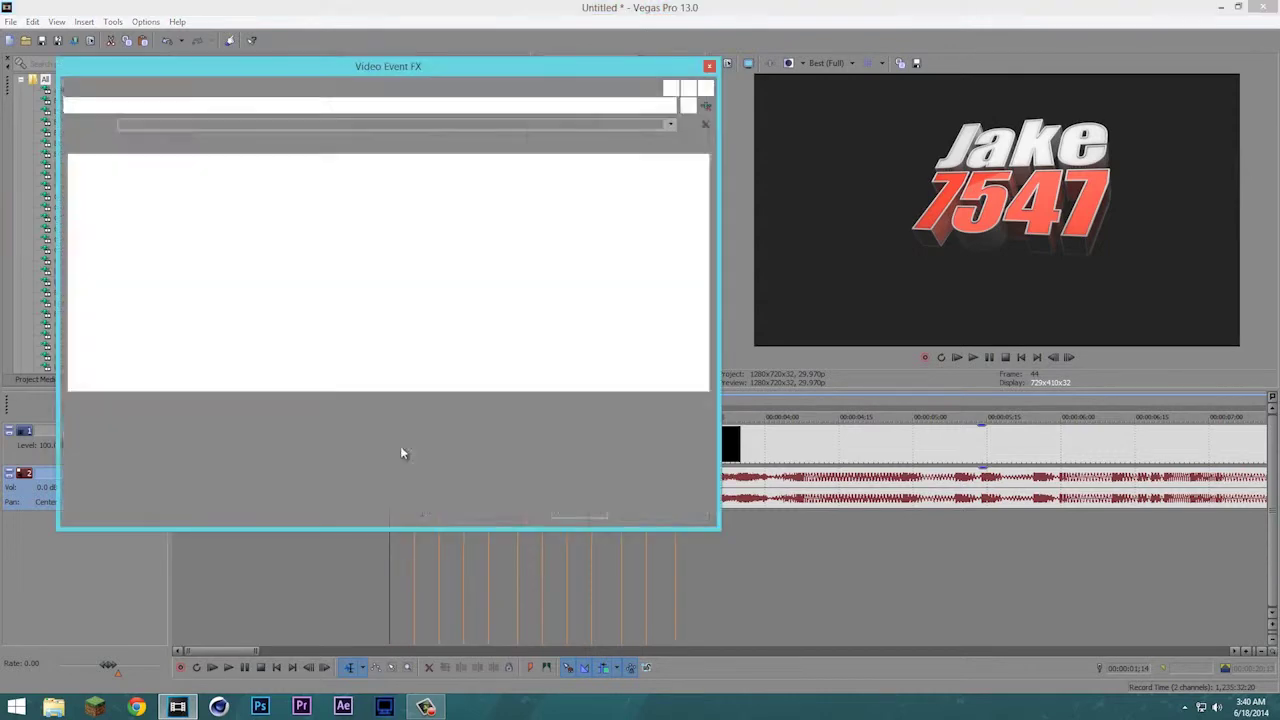
pyautogui.click(290, 168)
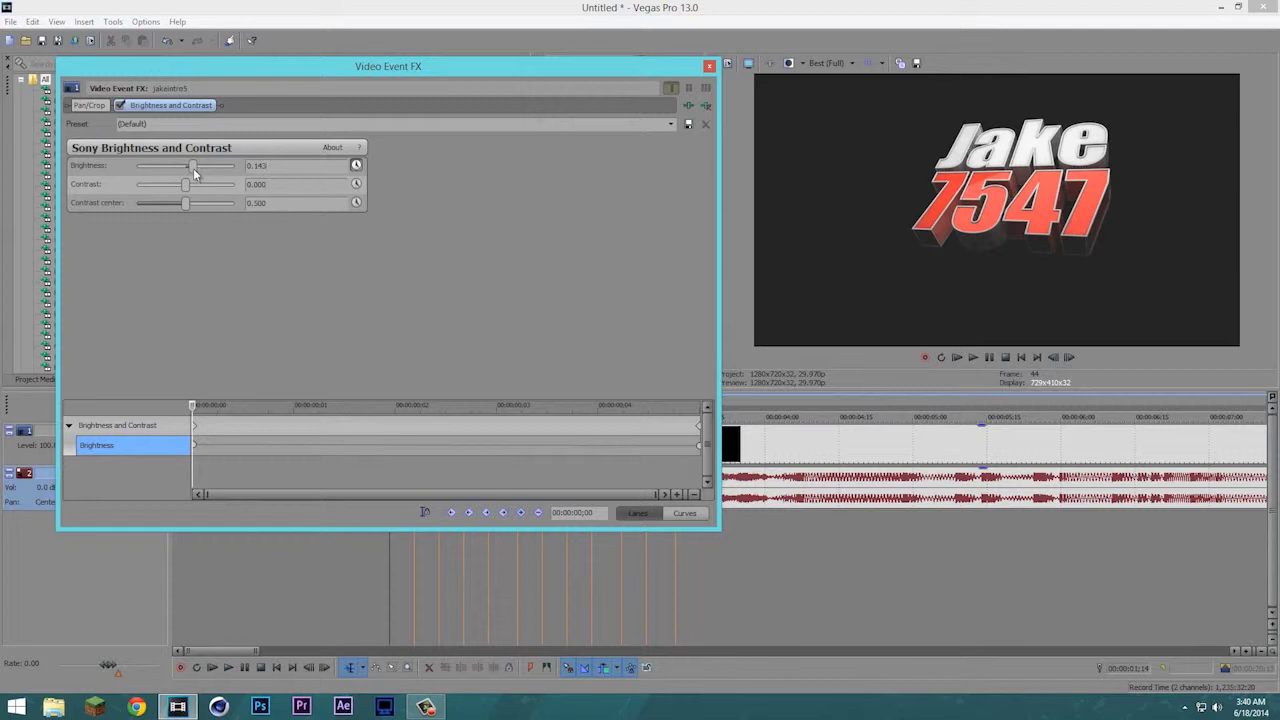
pyautogui.moveTo(194, 174)
pyautogui.mouseDown()
pyautogui.moveTo(250, 173)
pyautogui.moveTo(200, 181)
pyautogui.mouseUp()
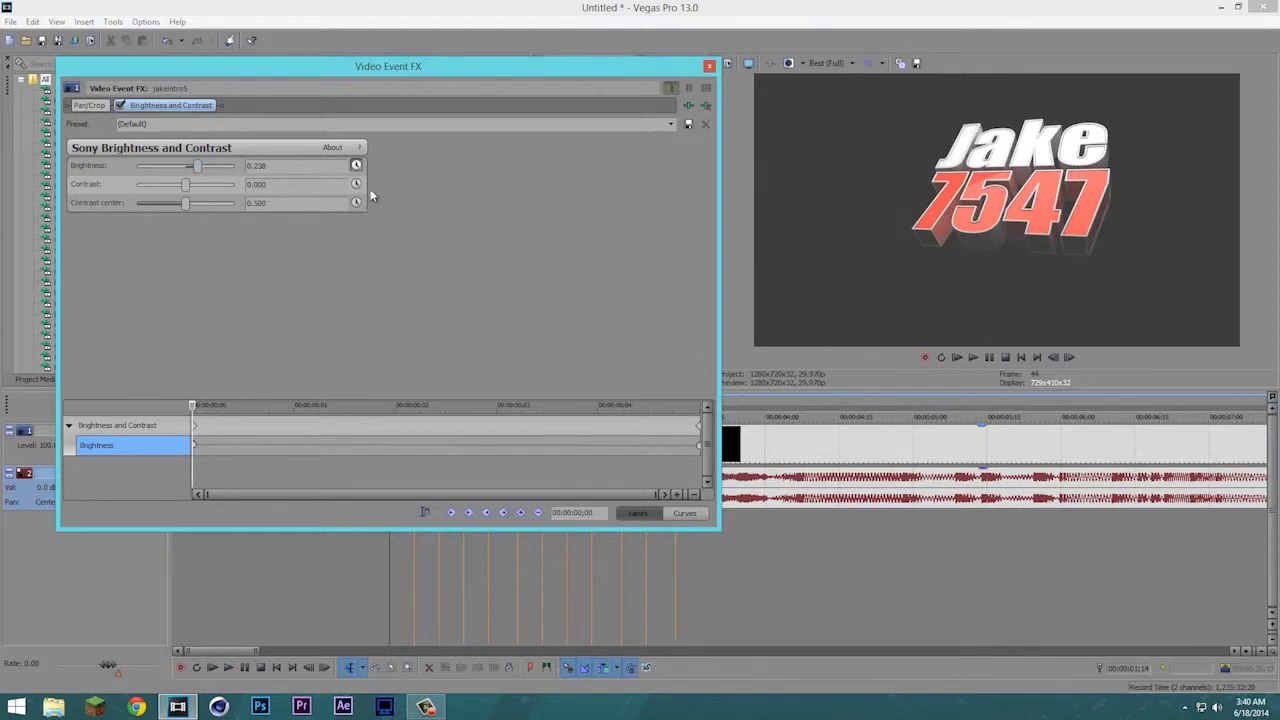
pyautogui.click(709, 66)
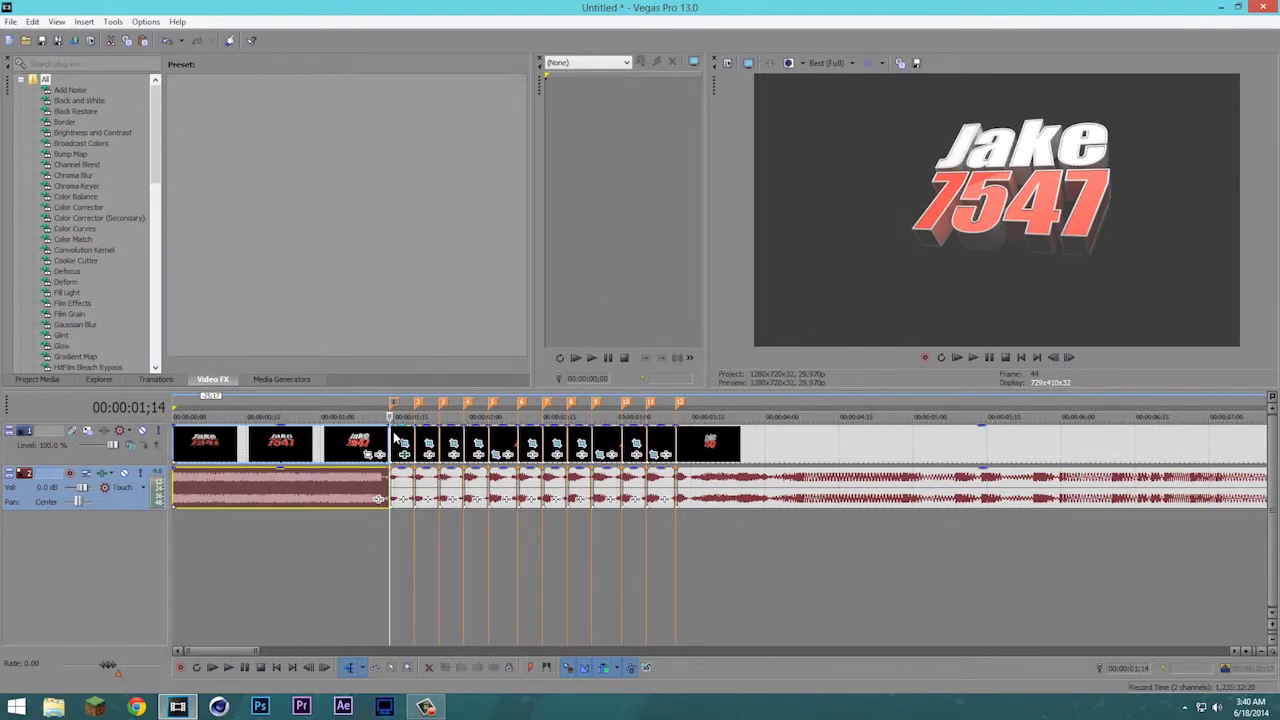
# Select all pieces from this one onward and paste the copied event attributes onto them.
pyautogui.rightClick(396, 437)
pyautogui.click(469, 371)
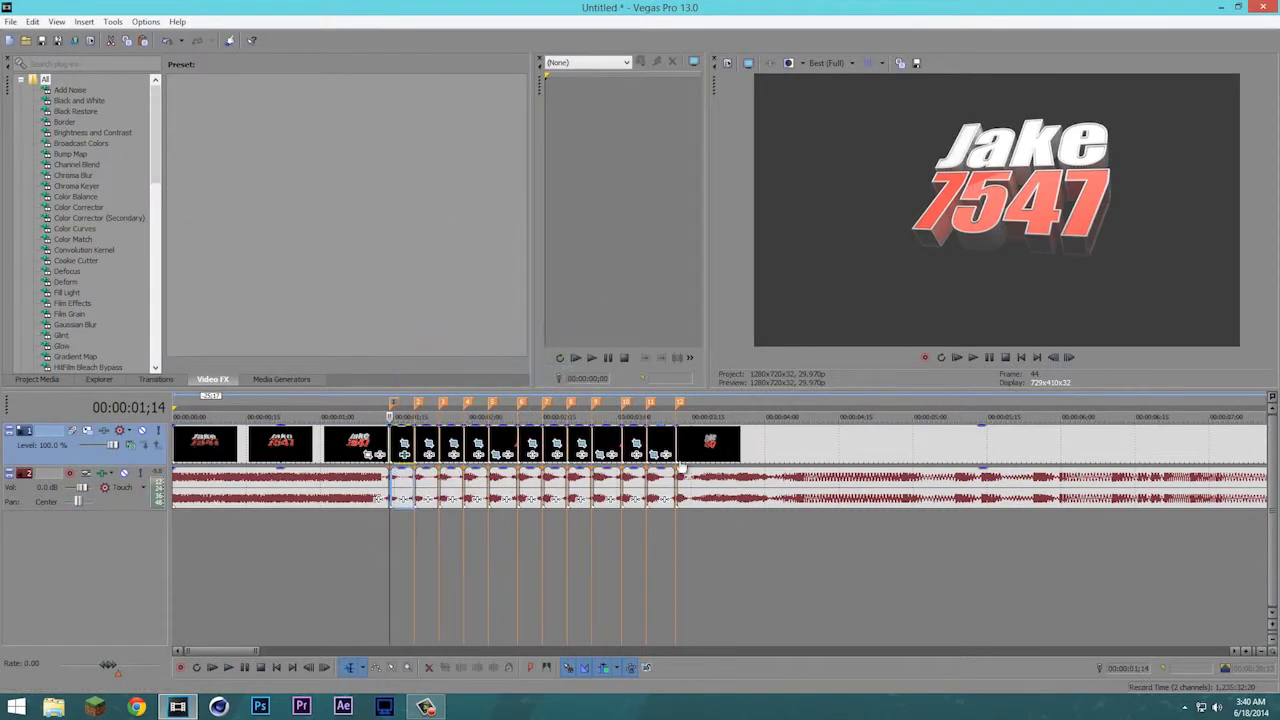
pyautogui.rightClick(658, 443)
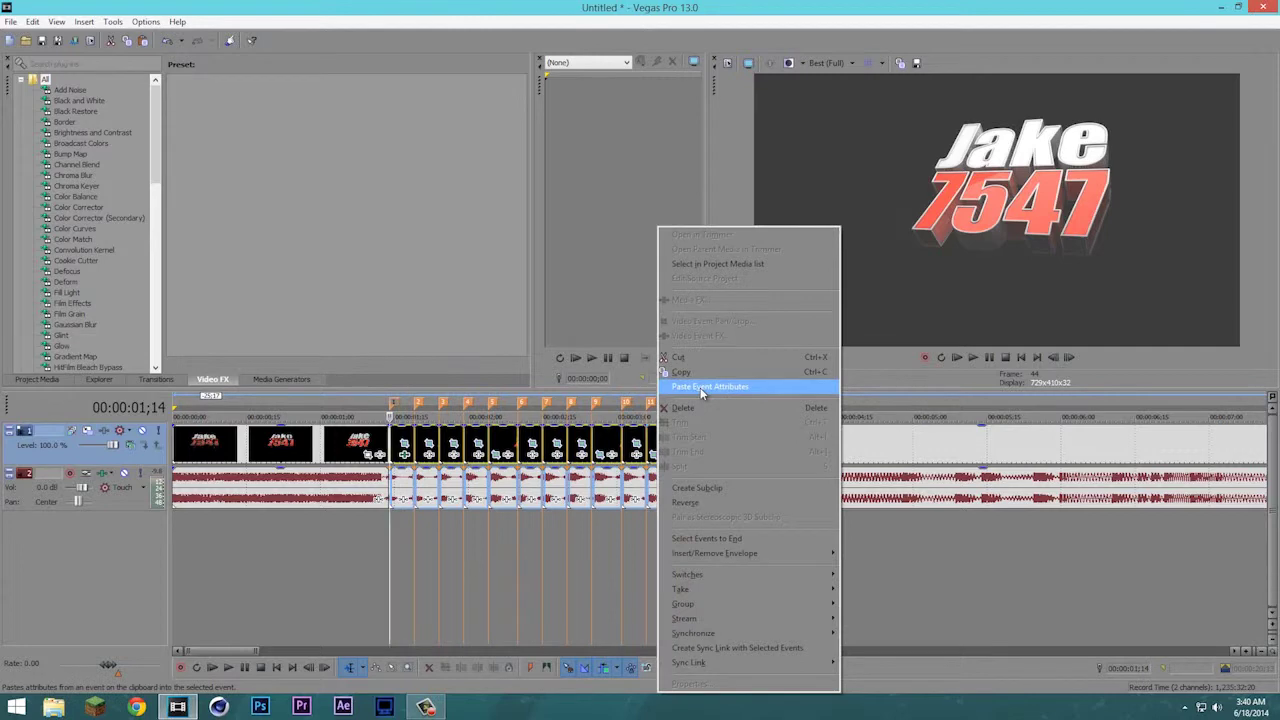
pyautogui.click(700, 386)
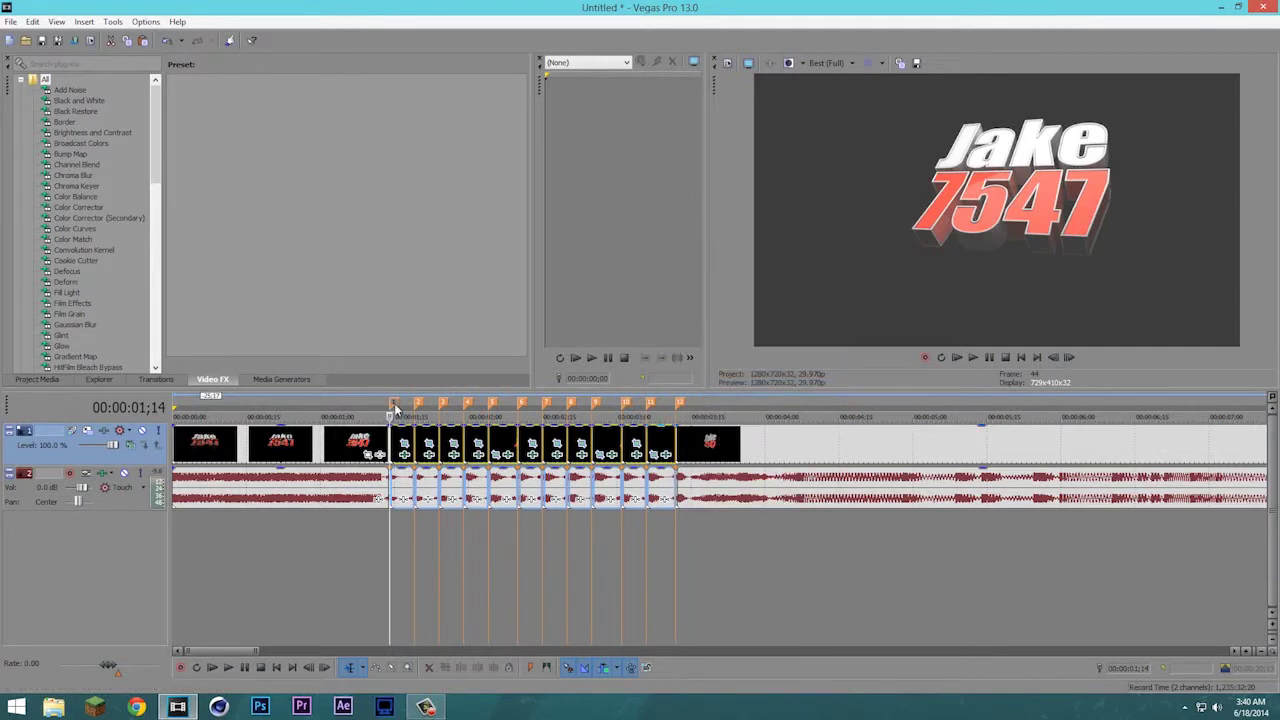
pyautogui.press('space')
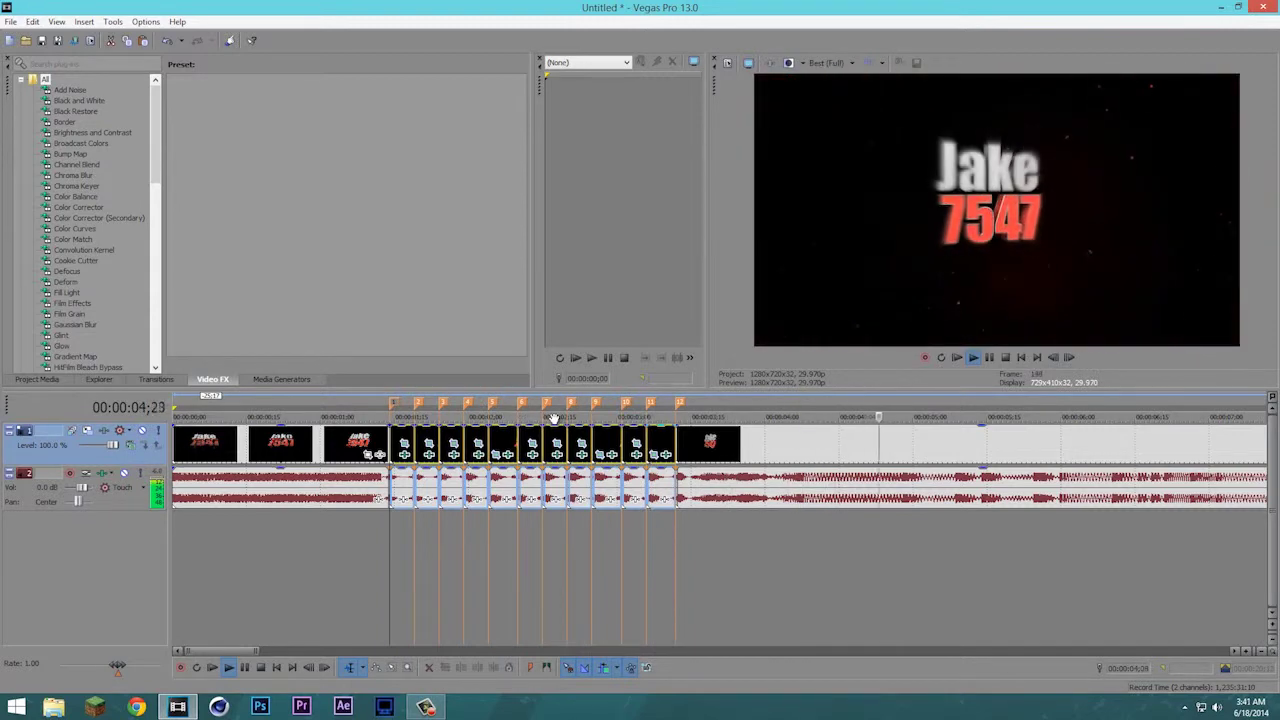
pyautogui.press('space')
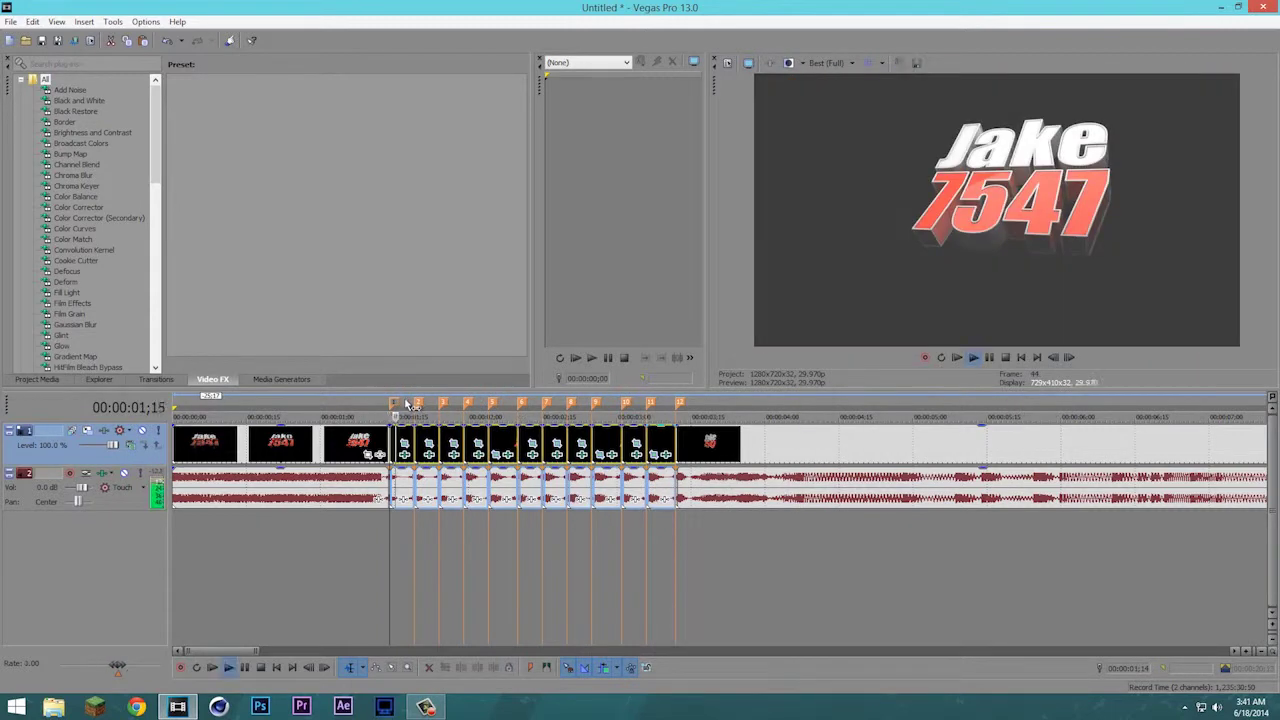
pyautogui.press('space')
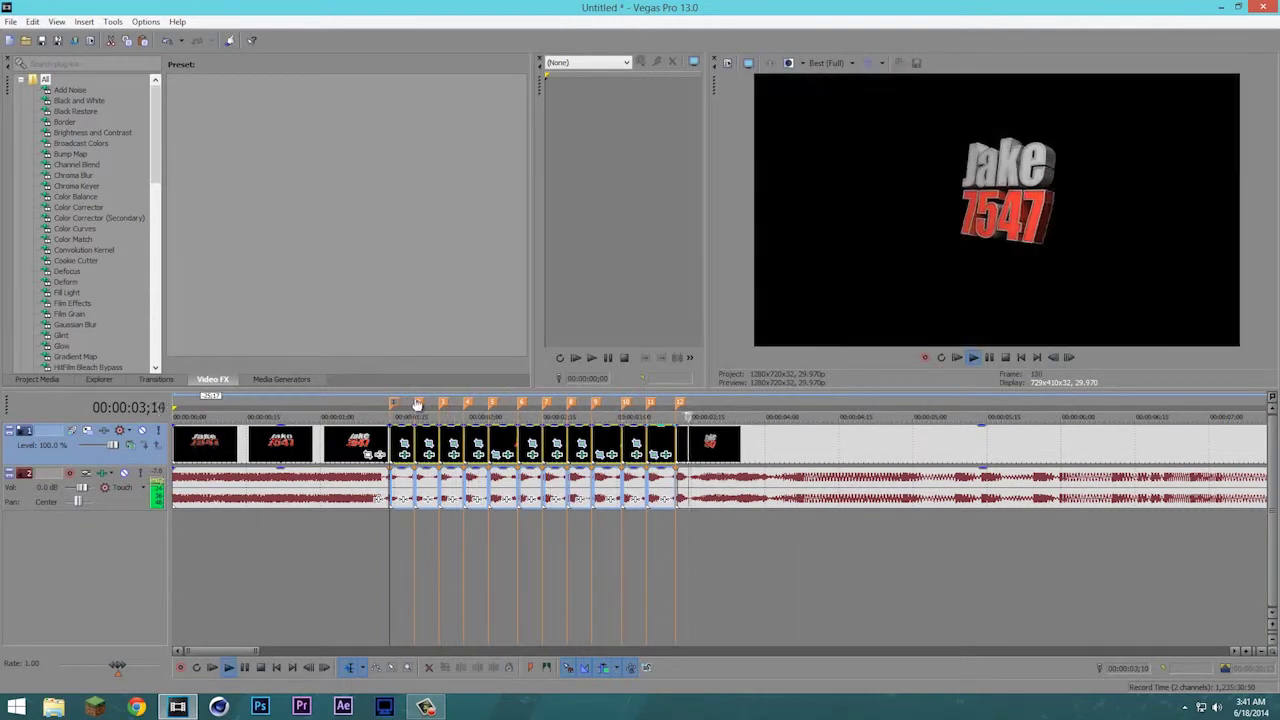
pyautogui.press('space')
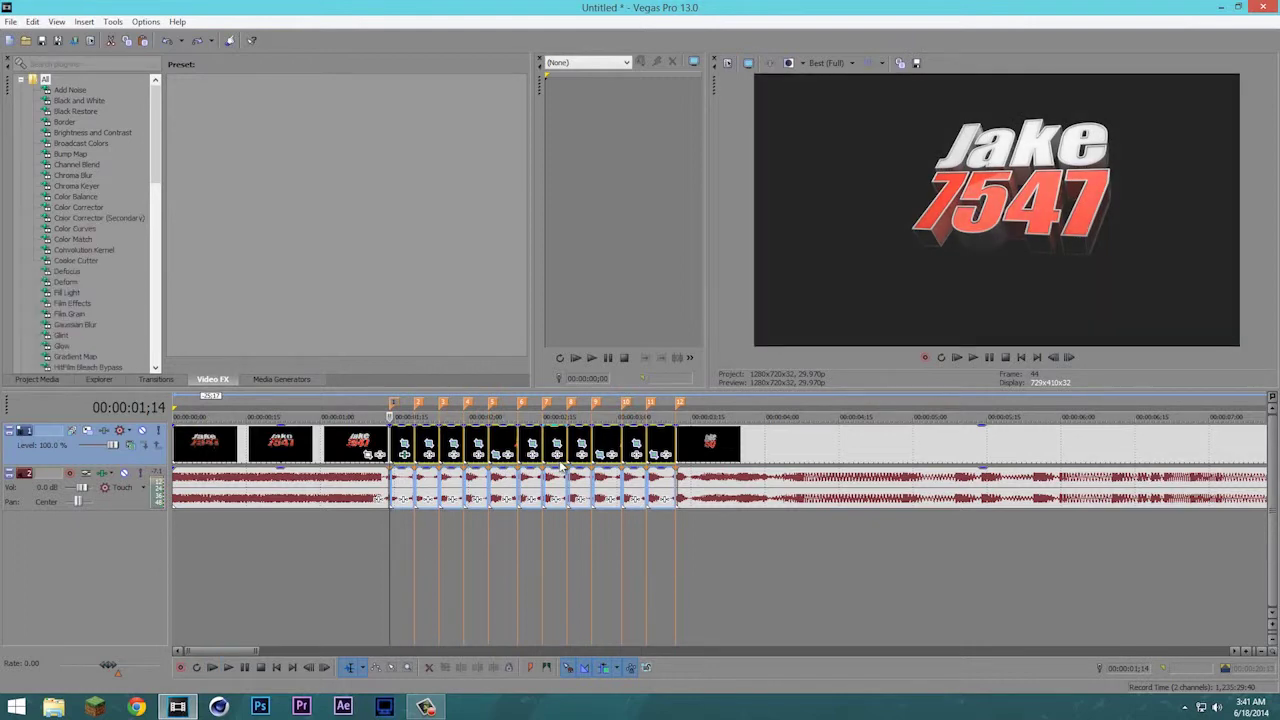
pyautogui.press('space')
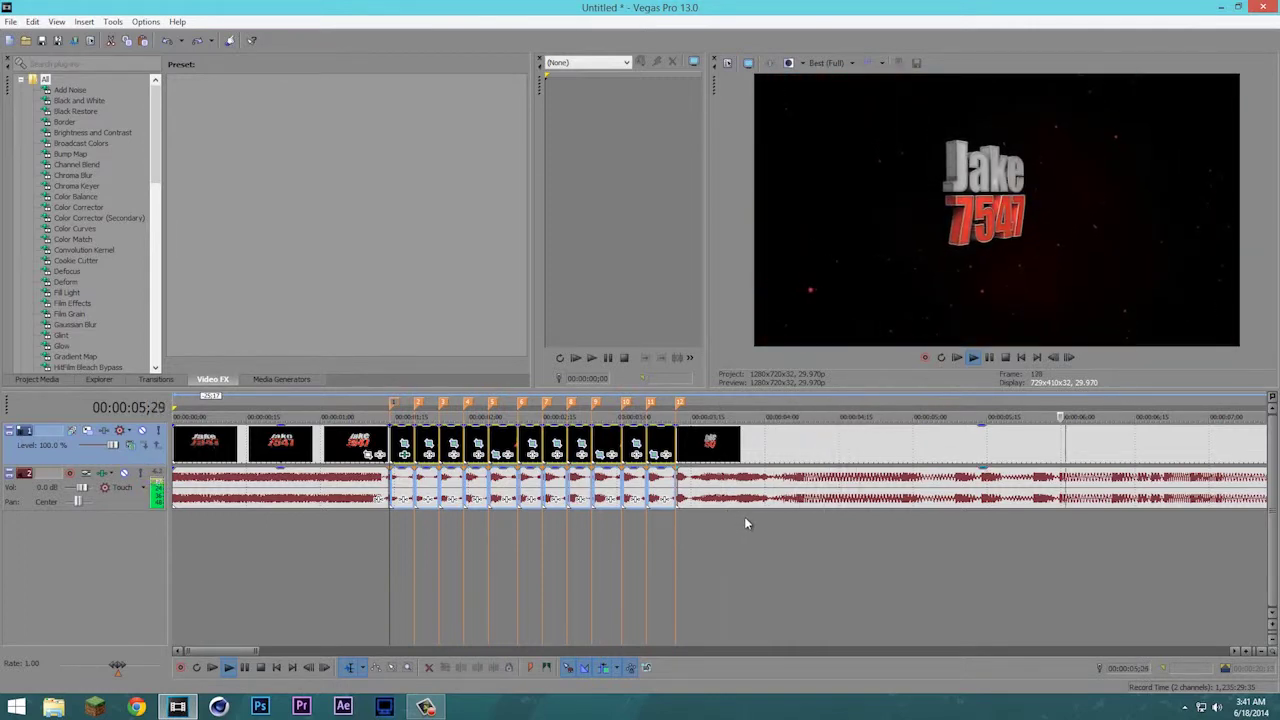
pyautogui.press('space')
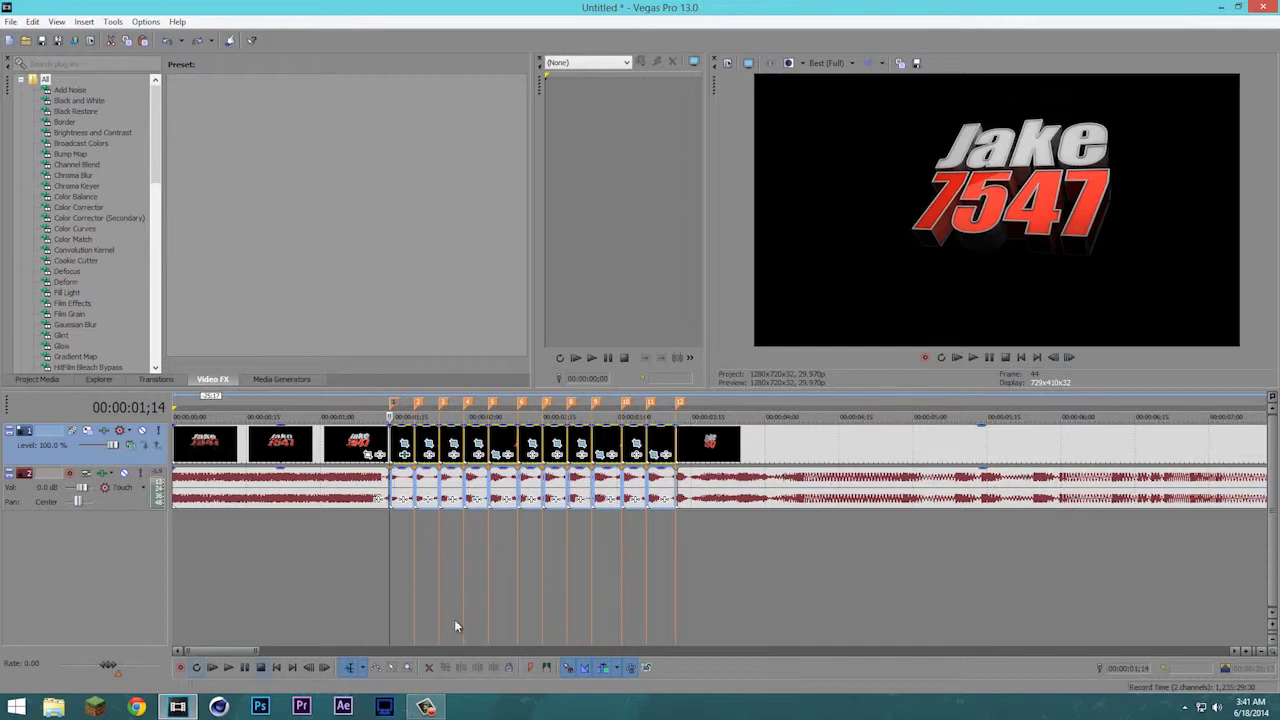
pyautogui.scroll(-4, 804, 572)
pyautogui.scroll(2, 798, 571)
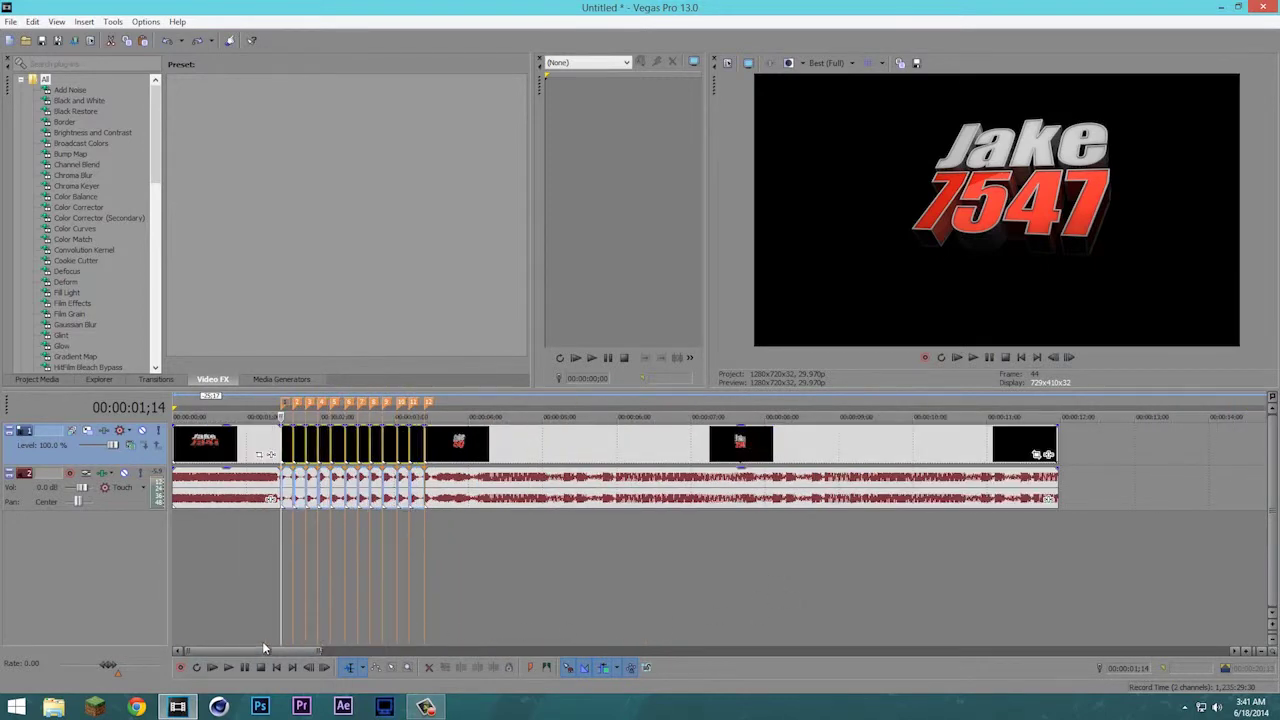
pyautogui.scroll(-2, 266, 620)
pyautogui.scroll(2, 269, 598)
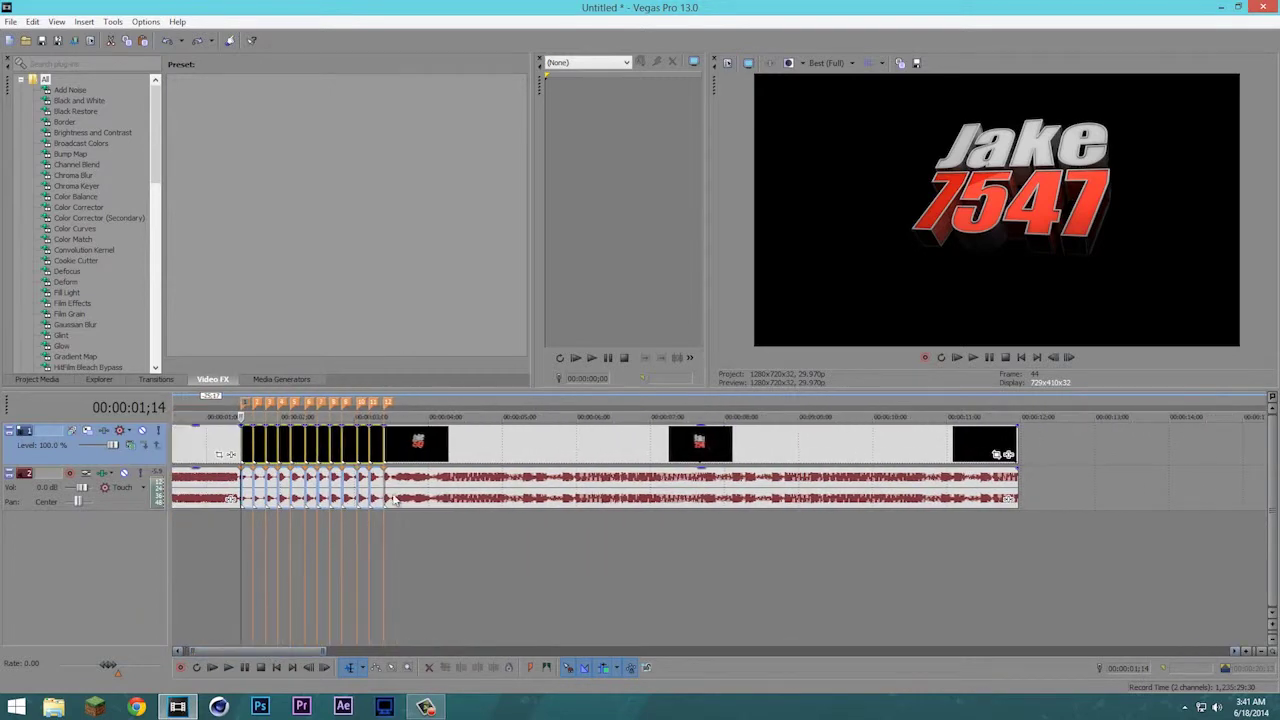
pyautogui.moveTo(258, 650); pyautogui.dragTo(233, 648)
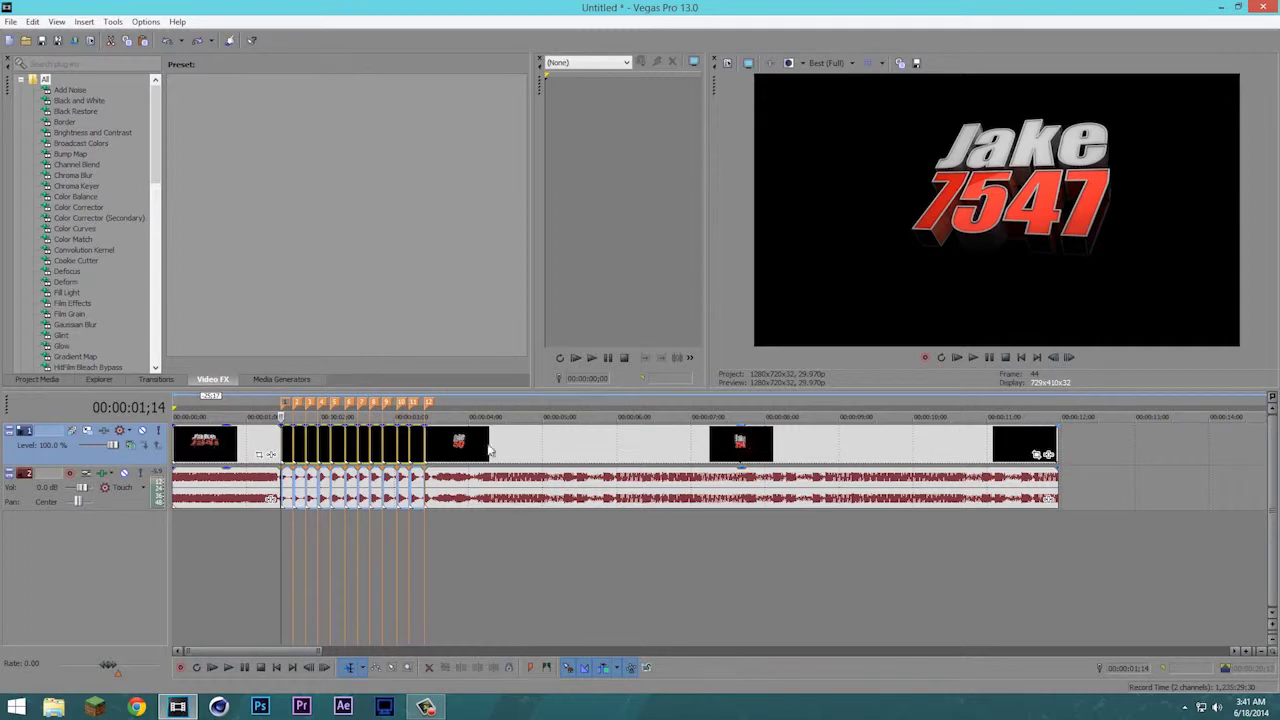
pyautogui.press('space')
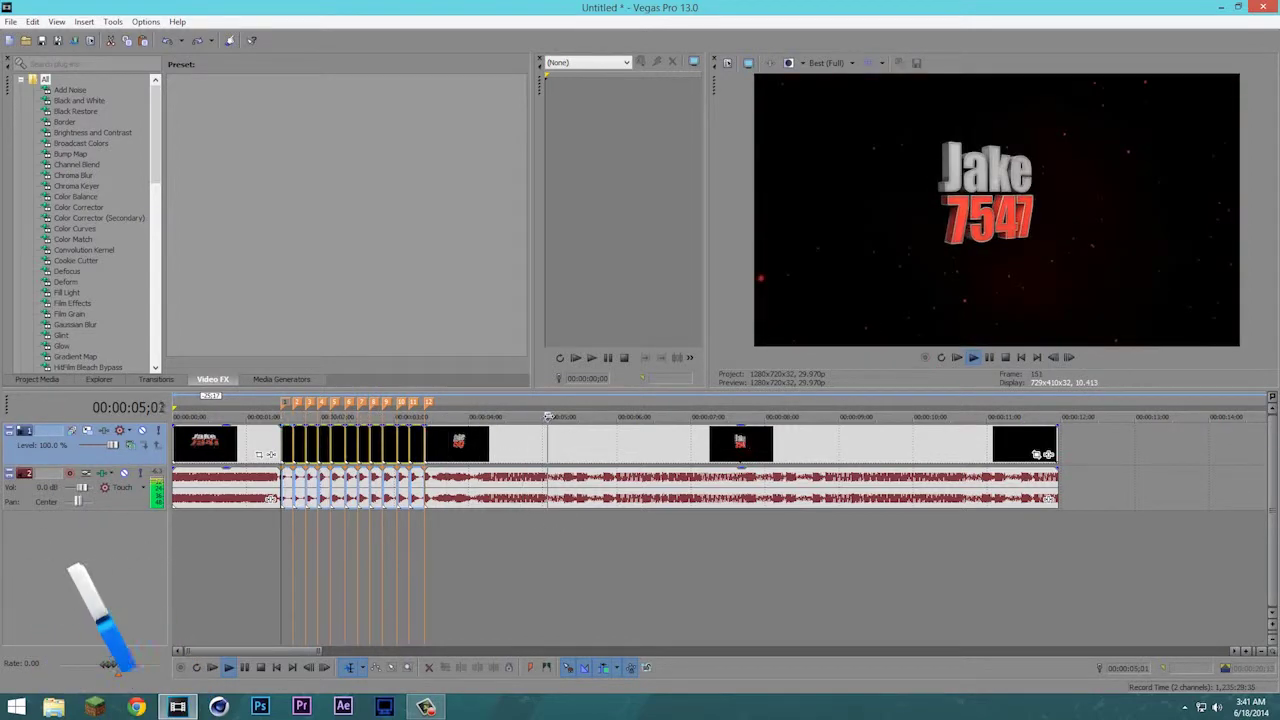
pyautogui.press('space')
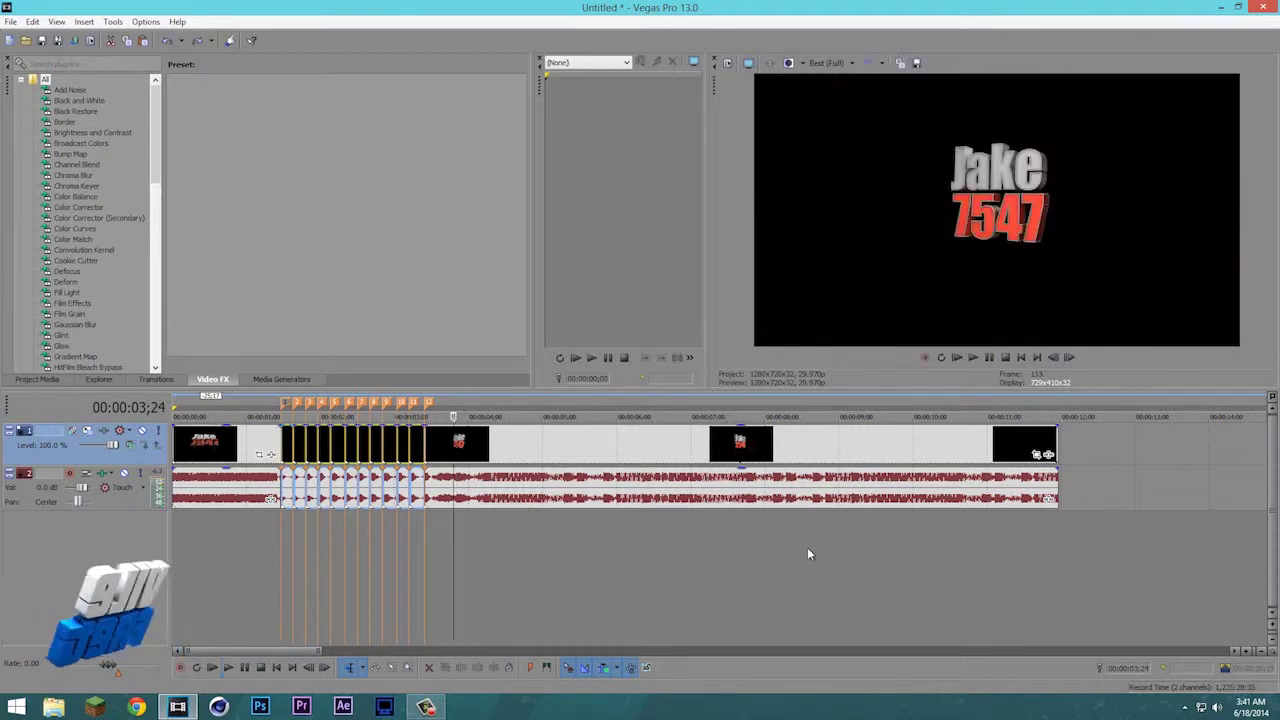